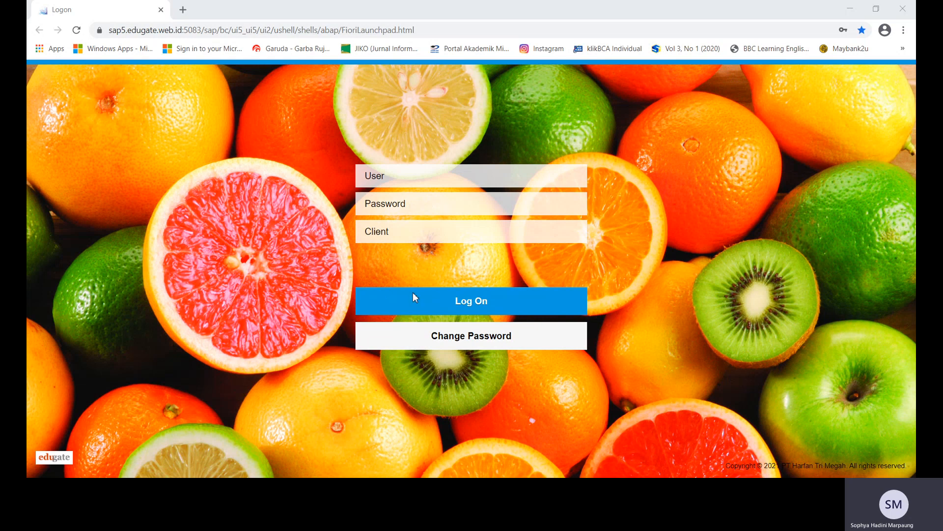
Log on with the user ID and password, correcting the client from 726 to 728.
{"action": "left_click", "coordinate": [271, 397]}
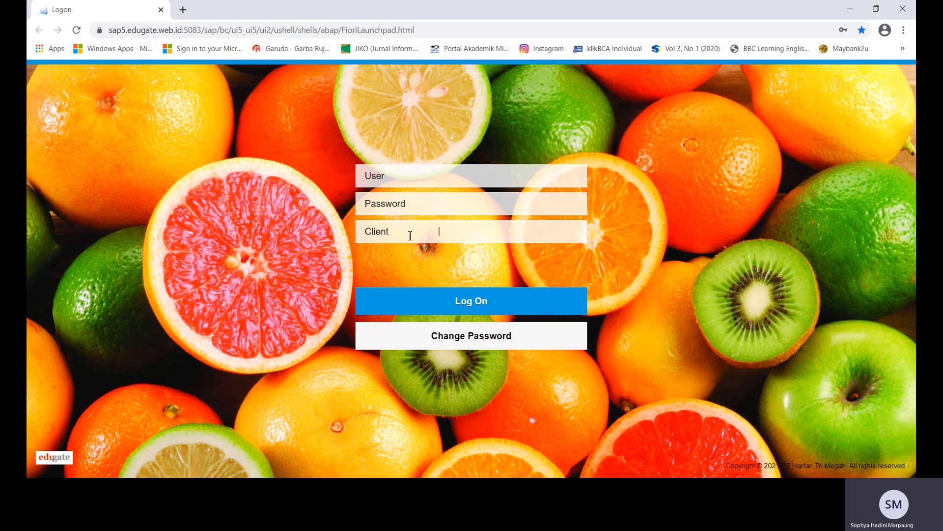
{"action": "left_click", "coordinate": [432, 178]}
{"action": "type", "text": "buSSIMA01"}
{"action": "left_click", "coordinate": [488, 201]}
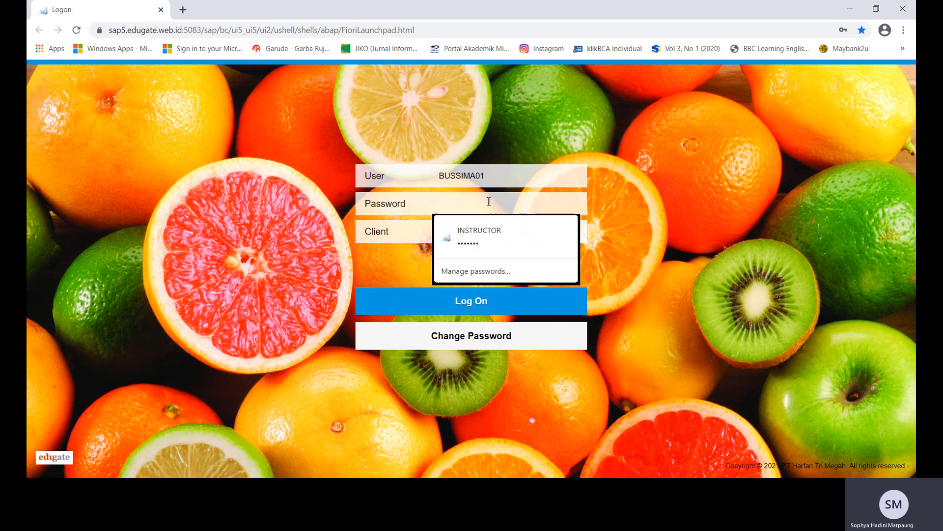
{"action": "type", "text": "bussim"}
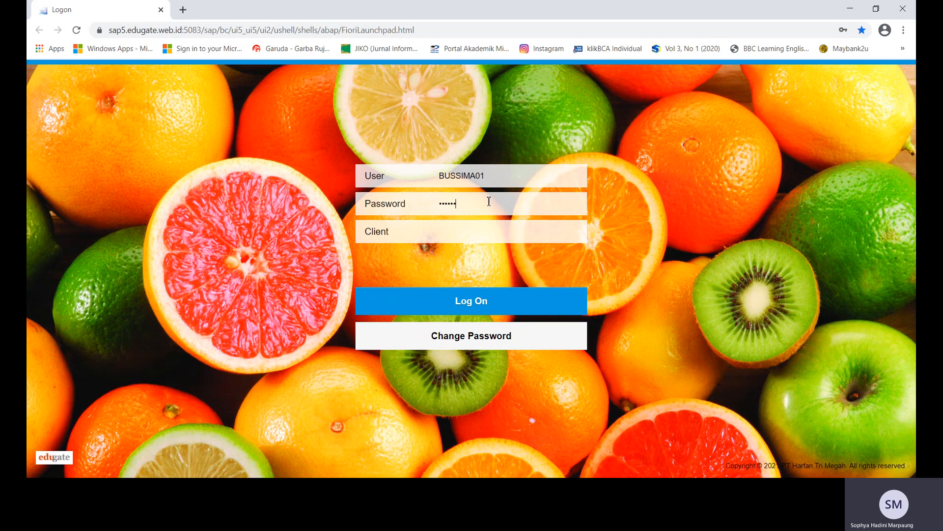
{"action": "left_click", "coordinate": [478, 228]}
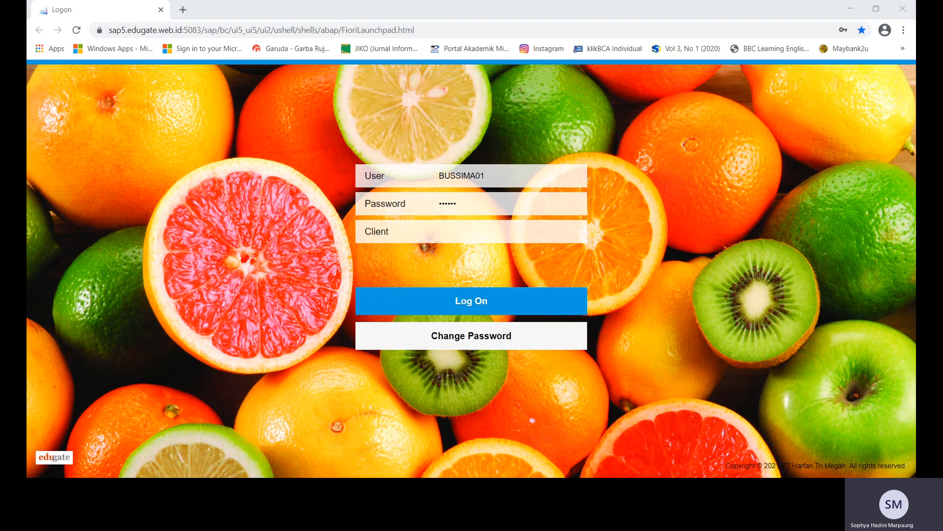
{"action": "left_click", "coordinate": [439, 231]}
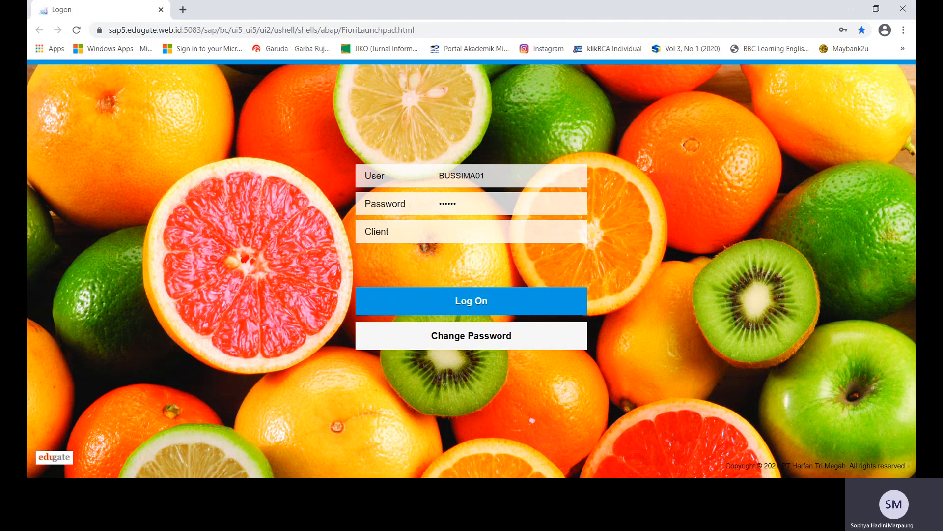
{"action": "type", "text": "726"}
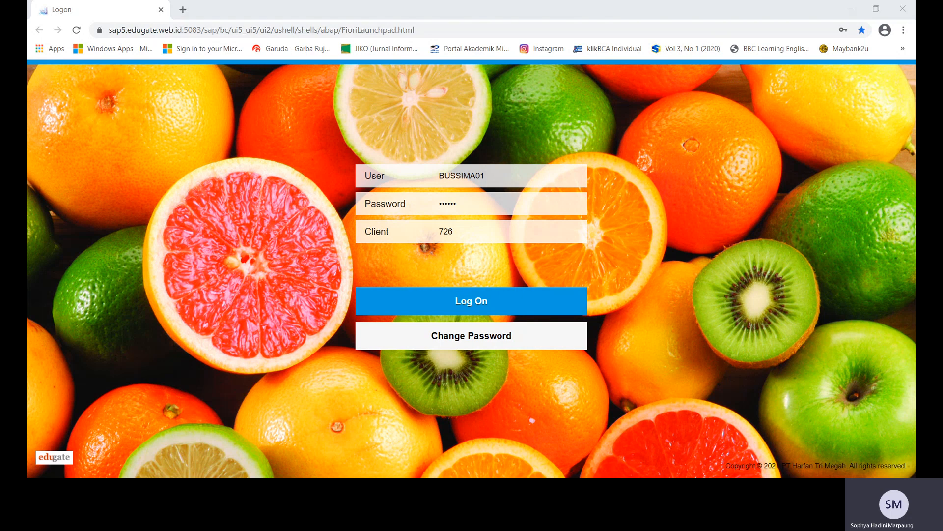
{"action": "left_click", "coordinate": [348, 359]}
{"action": "key", "text": "BackSpace"}
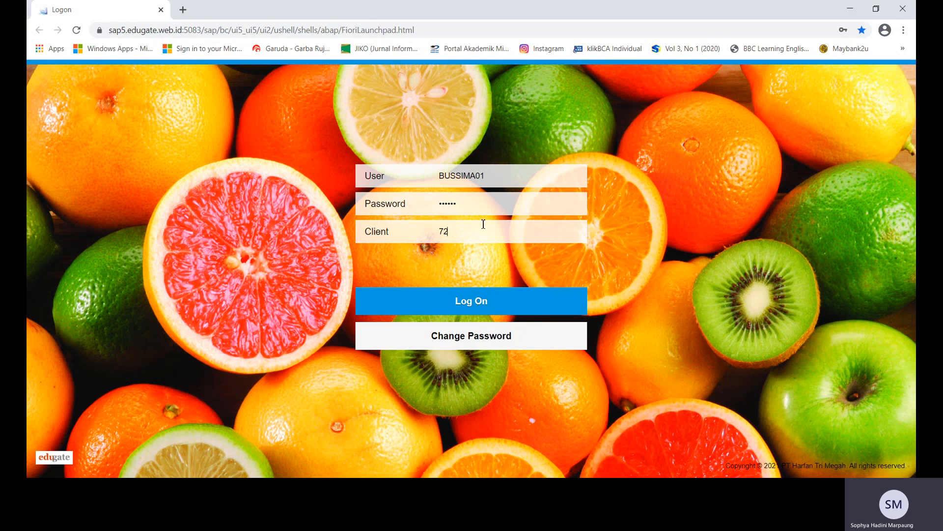
{"action": "type", "text": "8"}
{"action": "left_click", "coordinate": [490, 309]}
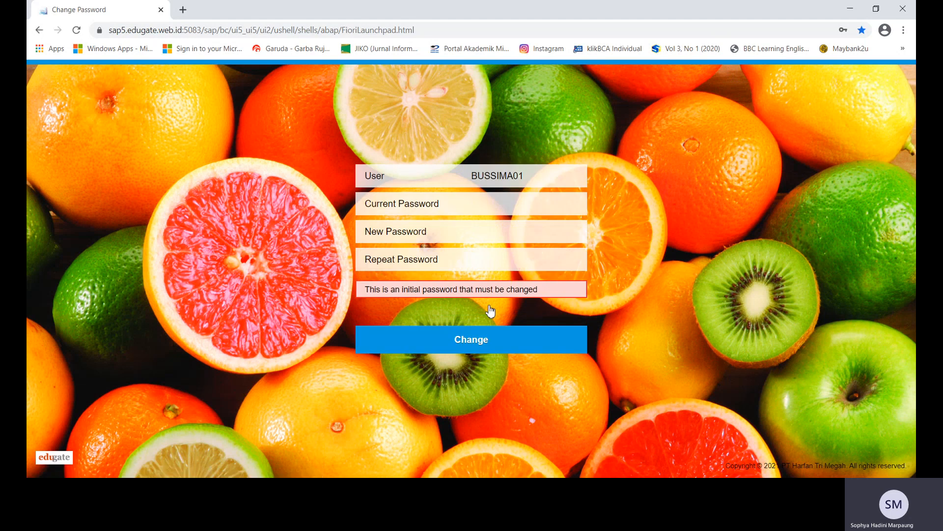
Enter the current password and a new password twice, then confirm the change.
{"action": "type", "text": "••••••"}
{"action": "left_click", "coordinate": [495, 227]}
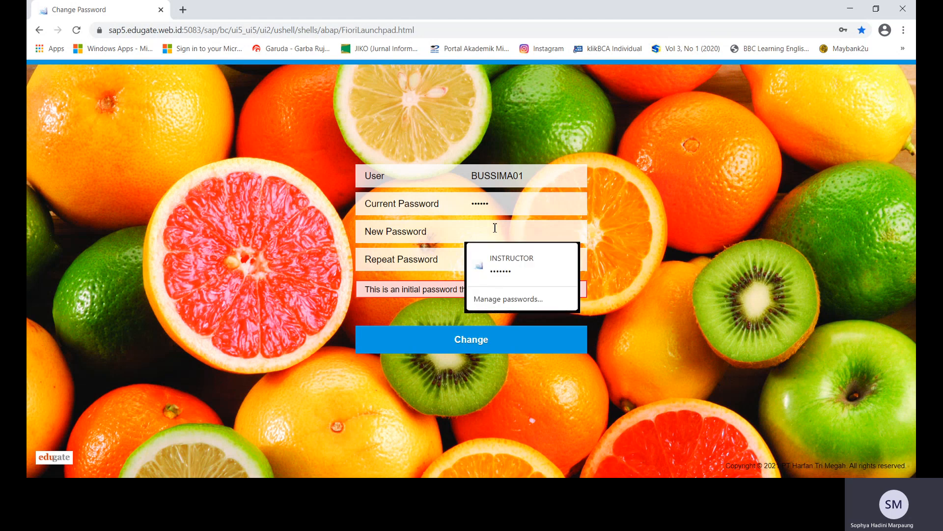
{"action": "type", "text": "•••••••"}
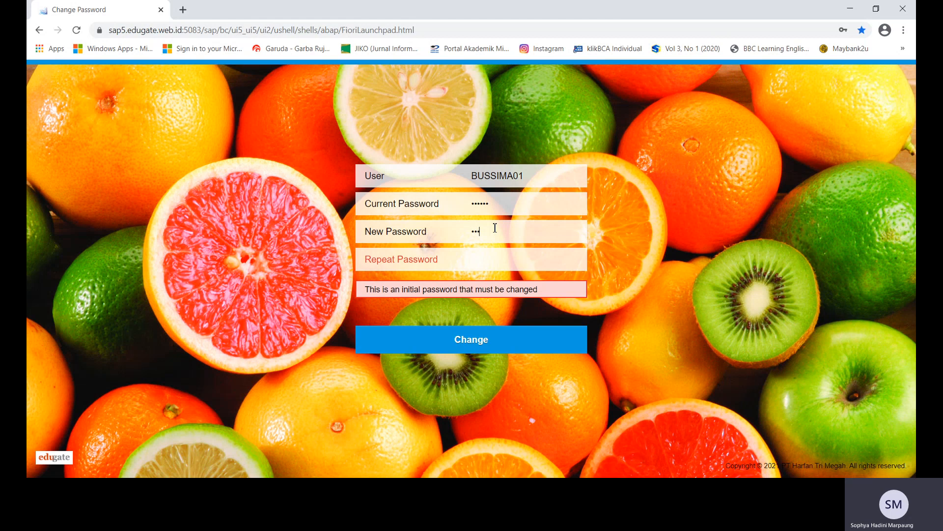
{"action": "key", "text": "Tab"}
{"action": "type", "text": "•••••••"}
{"action": "left_click", "coordinate": [501, 347]}
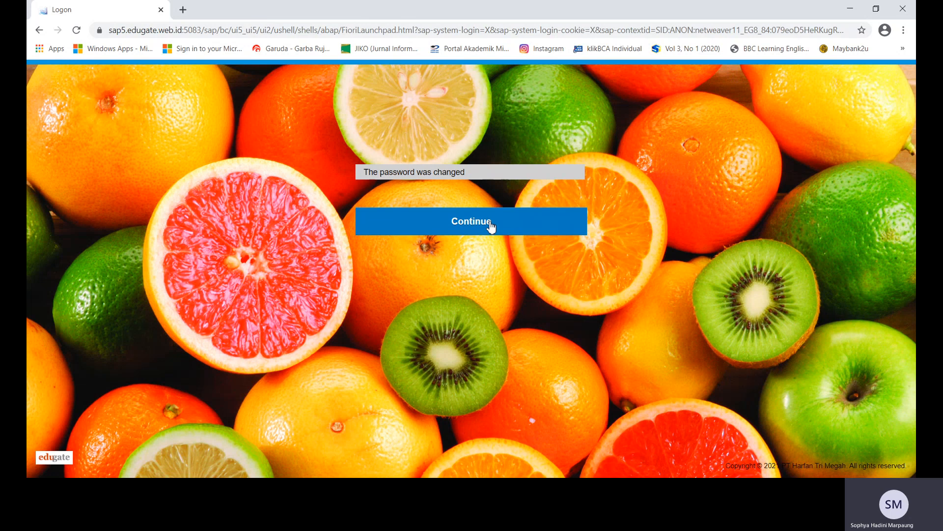
{"action": "left_click", "coordinate": [490, 224]}
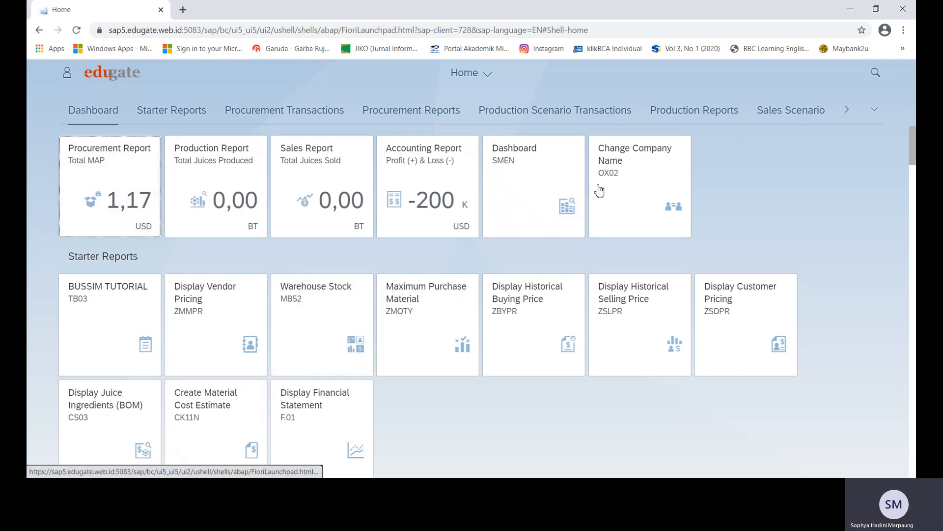
{"action": "left_click", "coordinate": [540, 170]}
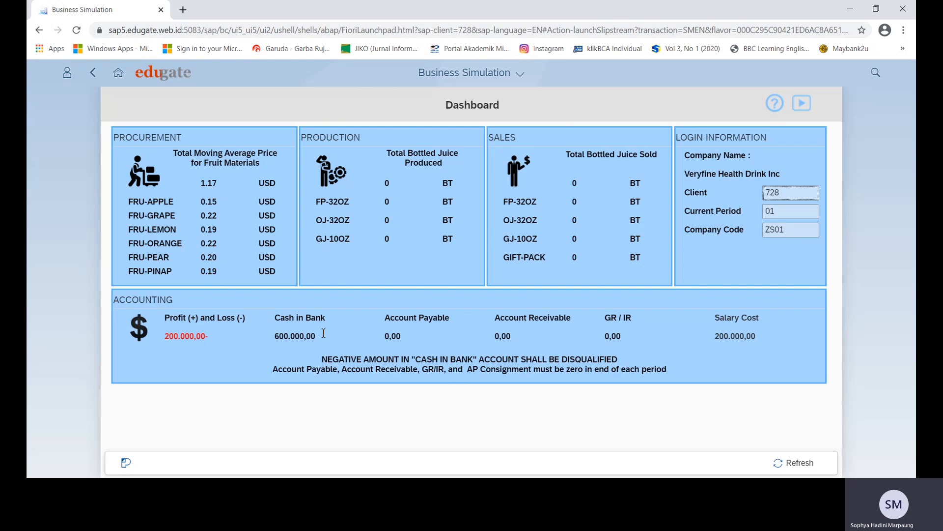
{"action": "left_click_drag", "start_coordinate": [320, 336], "coordinate": [274, 335]}
{"action": "left_click", "coordinate": [350, 339]}
{"action": "left_click_drag", "start_coordinate": [760, 339], "coordinate": [712, 340]}
{"action": "left_click", "coordinate": [769, 348]}
{"action": "double_click", "coordinate": [783, 193]}
{"action": "left_click", "coordinate": [765, 214]}
{"action": "left_click", "coordinate": [766, 230]}
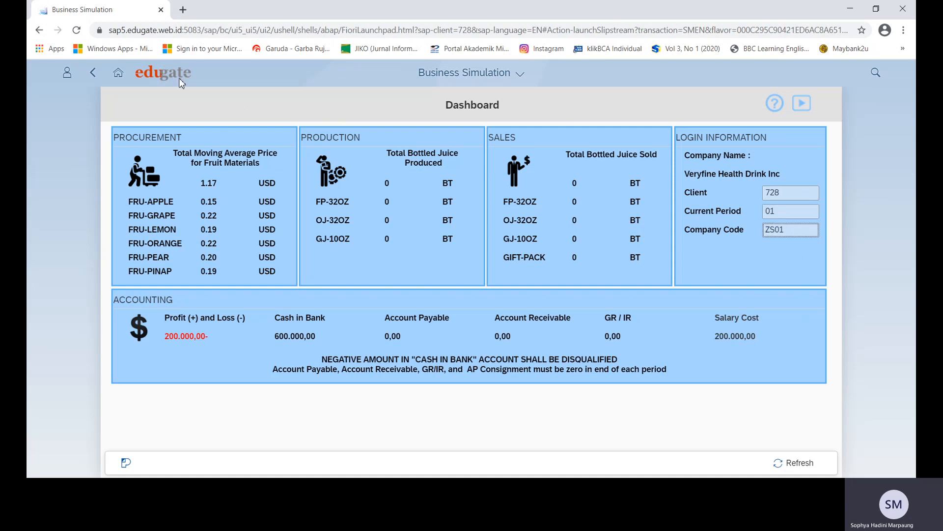
{"action": "left_click", "coordinate": [125, 75]}
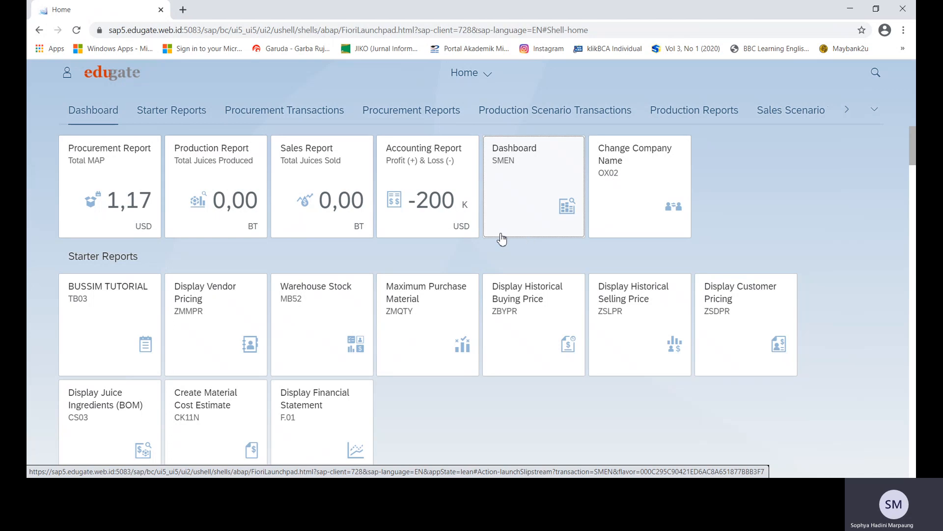
Jump to the Production Scenario Transactions section from the section overflow list.
{"action": "left_click", "coordinate": [871, 112]}
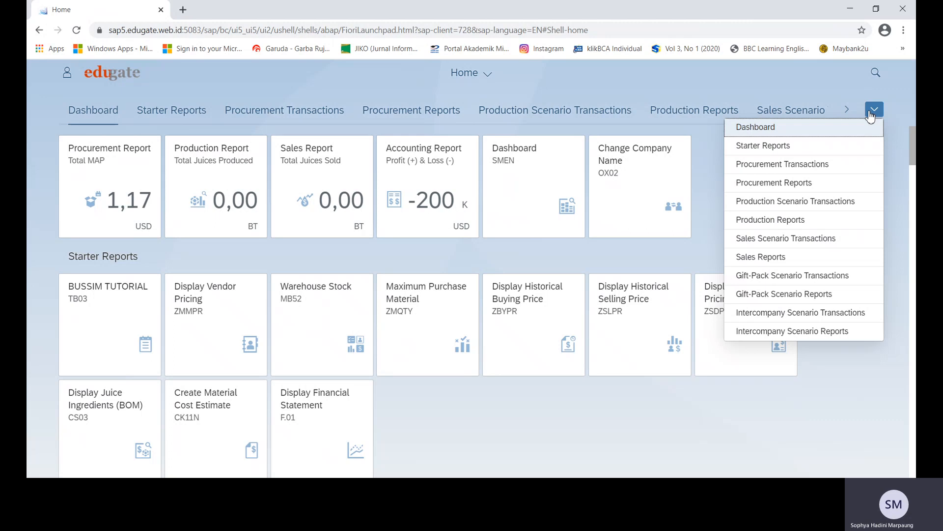
{"action": "left_click", "coordinate": [830, 202]}
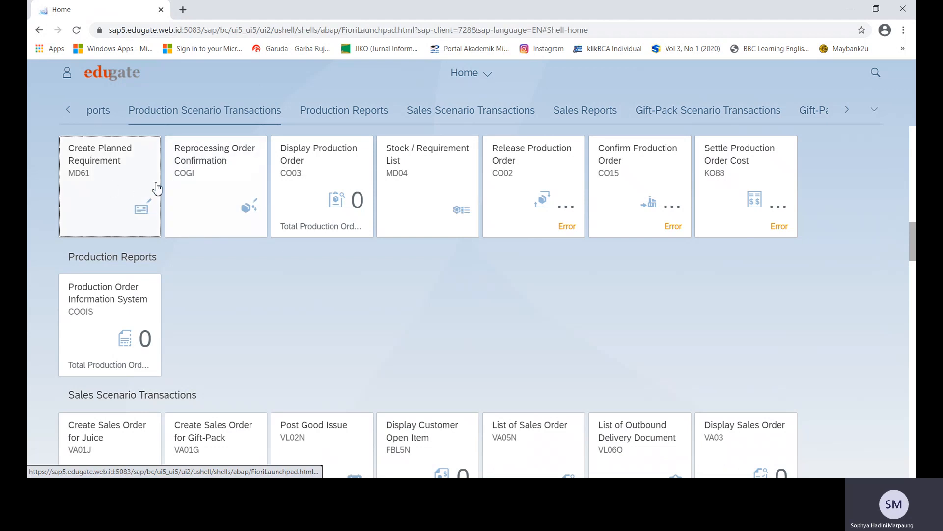
In MD61, plan 50000 bottles of Orange Juice 32 oz fruit for January, refreshing to a 50.000 total.
{"action": "left_click", "coordinate": [132, 191]}
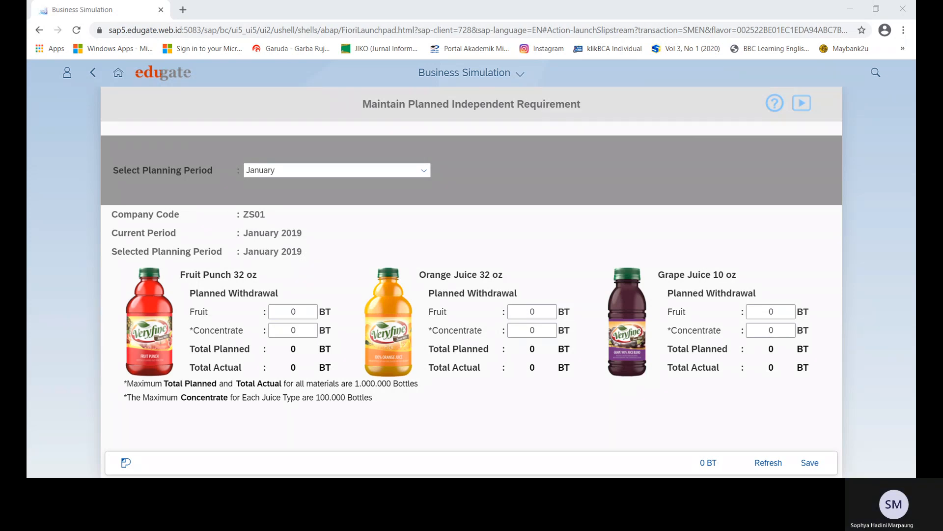
{"action": "left_click", "coordinate": [488, 311]}
{"action": "left_click", "coordinate": [526, 310]}
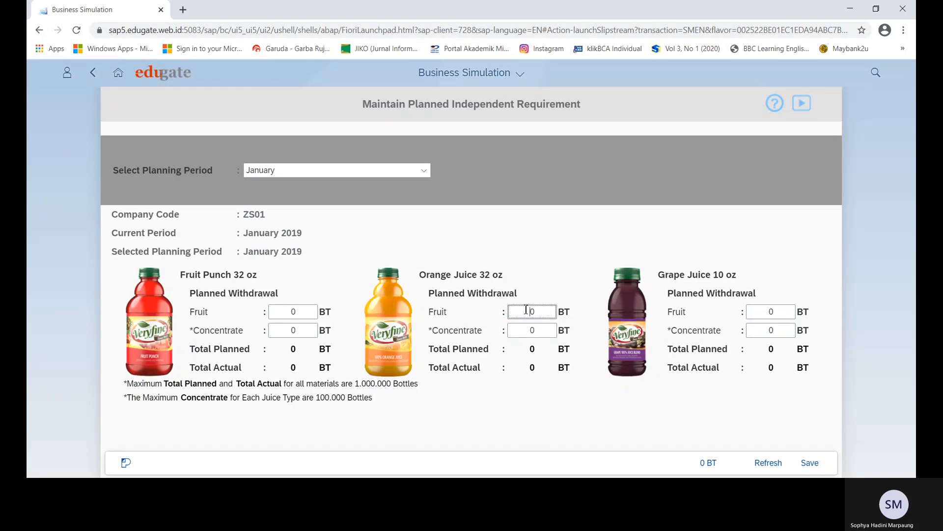
{"action": "type", "text": "50000"}
{"action": "left_click", "coordinate": [153, 489]}
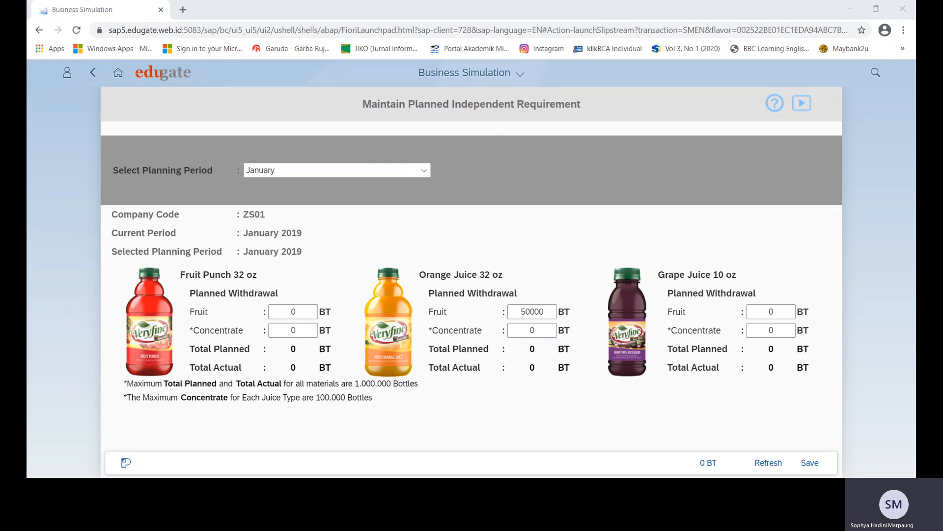
{"action": "left_click", "coordinate": [544, 311]}
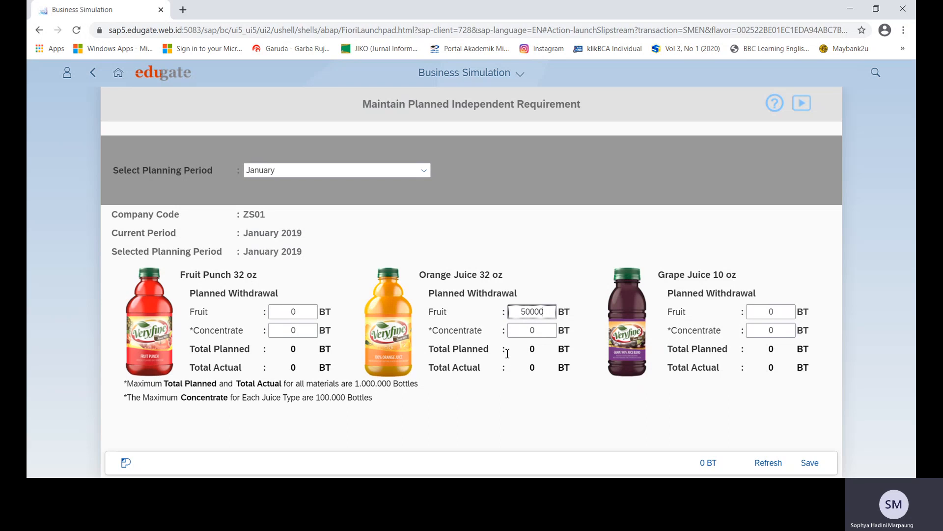
{"action": "left_click", "coordinate": [771, 468]}
{"action": "left_click_drag", "start_coordinate": [432, 349], "coordinate": [547, 350]}
{"action": "left_click", "coordinate": [584, 400]}
Save the 50.000 BT orange juice requirement and dismiss the Requirement saved message.
{"action": "left_click", "coordinate": [810, 463]}
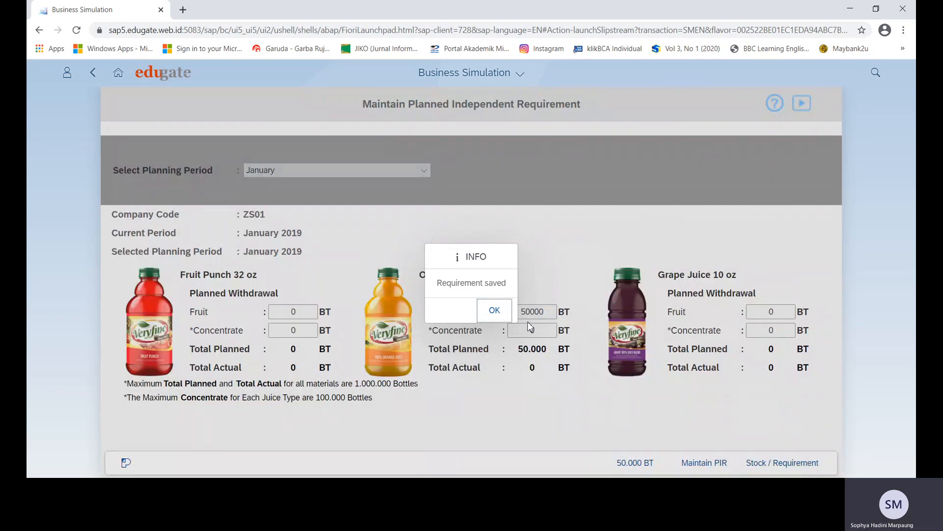
{"action": "left_click", "coordinate": [506, 319]}
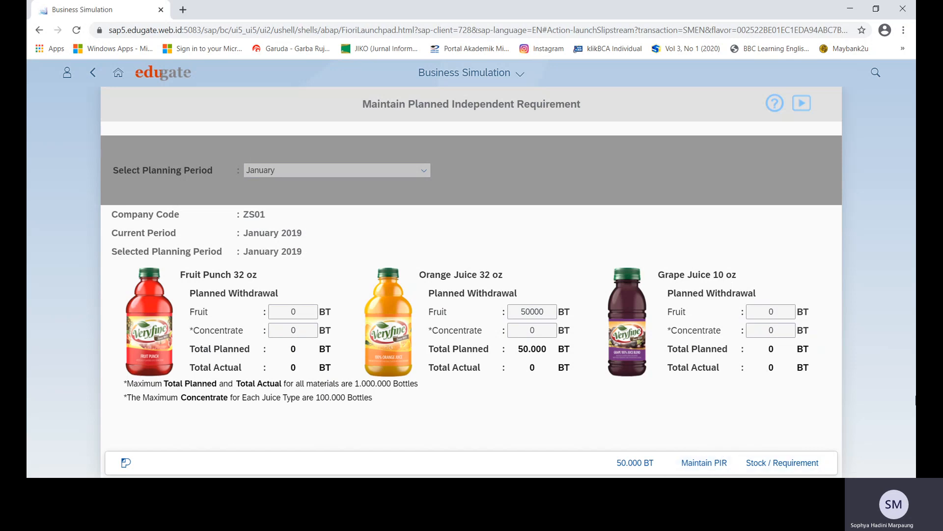
Open the Stock/Requirement Worklist with material type set to Raw Materials.
{"action": "left_click", "coordinate": [802, 468]}
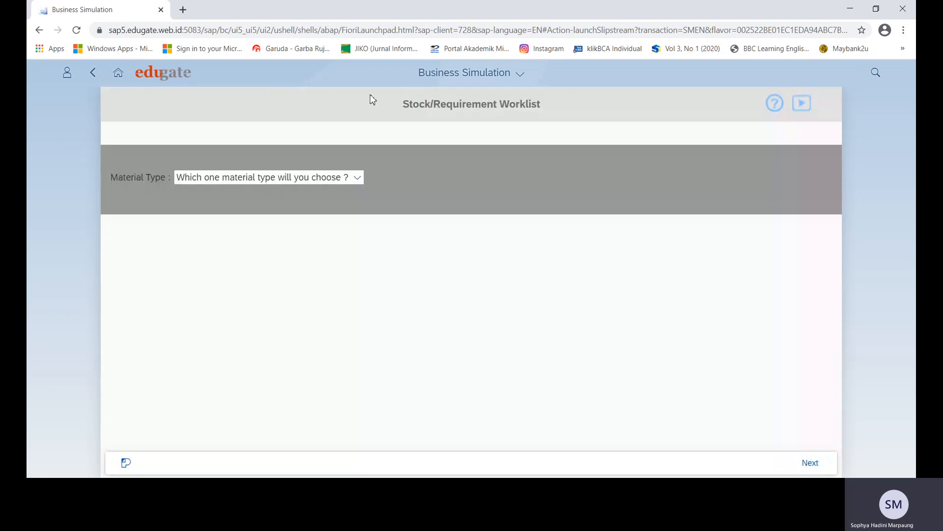
{"action": "left_click", "coordinate": [358, 178]}
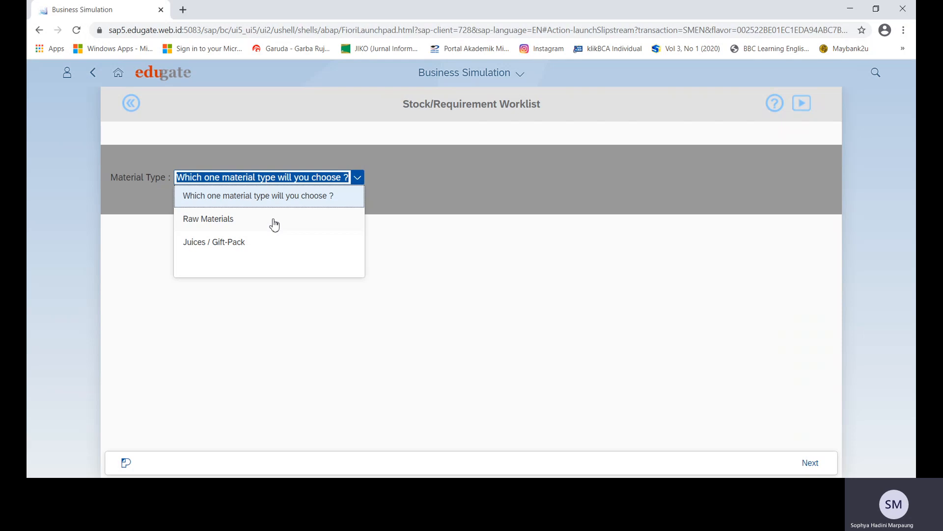
{"action": "left_click", "coordinate": [245, 221]}
Reload the Raw Materials worklist, tick ASACID and open its stock/requirements list.
{"action": "left_click", "coordinate": [815, 467]}
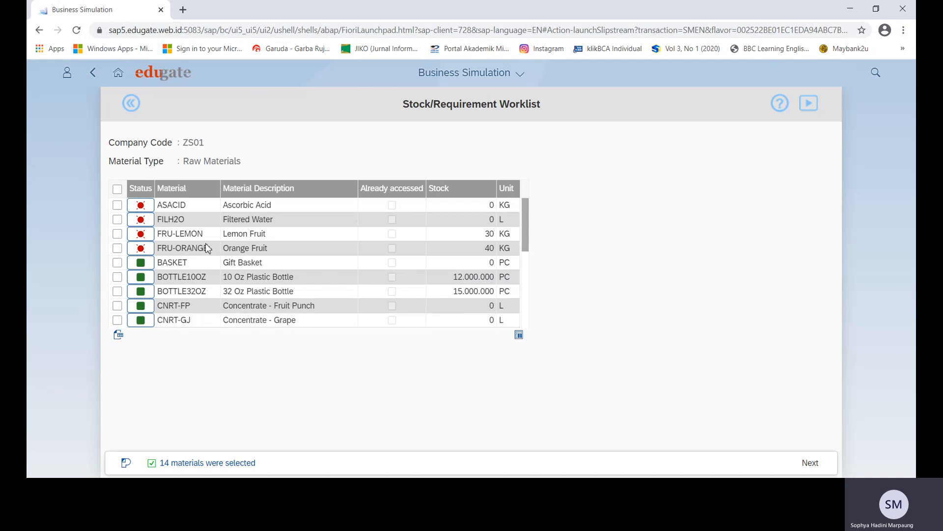
{"action": "left_click", "coordinate": [128, 105]}
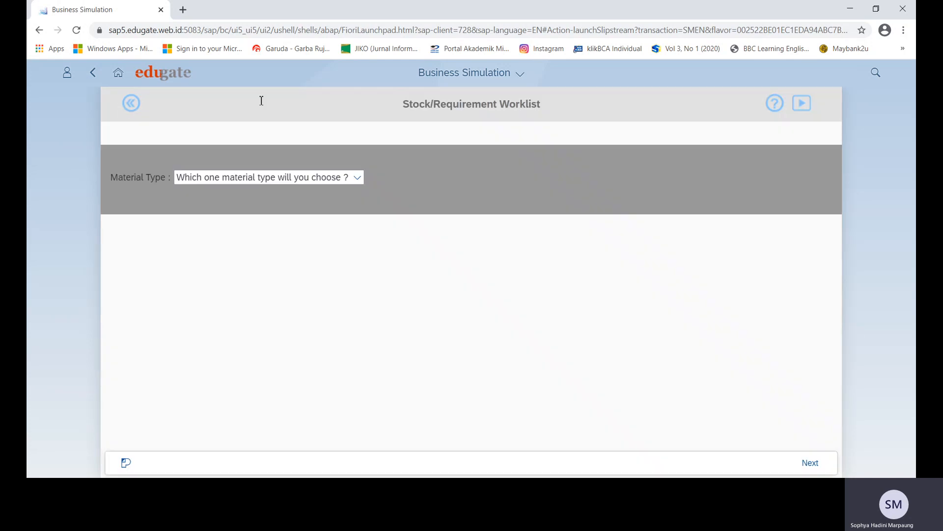
{"action": "left_click", "coordinate": [358, 178]}
{"action": "left_click", "coordinate": [284, 221]}
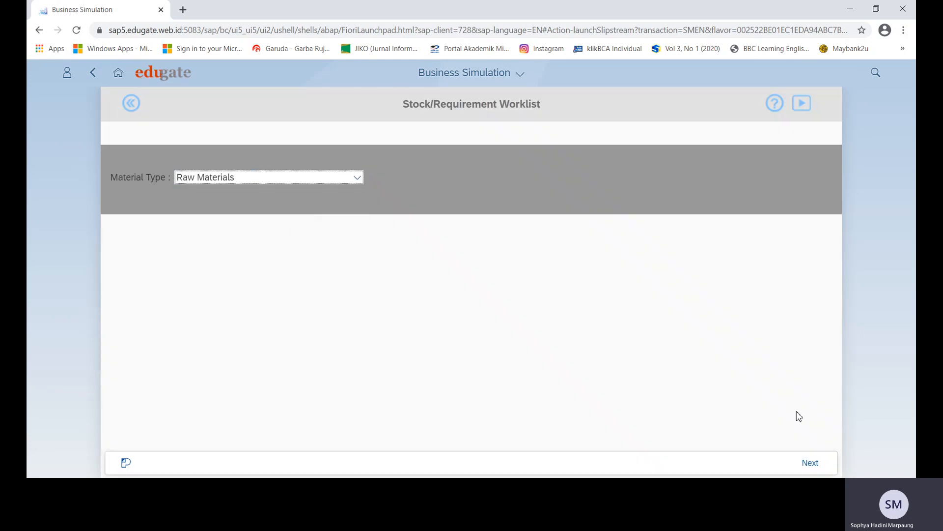
{"action": "left_click", "coordinate": [805, 462]}
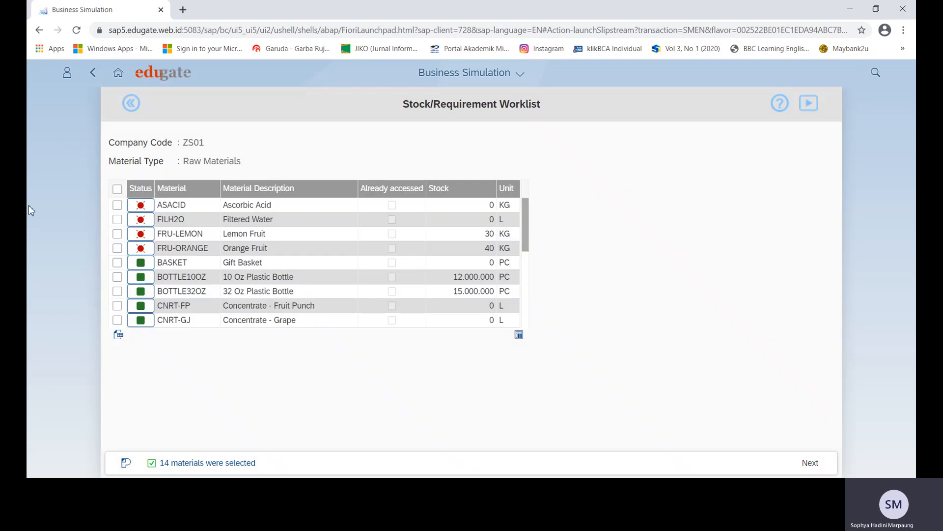
{"action": "left_click", "coordinate": [117, 206]}
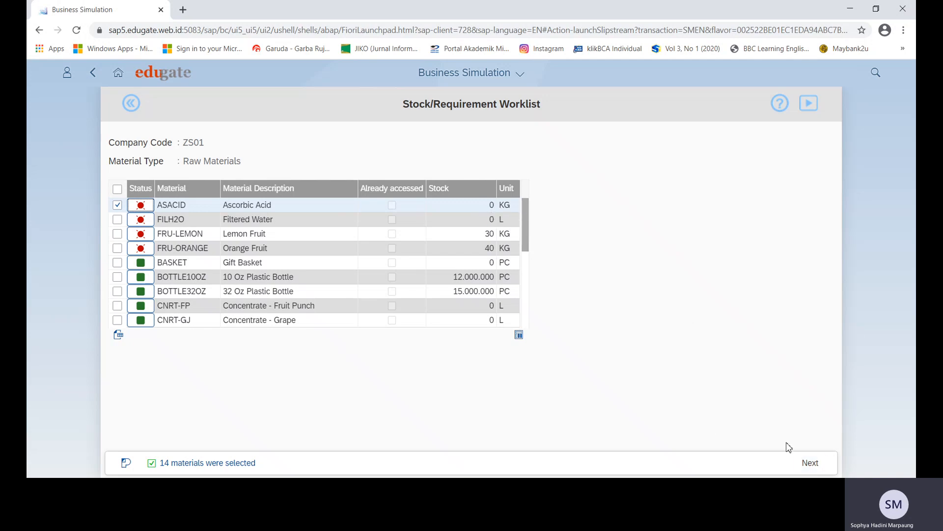
{"action": "left_click", "coordinate": [809, 462]}
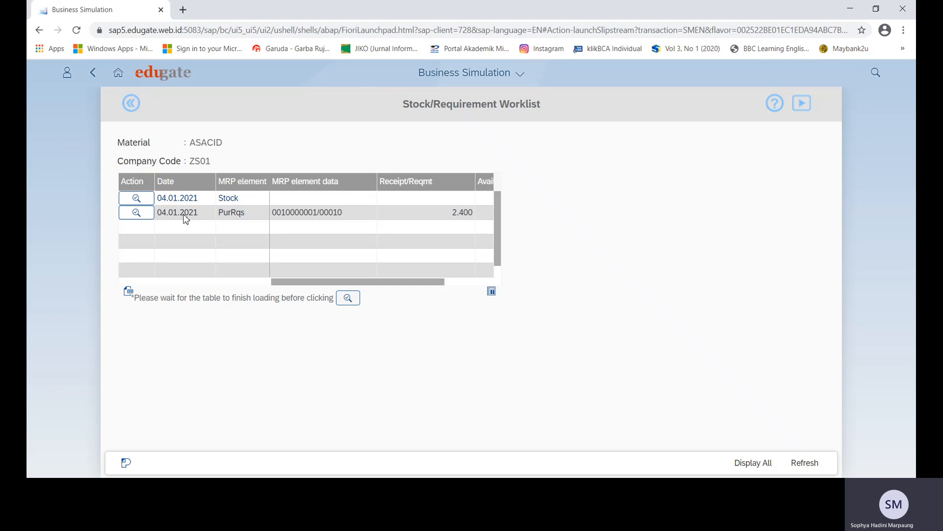
Open requisition 10000001 for 2400 KG Ascorbic Acid as a purchase order from BELL.
{"action": "left_click", "coordinate": [137, 213]}
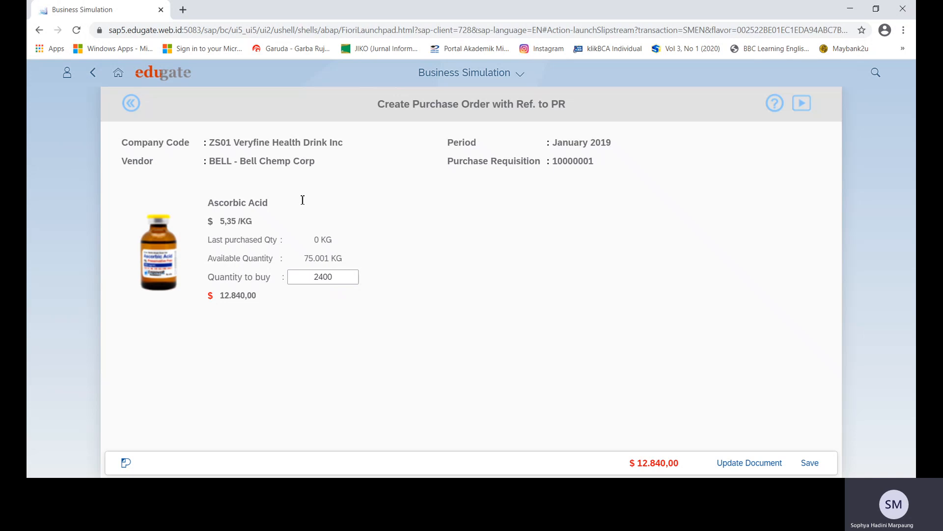
{"action": "left_click", "coordinate": [348, 280]}
{"action": "left_click", "coordinate": [272, 307]}
{"action": "left_click_drag", "start_coordinate": [246, 294], "coordinate": [259, 311]}
{"action": "left_click", "coordinate": [276, 311]}
{"action": "left_click", "coordinate": [810, 464]}
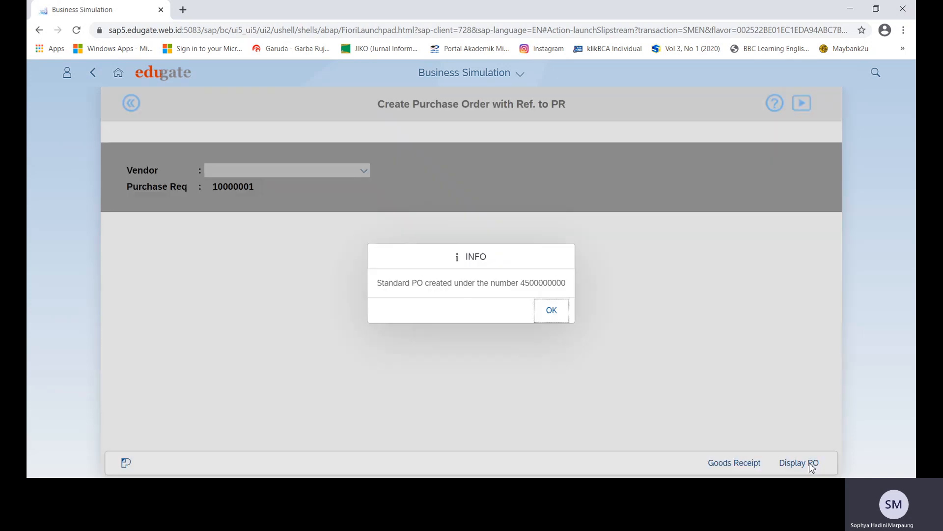
{"action": "left_click", "coordinate": [551, 315]}
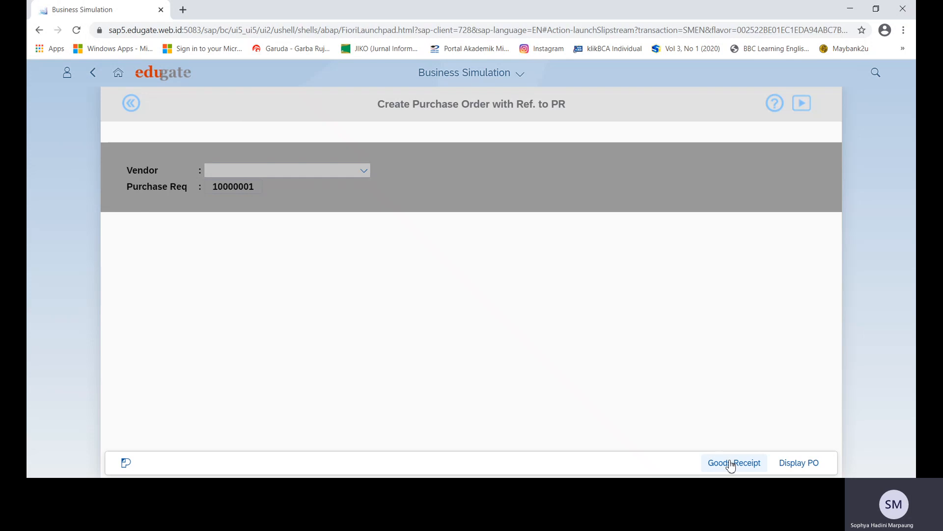
Open the launchpad home in a new browser tab and launch the Dashboard there.
{"action": "right_click", "coordinate": [118, 72]}
{"action": "left_click", "coordinate": [144, 80]}
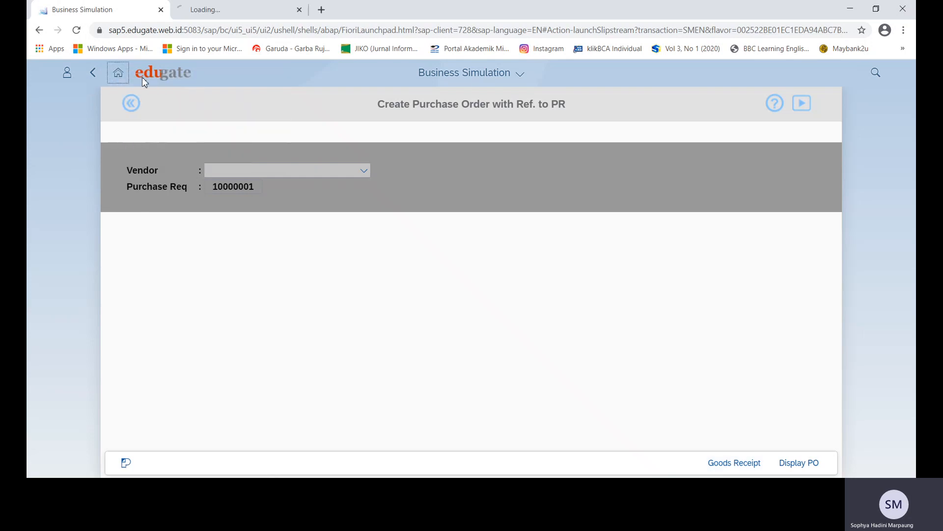
{"action": "left_click", "coordinate": [231, 9]}
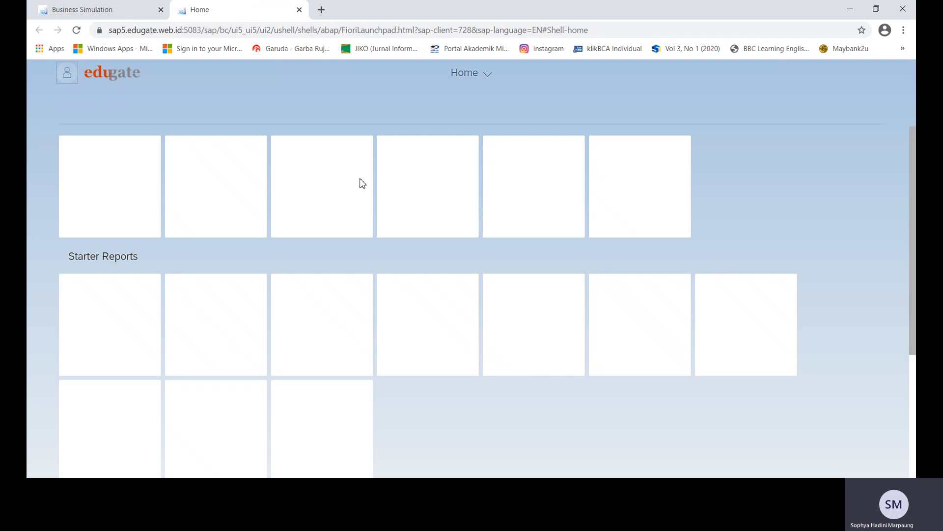
{"action": "left_click", "coordinate": [542, 185]}
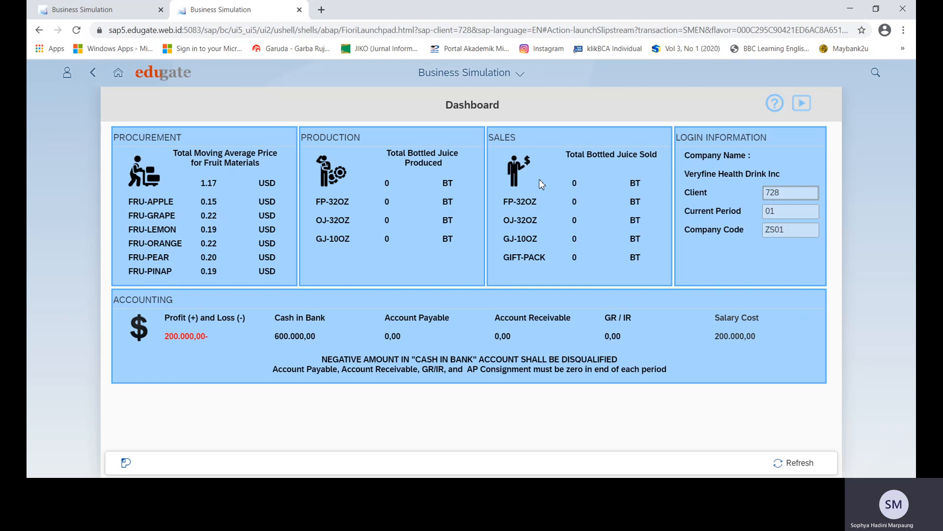
{"action": "left_click", "coordinate": [123, 13]}
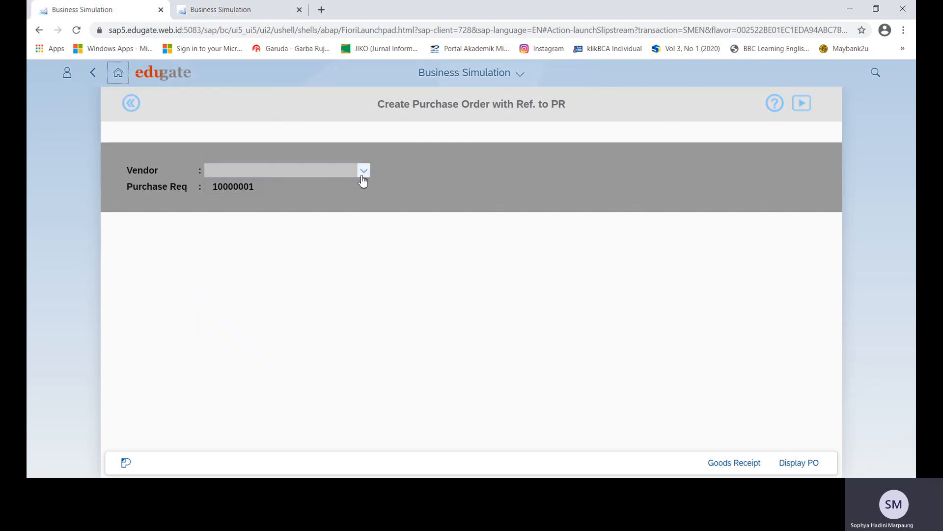
{"action": "left_click", "coordinate": [363, 173]}
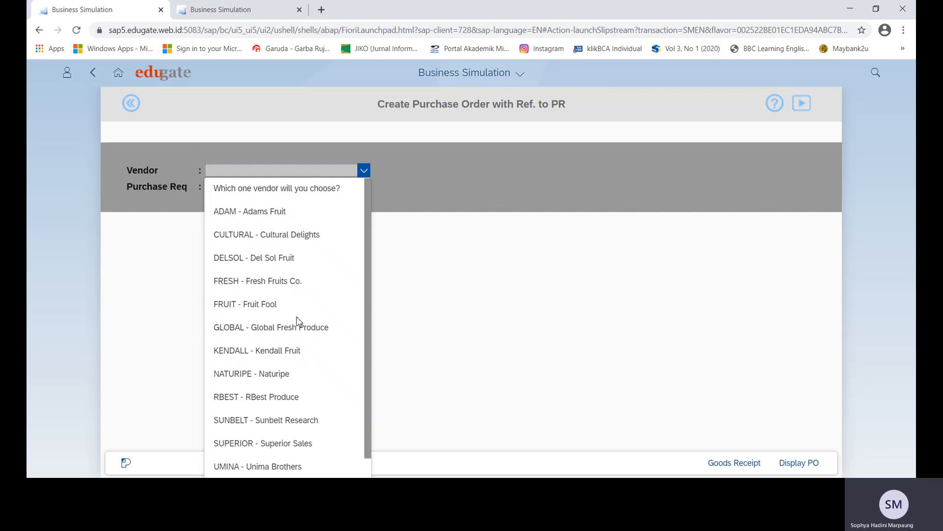
{"action": "scroll", "coordinate": [297, 322], "scroll_direction": "down", "scroll_amount": 1}
{"action": "scroll", "coordinate": [276, 390], "scroll_direction": "up", "scroll_amount": 1}
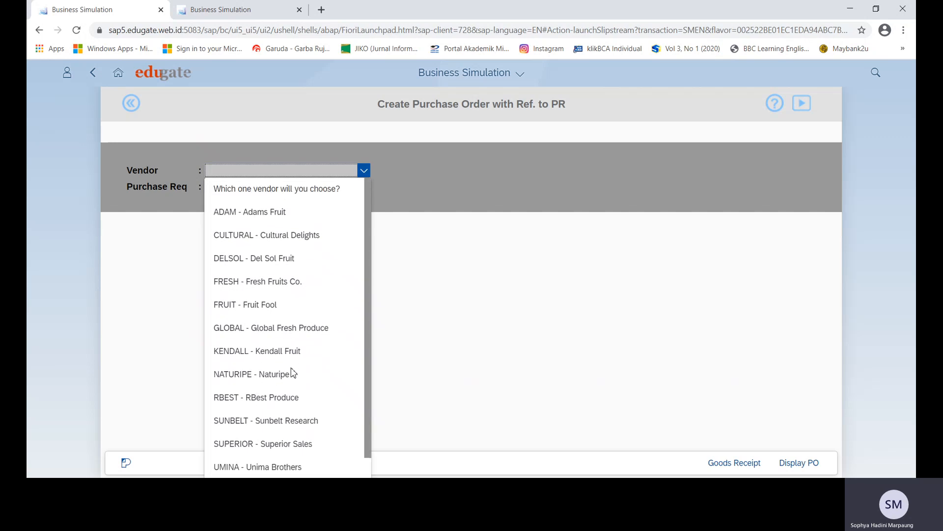
{"action": "scroll", "coordinate": [293, 372], "scroll_direction": "down", "scroll_amount": 1}
{"action": "scroll", "coordinate": [293, 372], "scroll_direction": "up", "scroll_amount": 1}
{"action": "scroll", "coordinate": [293, 372], "scroll_direction": "down", "scroll_amount": 1}
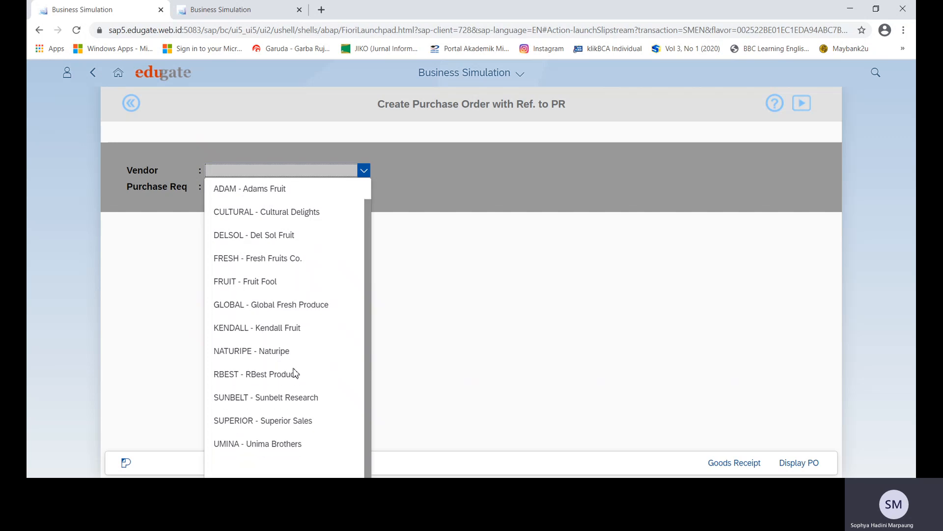
{"action": "scroll", "coordinate": [296, 372], "scroll_direction": "up", "scroll_amount": 1}
{"action": "left_click", "coordinate": [462, 225]}
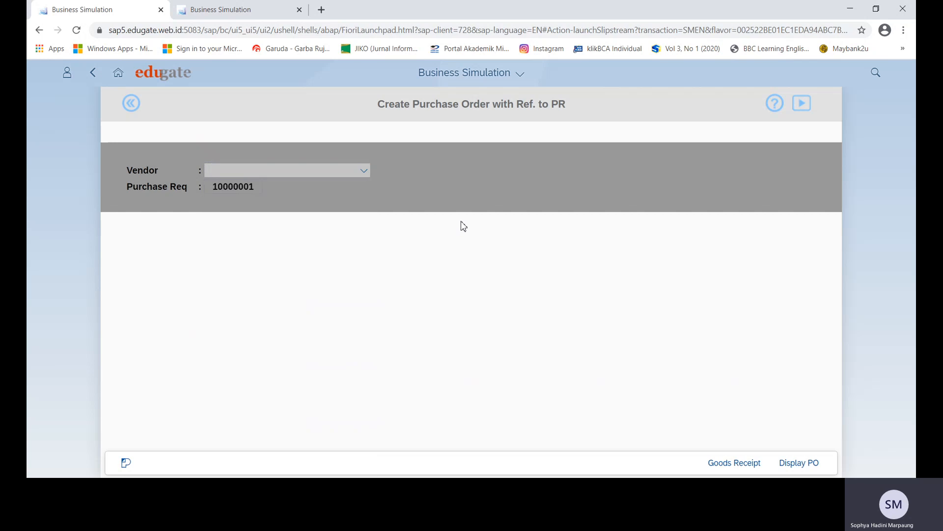
{"action": "left_click", "coordinate": [733, 464]}
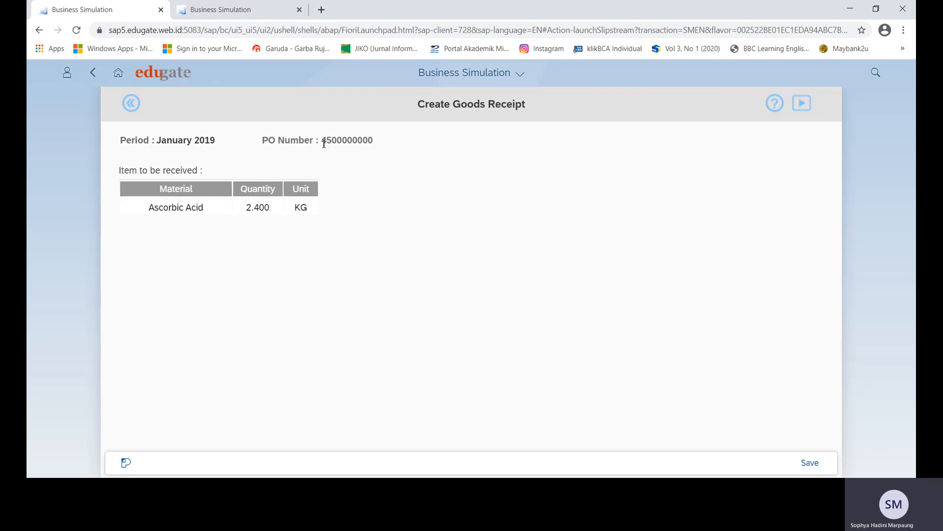
{"action": "left_click_drag", "start_coordinate": [336, 141], "coordinate": [392, 143]}
{"action": "left_click", "coordinate": [414, 169]}
{"action": "left_click", "coordinate": [810, 464]}
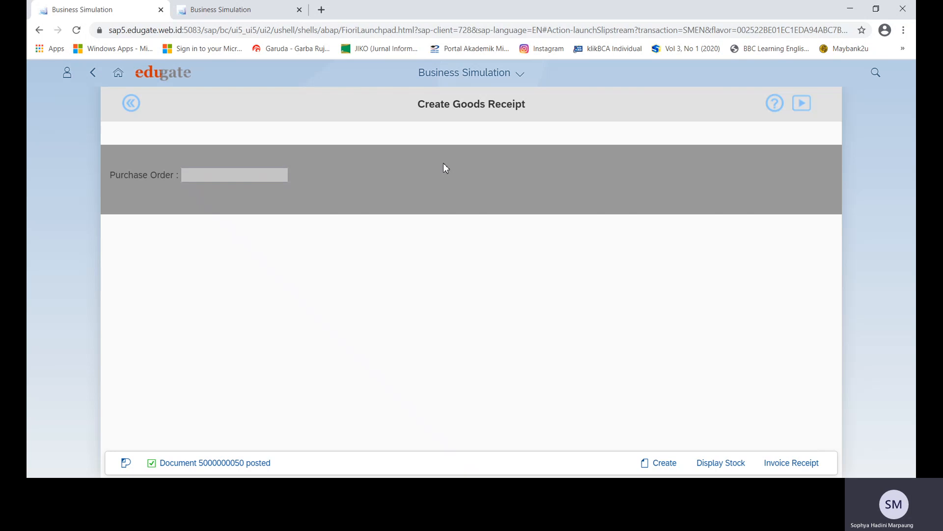
Refresh the Dashboard figures in the second tab, then return to the goods receipt.
{"action": "left_click", "coordinate": [255, 16]}
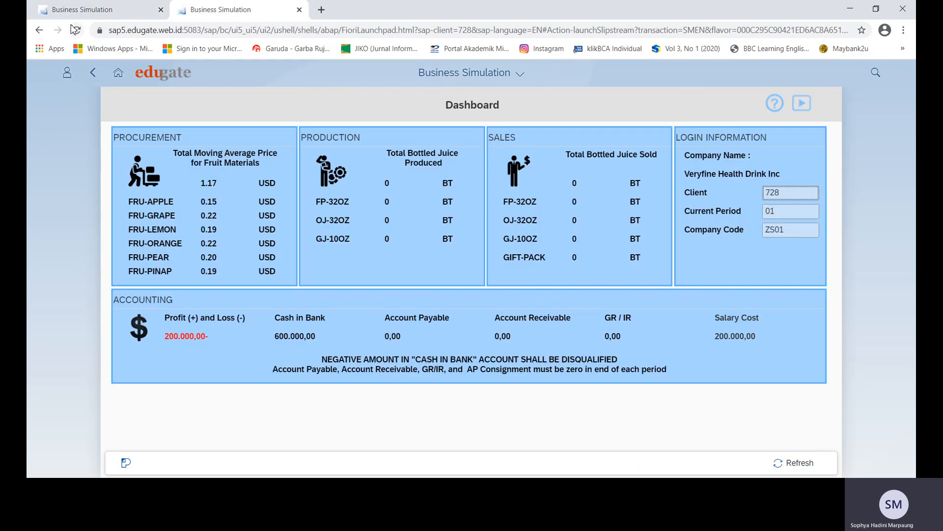
{"action": "left_click", "coordinate": [75, 29]}
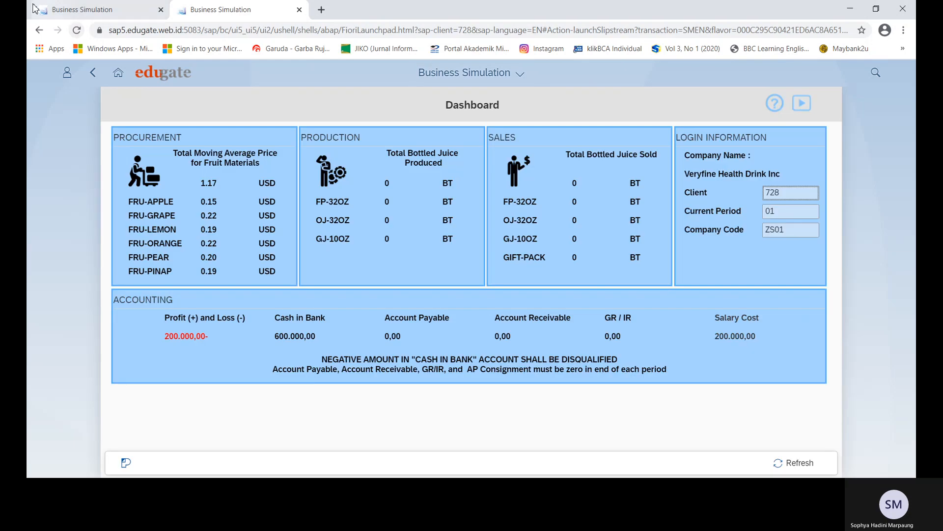
{"action": "left_click", "coordinate": [84, 18]}
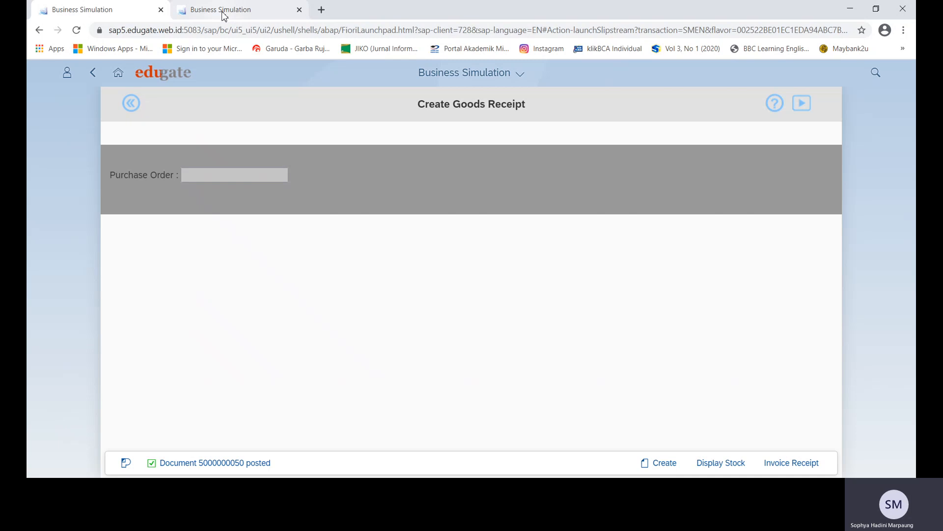
Open the Dashboard app from the launchpad home in the second tab, then return home.
{"action": "left_click", "coordinate": [224, 16]}
{"action": "left_click", "coordinate": [132, 18]}
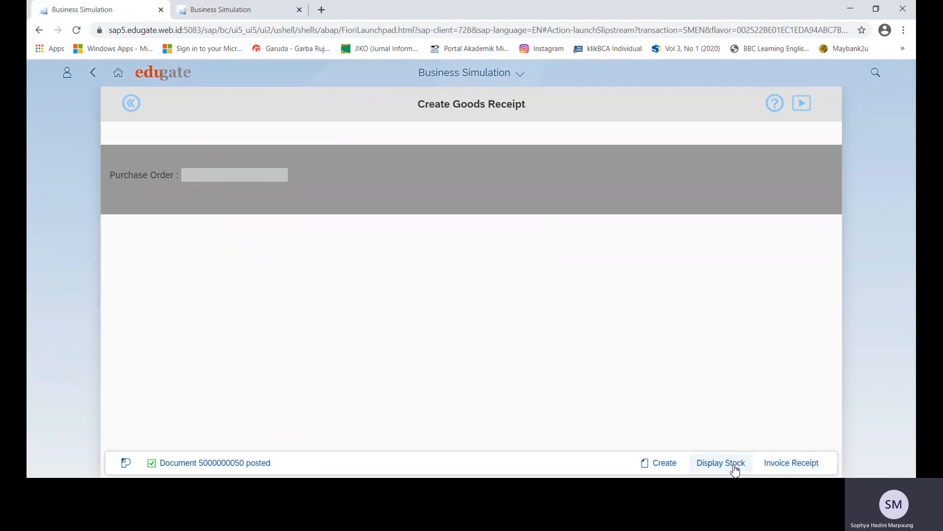
{"action": "left_click", "coordinate": [246, 9]}
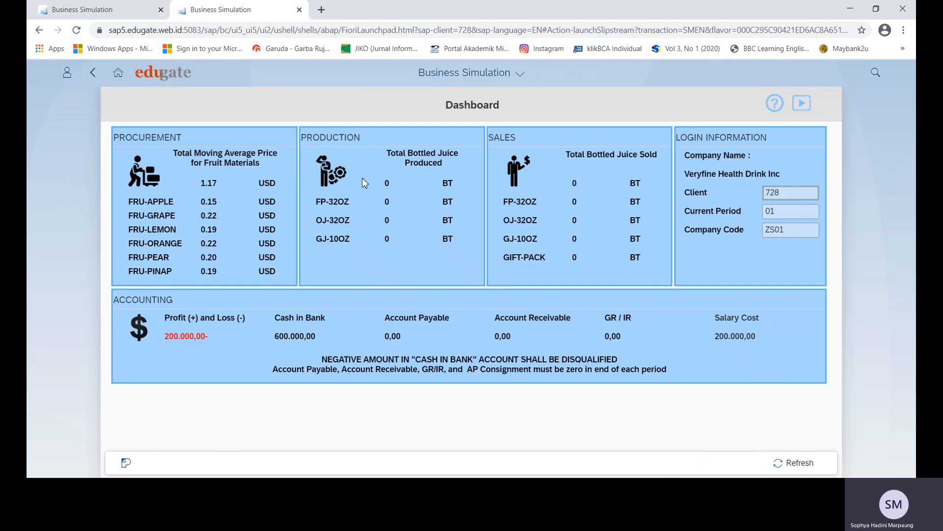
{"action": "left_click", "coordinate": [127, 73]}
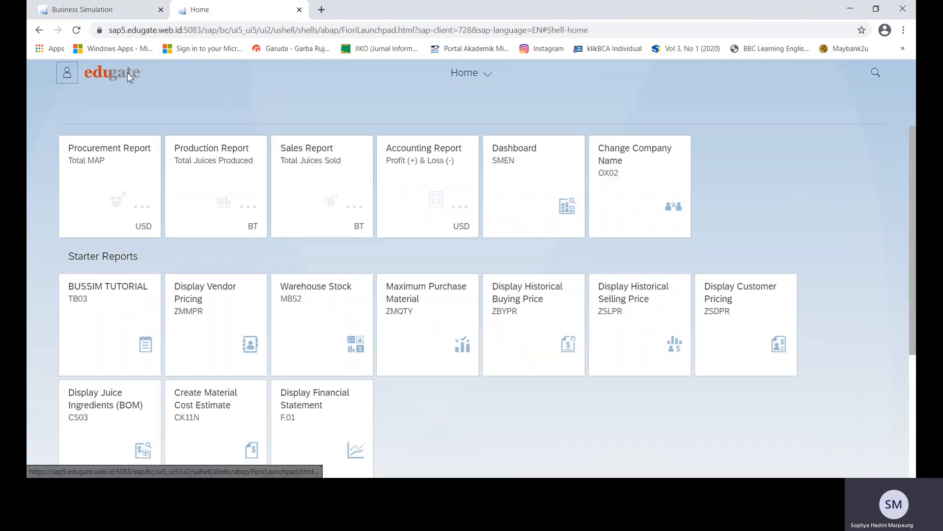
{"action": "left_click", "coordinate": [535, 174]}
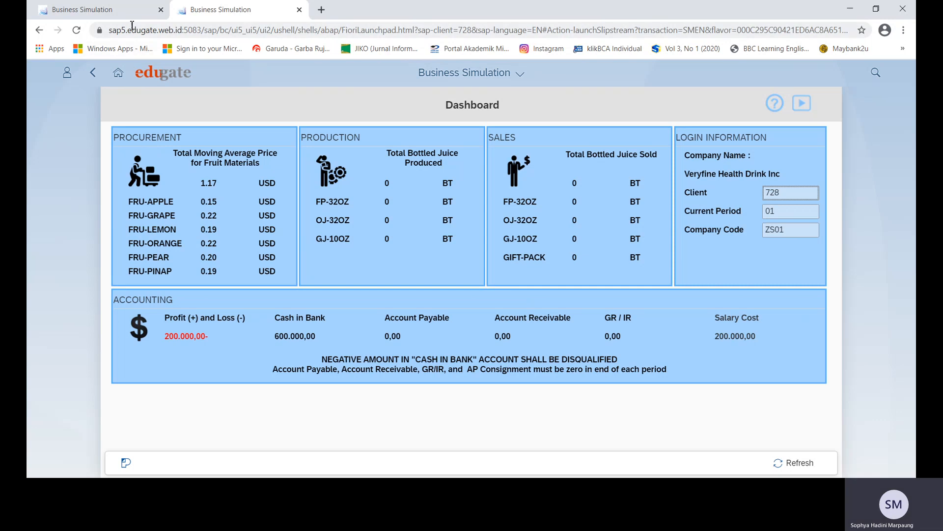
{"action": "left_click", "coordinate": [116, 72]}
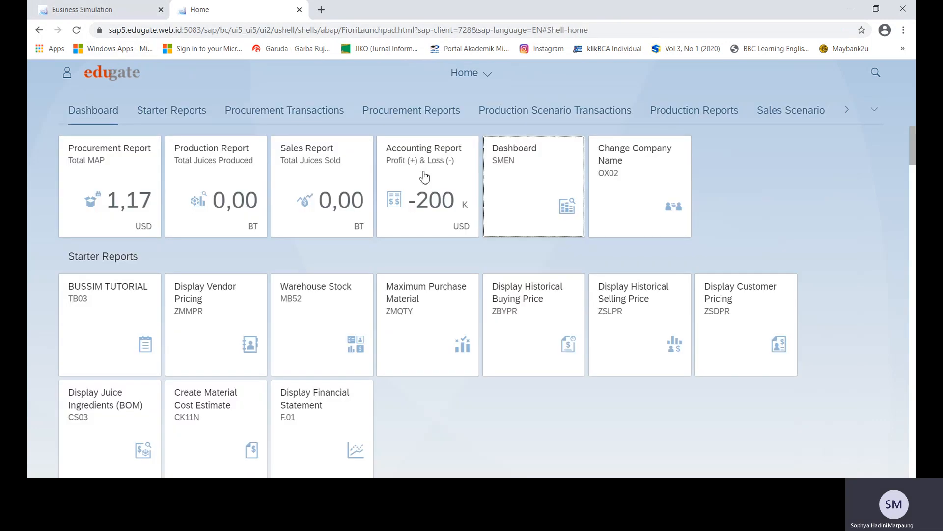
Search 'DIS' and try Display Stock Value (MB5B); after the authorization error, go back home.
{"action": "left_click", "coordinate": [876, 71]}
{"action": "type", "text": "DISPLAY STOCK"}
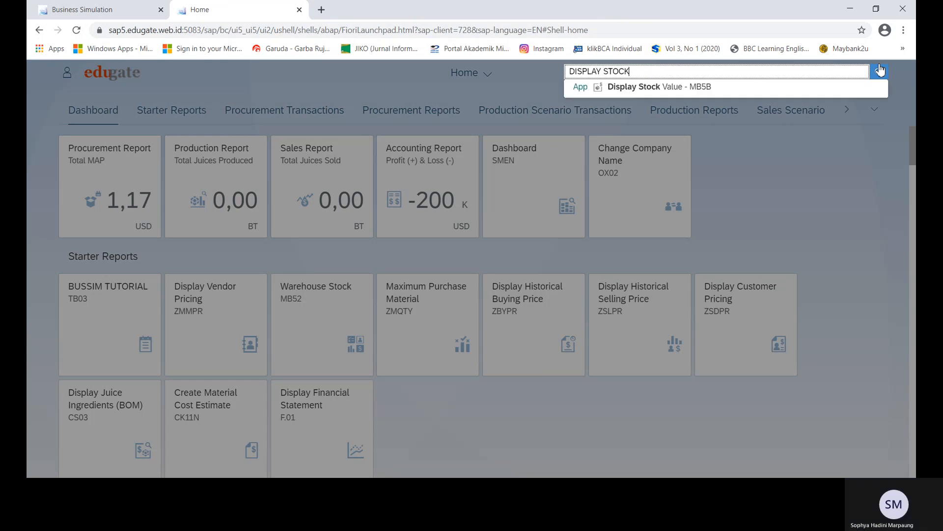
{"action": "left_click", "coordinate": [706, 87]}
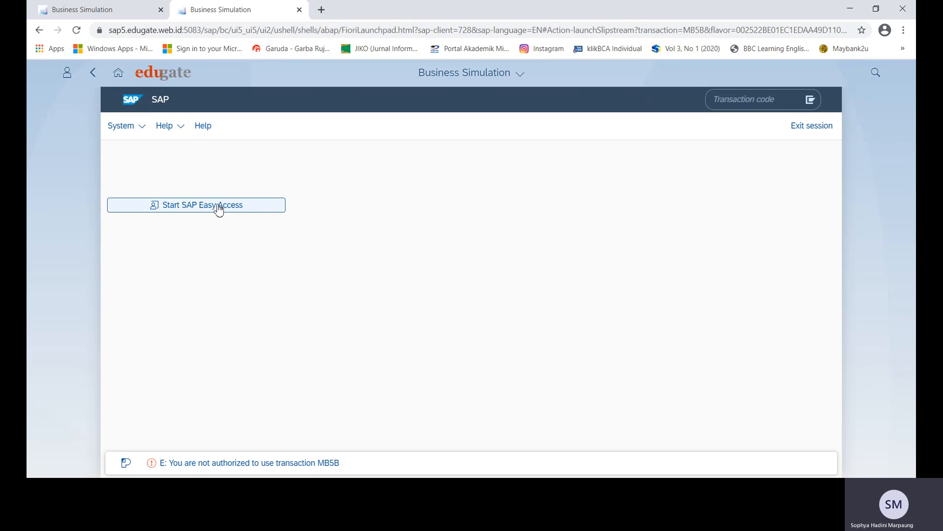
{"action": "left_click", "coordinate": [219, 206]}
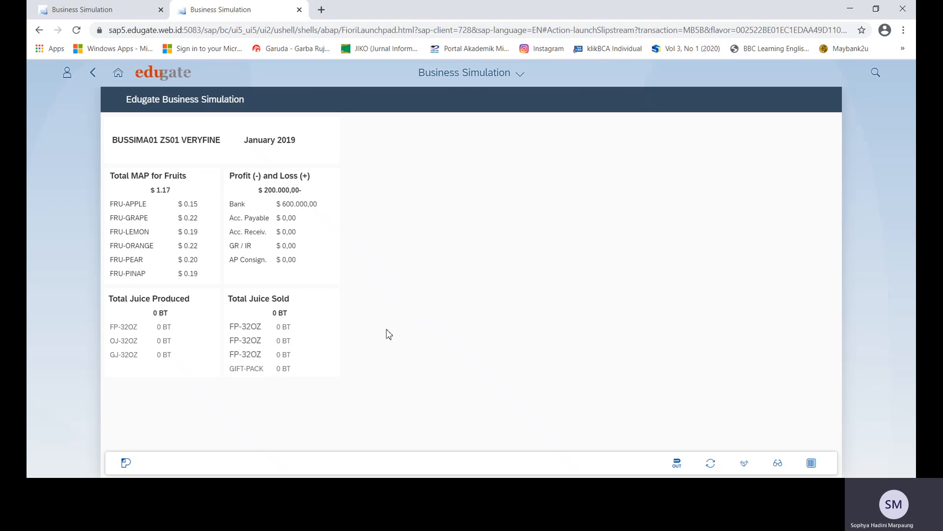
{"action": "left_click", "coordinate": [122, 77]}
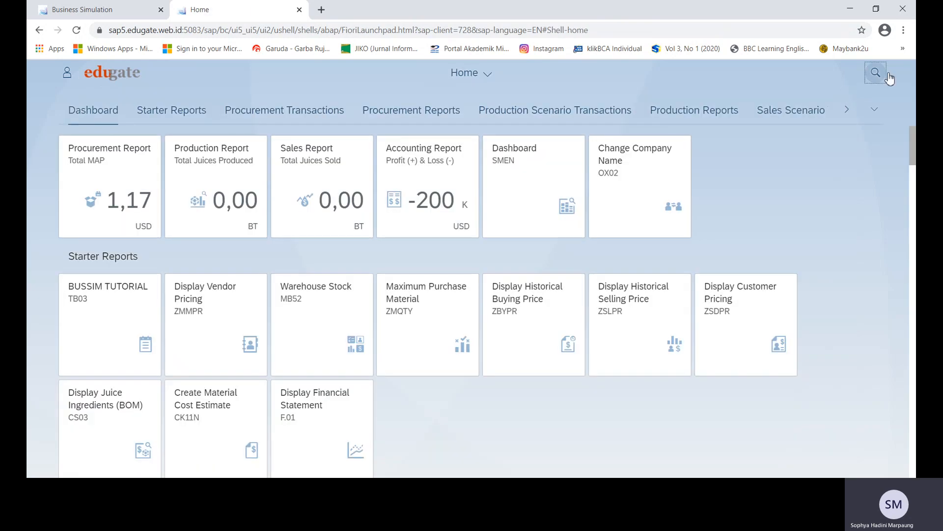
{"action": "left_click", "coordinate": [887, 74]}
{"action": "type", "text": "STOCK"}
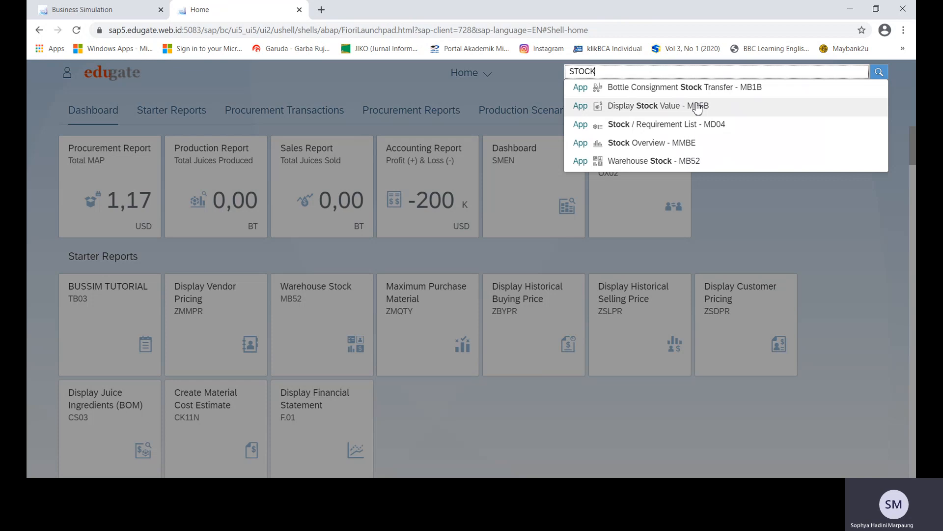
{"action": "left_click", "coordinate": [673, 146]}
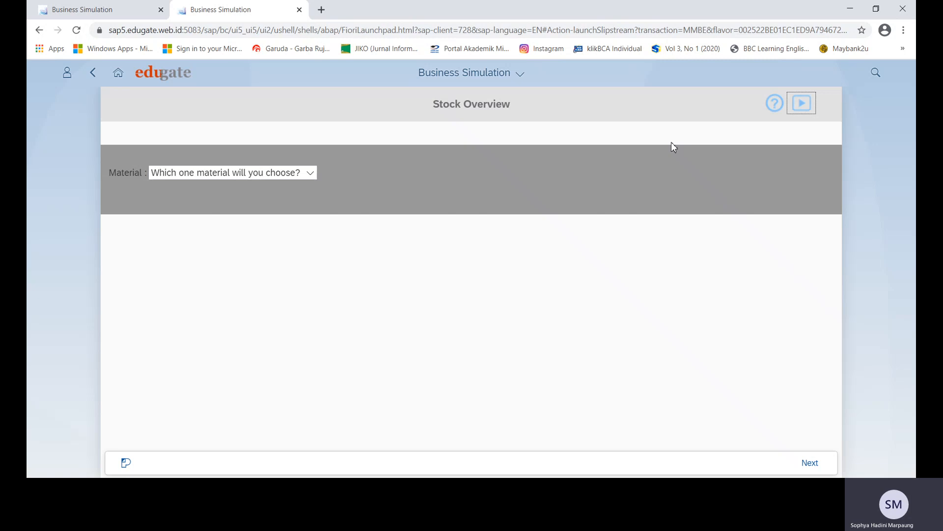
{"action": "left_click", "coordinate": [310, 174]}
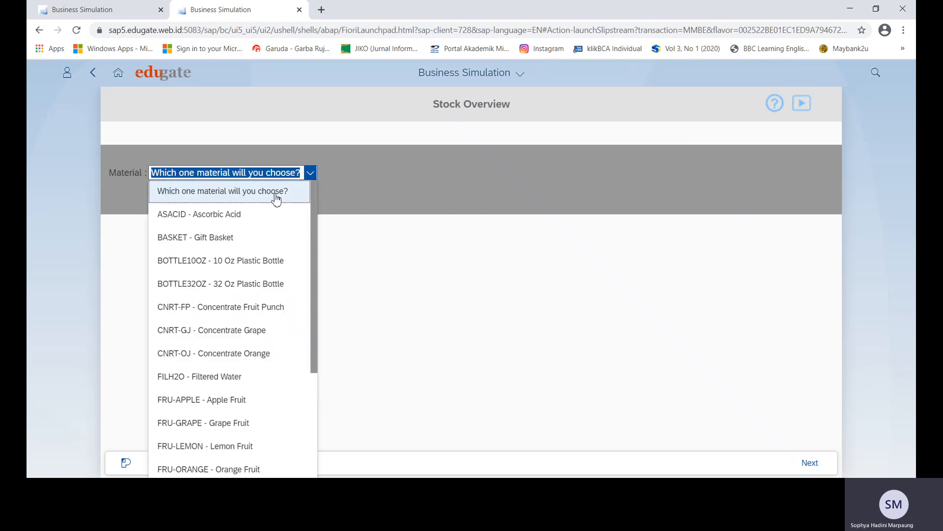
{"action": "left_click", "coordinate": [239, 216]}
{"action": "left_click", "coordinate": [809, 463]}
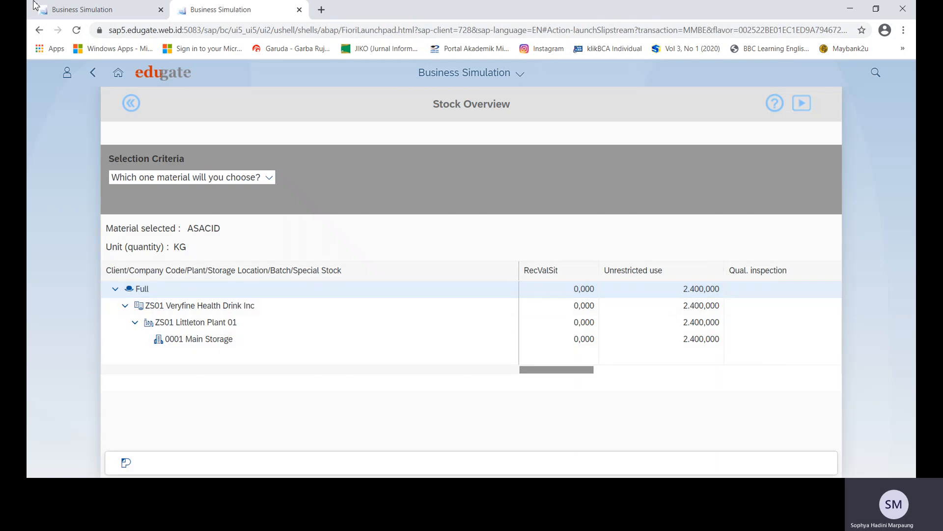
{"action": "left_click", "coordinate": [81, 10]}
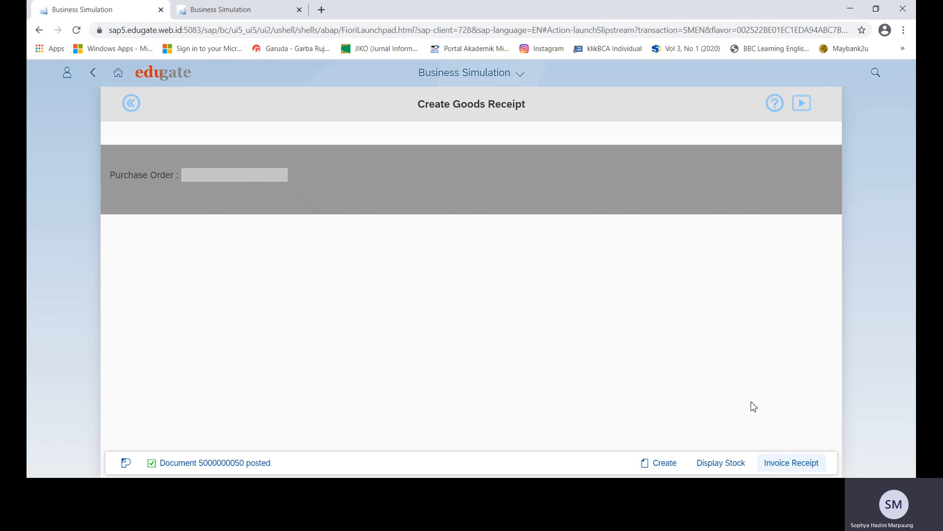
{"action": "left_click", "coordinate": [226, 10]}
{"action": "left_click", "coordinate": [117, 74]}
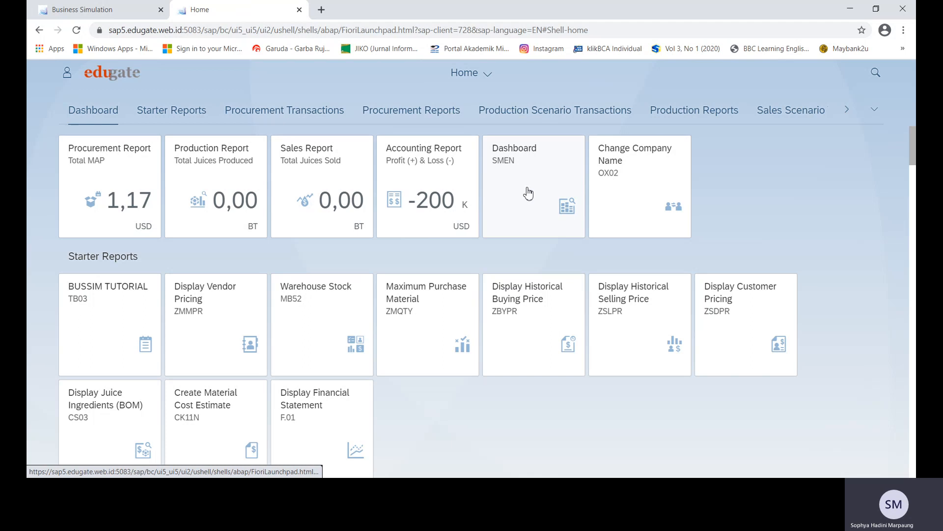
{"action": "left_click", "coordinate": [528, 193]}
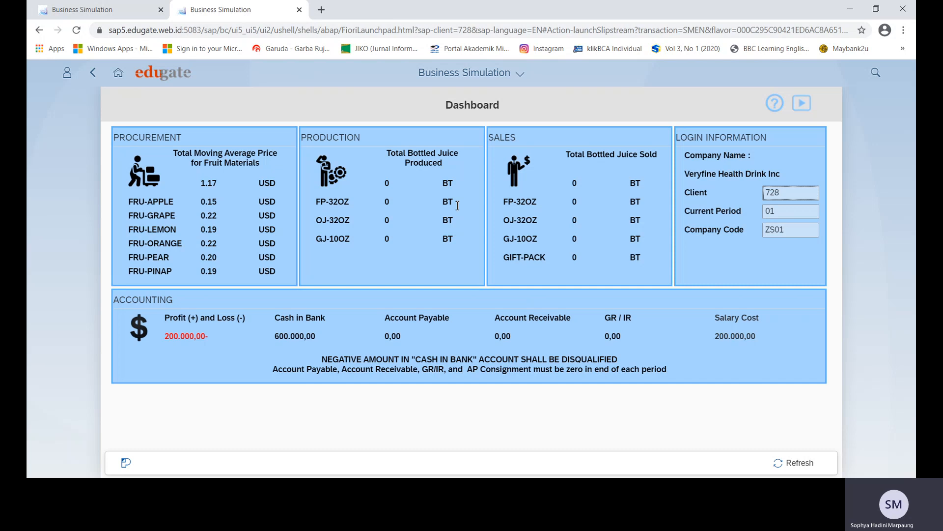
{"action": "left_click", "coordinate": [76, 30]}
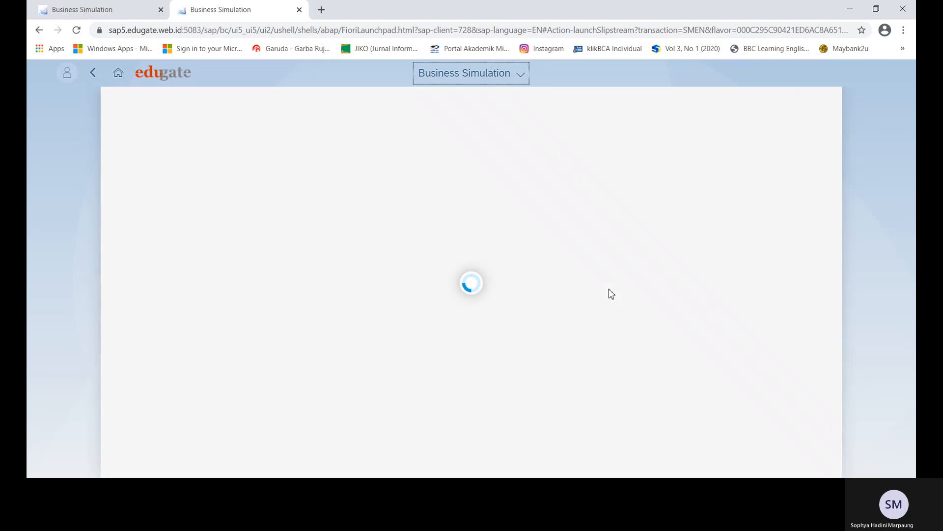
{"action": "left_click", "coordinate": [126, 12]}
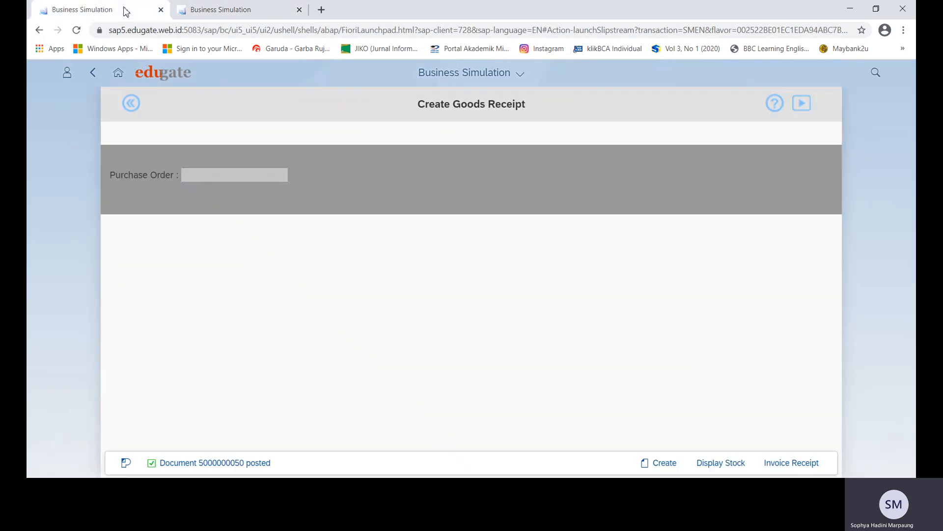
{"action": "left_click", "coordinate": [780, 469]}
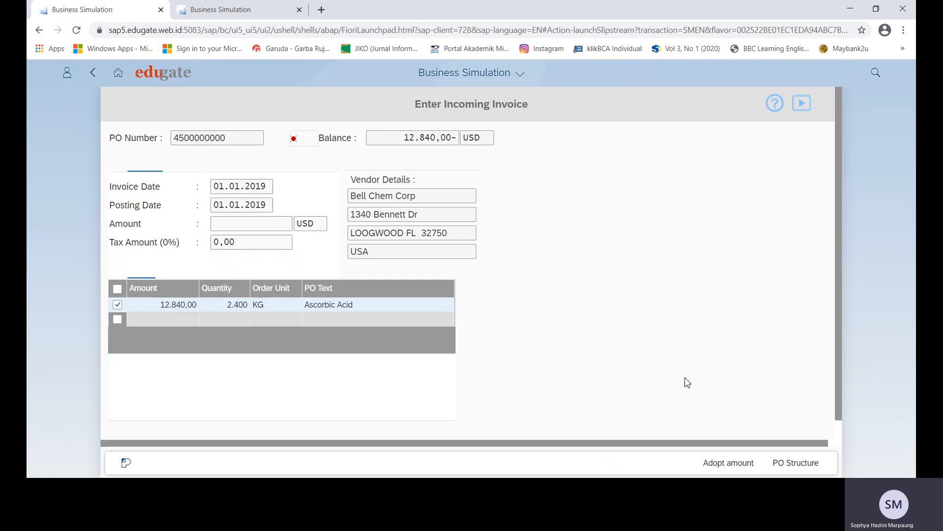
{"action": "left_click_drag", "start_coordinate": [402, 138], "coordinate": [466, 140]}
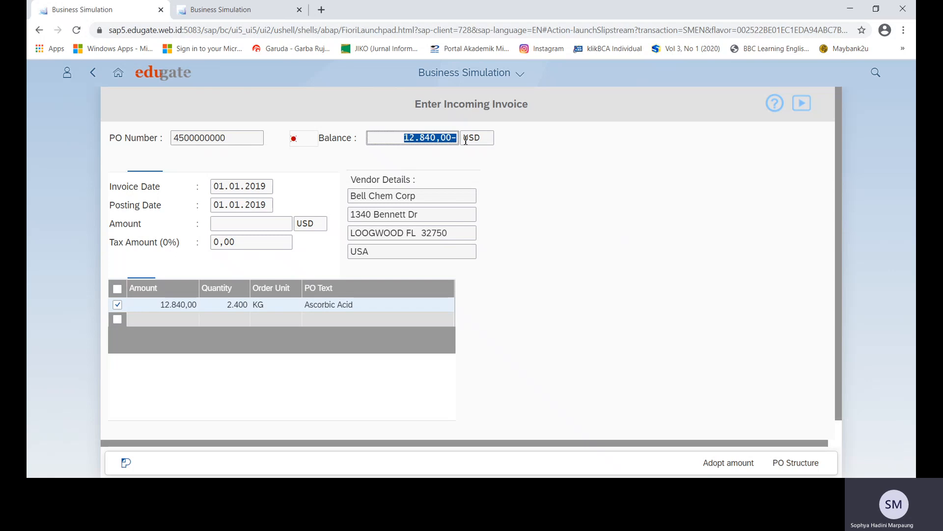
{"action": "left_click", "coordinate": [264, 225]}
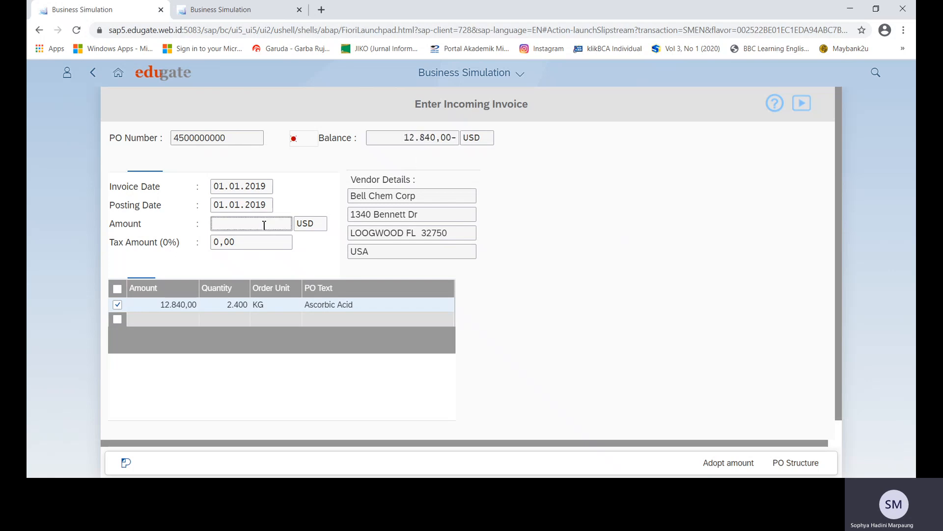
{"action": "left_click", "coordinate": [424, 140]}
{"action": "left_click", "coordinate": [729, 466]}
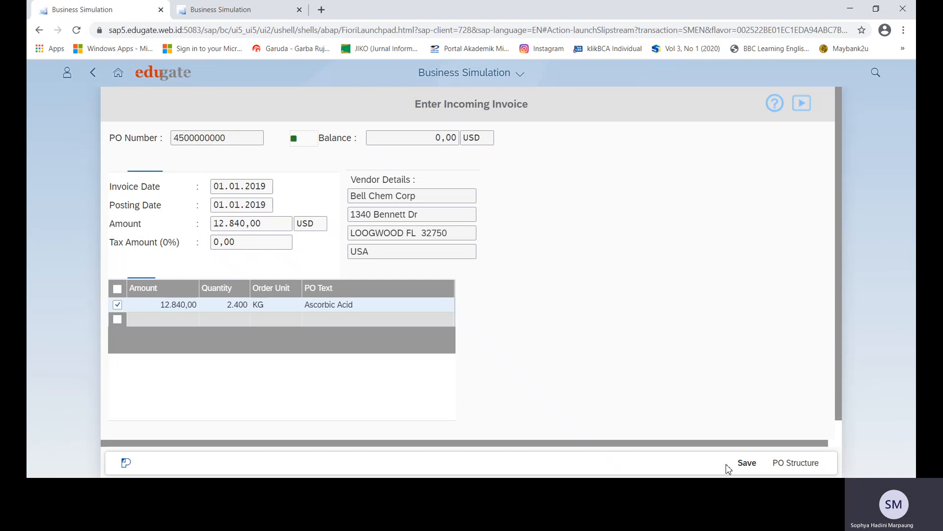
{"action": "left_click", "coordinate": [746, 464]}
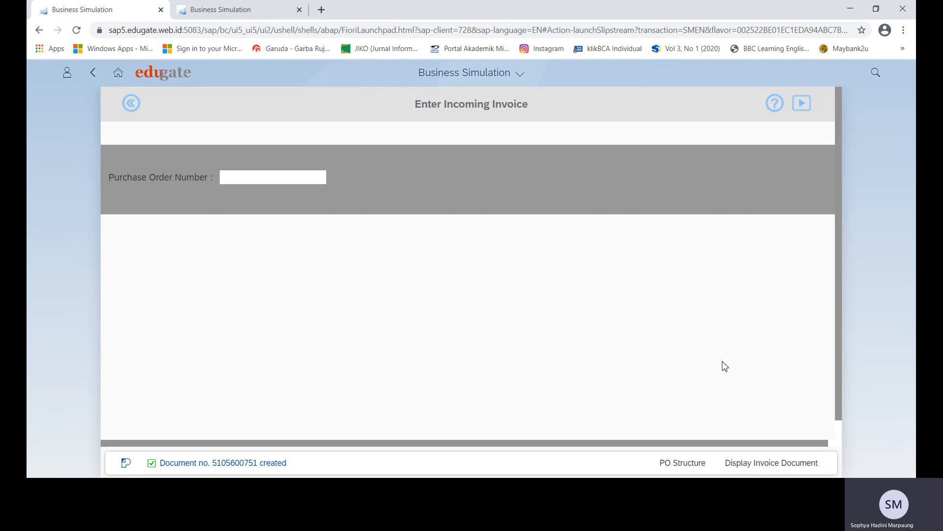
{"action": "left_click", "coordinate": [778, 467]}
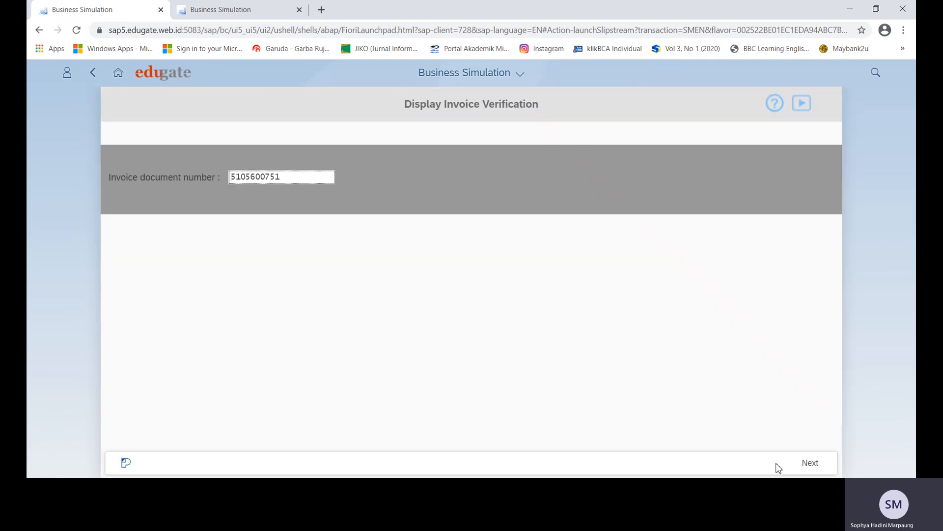
{"action": "left_click", "coordinate": [811, 468]}
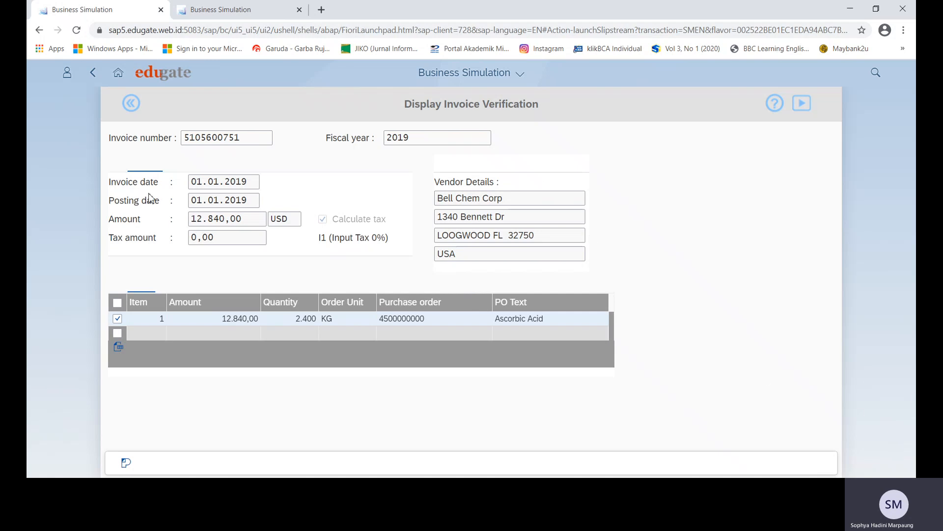
{"action": "left_click", "coordinate": [130, 104]}
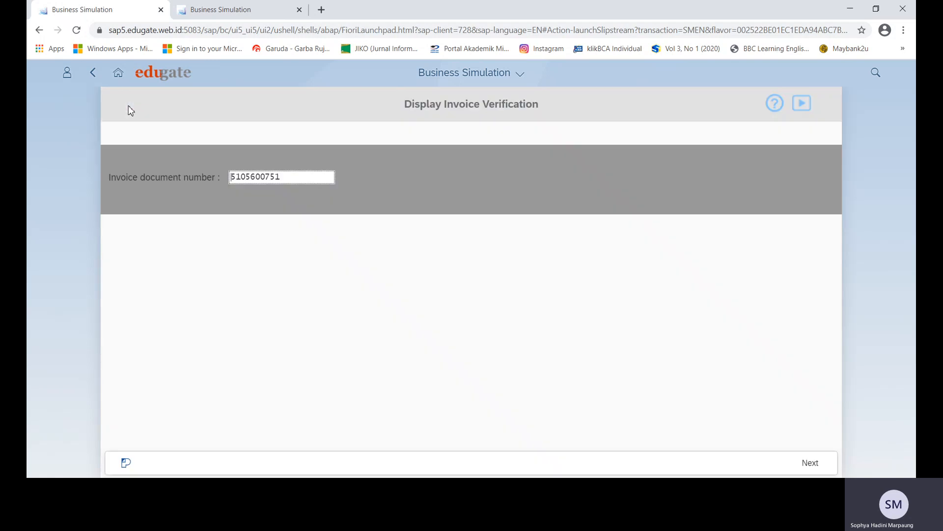
{"action": "left_click", "coordinate": [119, 73]}
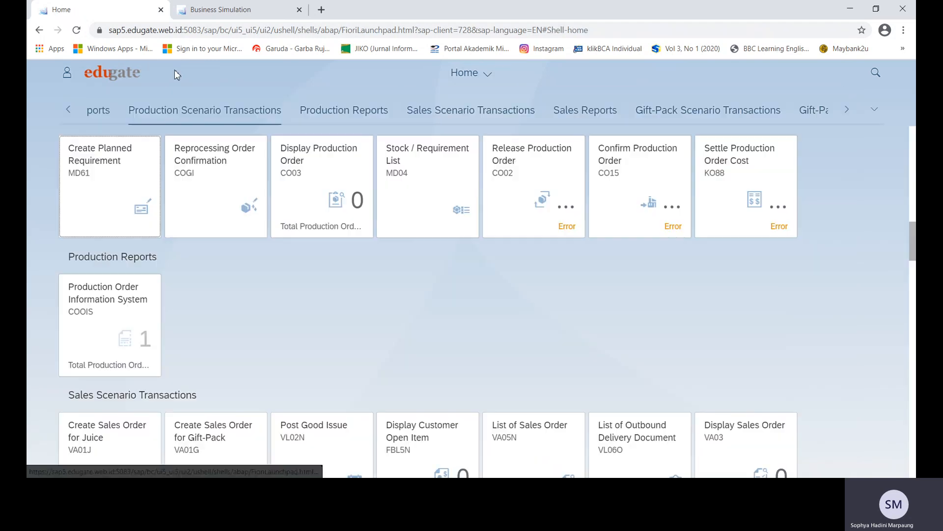
Search 'MD04' and launch the Stock / Requirement List app.
{"action": "left_click", "coordinate": [876, 74]}
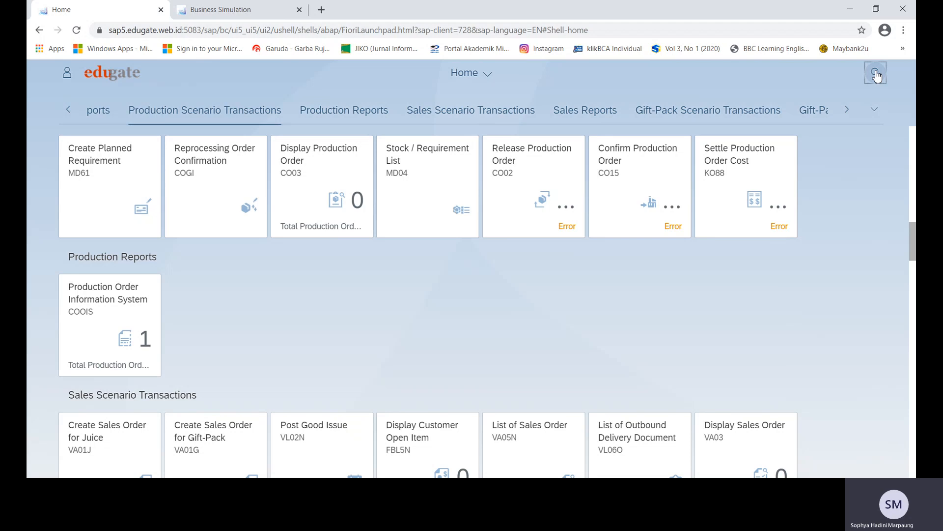
{"action": "type", "text": "MD0"}
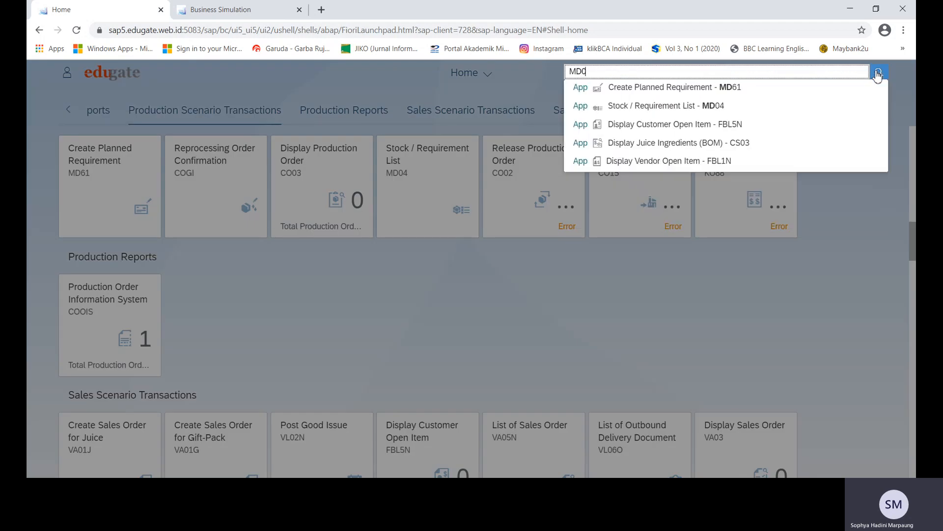
{"action": "type", "text": "4"}
{"action": "left_click", "coordinate": [687, 87]}
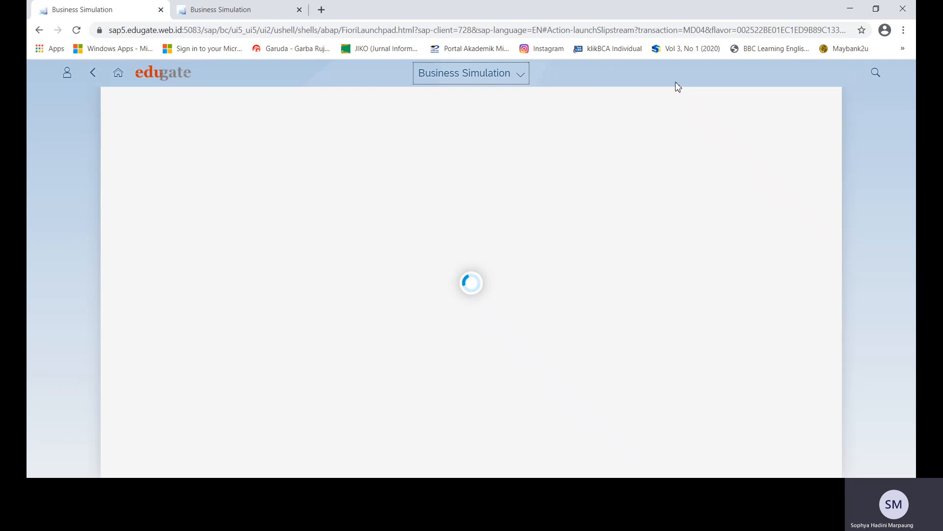
List Raw Materials stock and requirements, mark FILH2O, then view the Dashboard tab.
{"action": "left_click", "coordinate": [357, 178]}
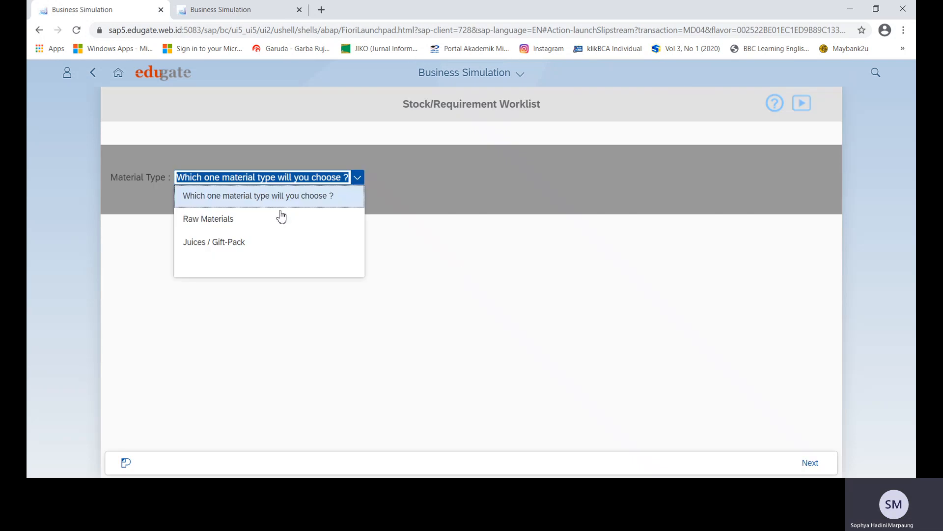
{"action": "left_click", "coordinate": [281, 218]}
{"action": "left_click", "coordinate": [812, 464]}
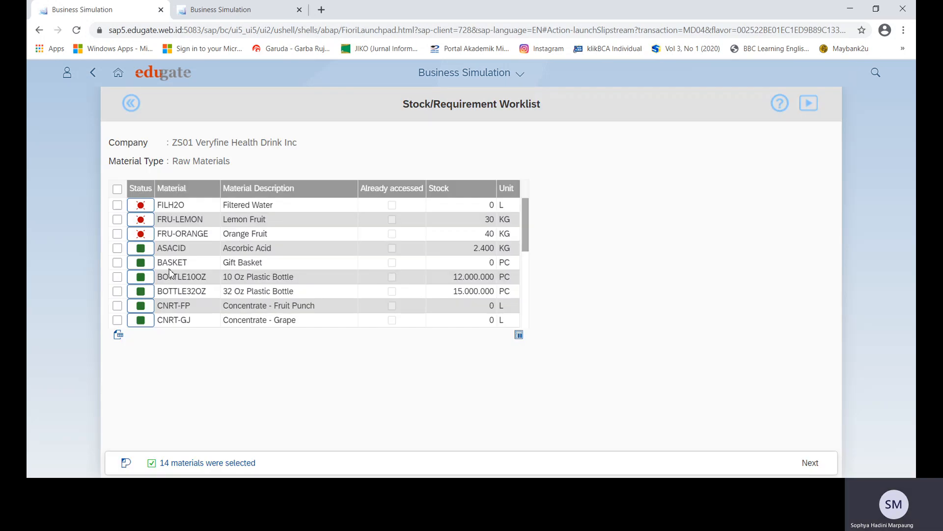
{"action": "left_click", "coordinate": [117, 206]}
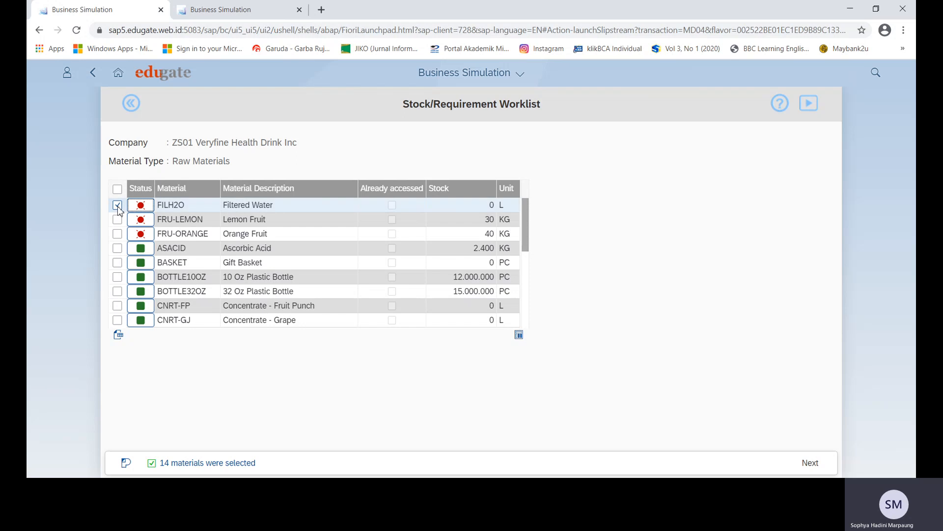
{"action": "key", "text": "alt+Tab"}
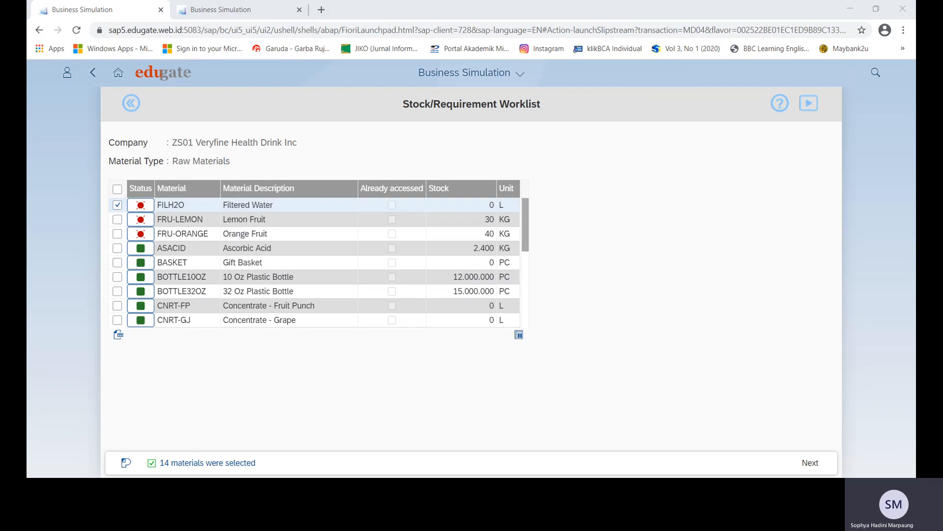
{"action": "left_click", "coordinate": [231, 12]}
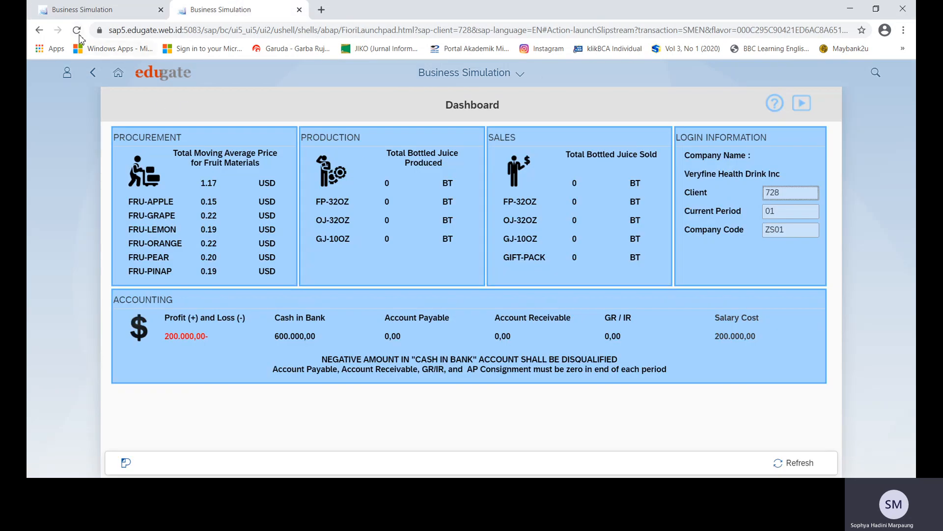
Reload the Dashboard, then return to the raw-materials worklist.
{"action": "left_click", "coordinate": [77, 31]}
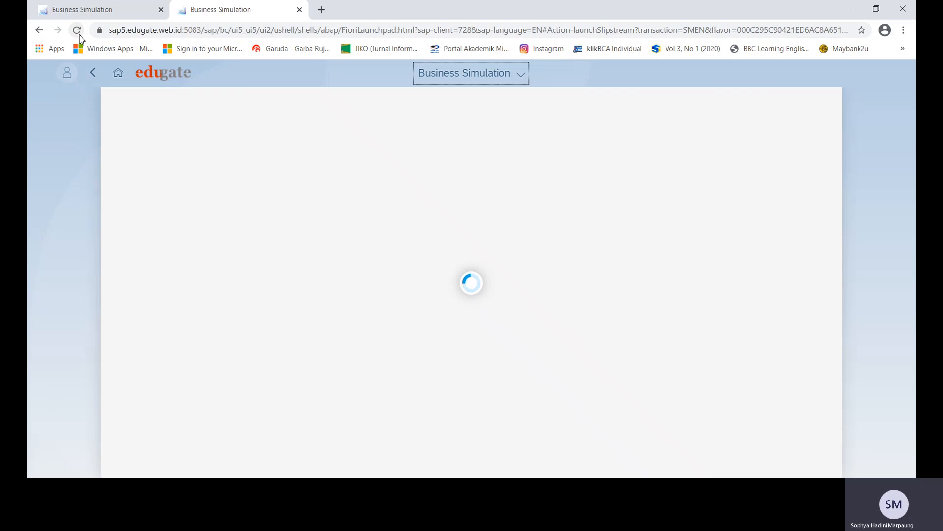
{"action": "left_click", "coordinate": [94, 7]}
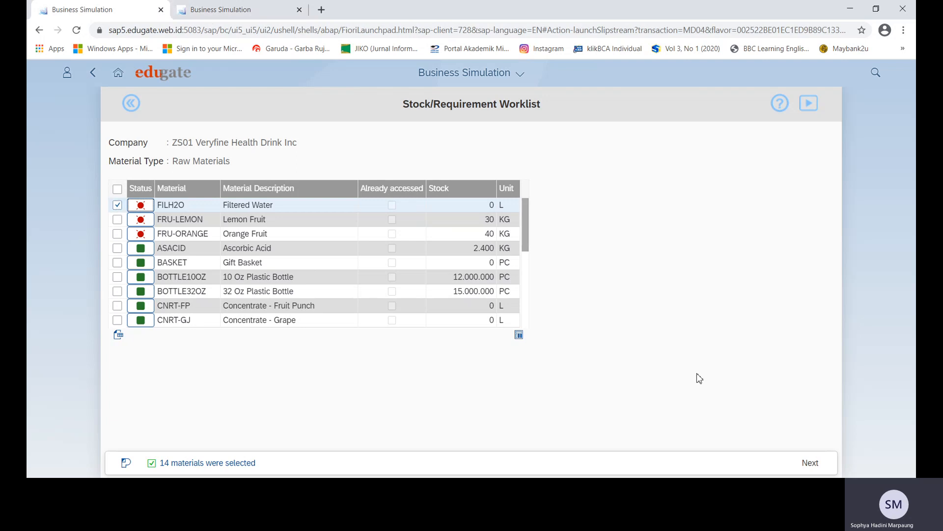
Show FRU-LEMON stock/requirements with its 9.570 purchase requisition, then view the Dashboard.
{"action": "left_click", "coordinate": [116, 205]}
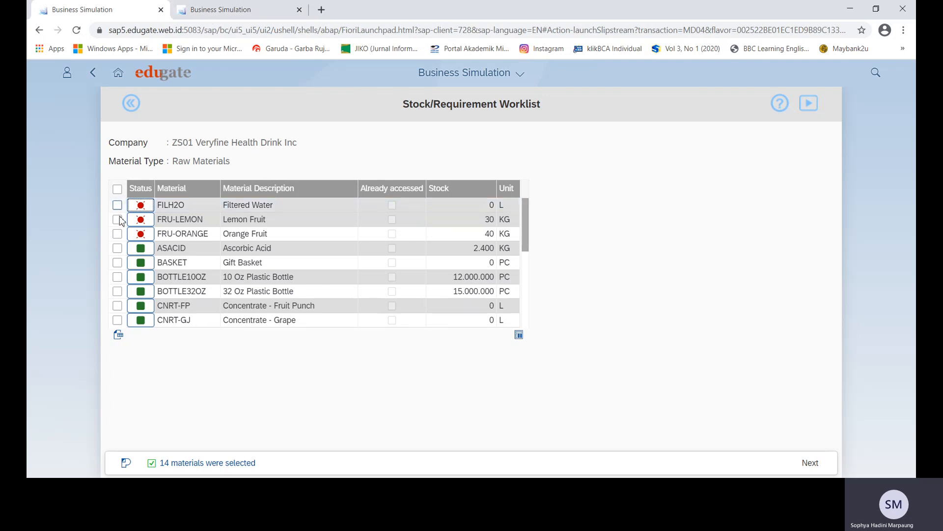
{"action": "left_click", "coordinate": [117, 219]}
{"action": "left_click", "coordinate": [810, 463]}
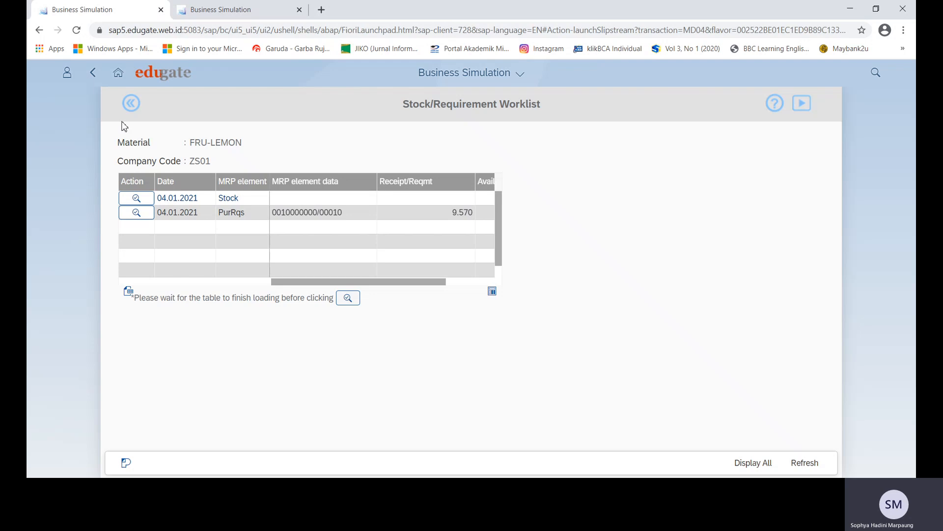
{"action": "left_click", "coordinate": [130, 103]}
{"action": "left_click", "coordinate": [219, 10]}
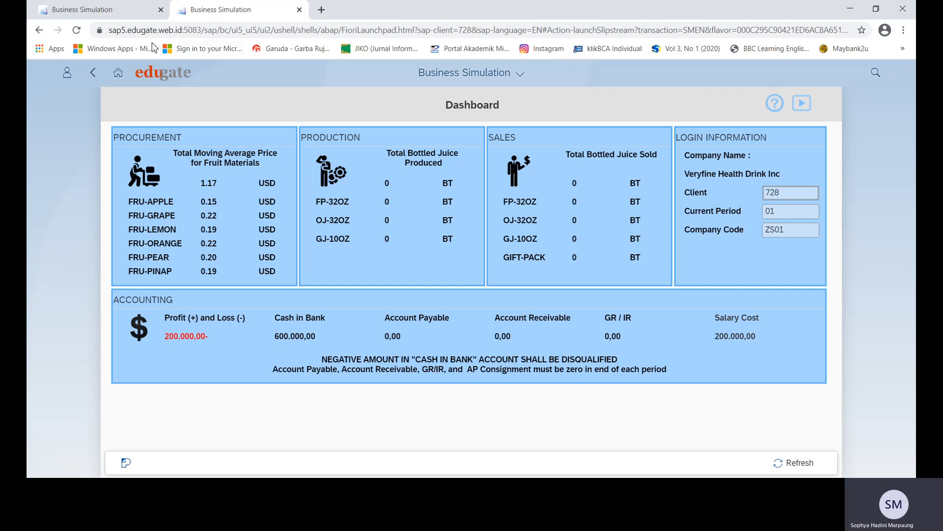
Export the Display Vendor Pricing table as an XLSX spreadsheet named 'Harga Periode 1' and download it.
{"action": "left_click", "coordinate": [121, 75]}
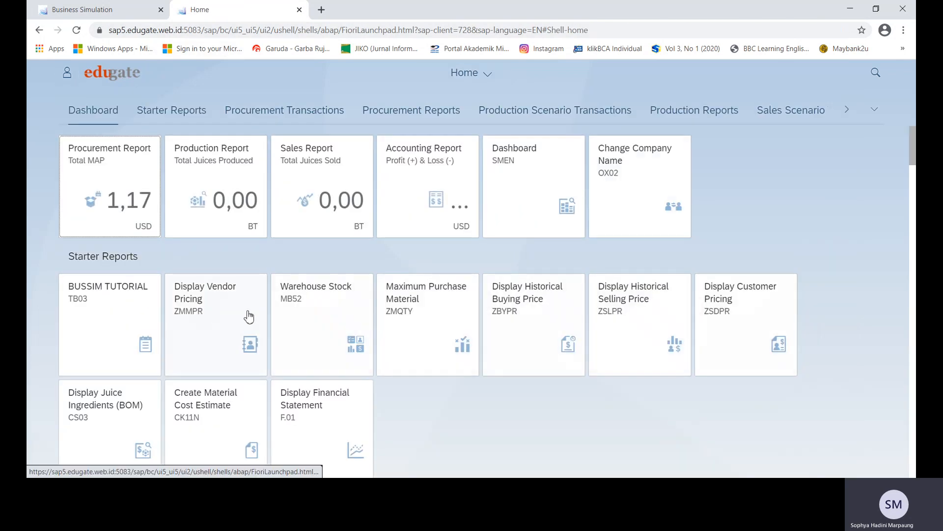
{"action": "left_click", "coordinate": [216, 301]}
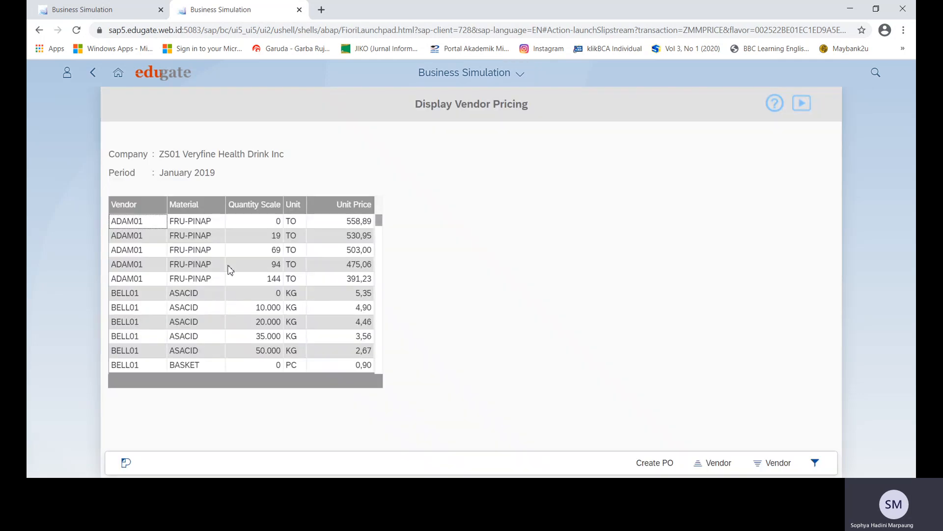
{"action": "left_click", "coordinate": [275, 248]}
{"action": "right_click", "coordinate": [275, 248]}
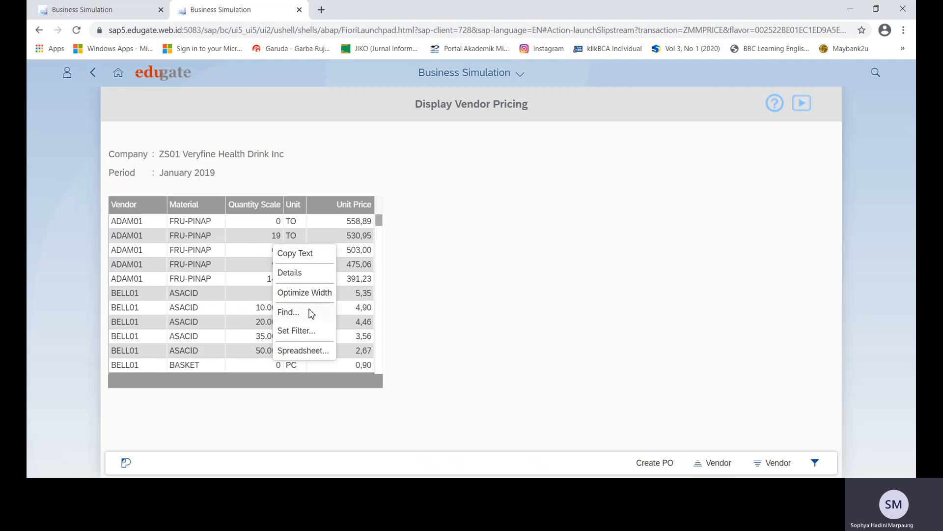
{"action": "left_click", "coordinate": [306, 352]}
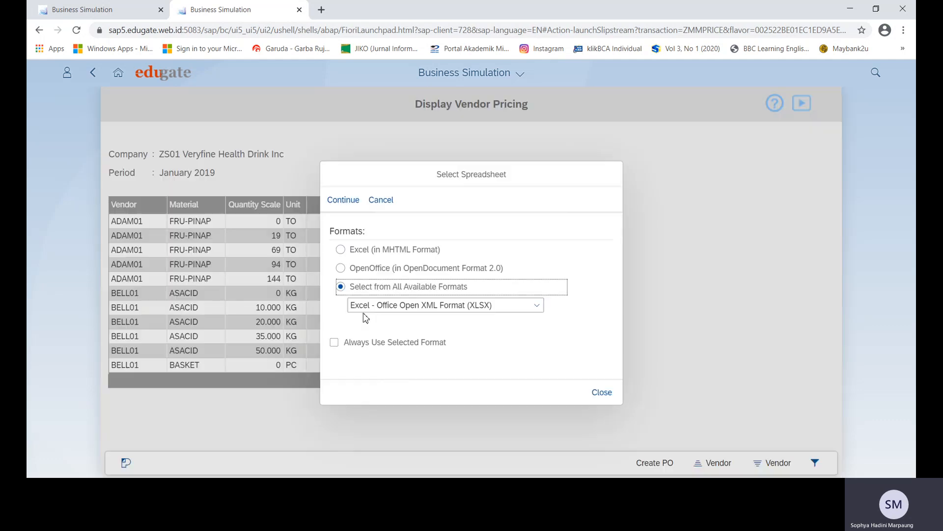
{"action": "left_click", "coordinate": [347, 201]}
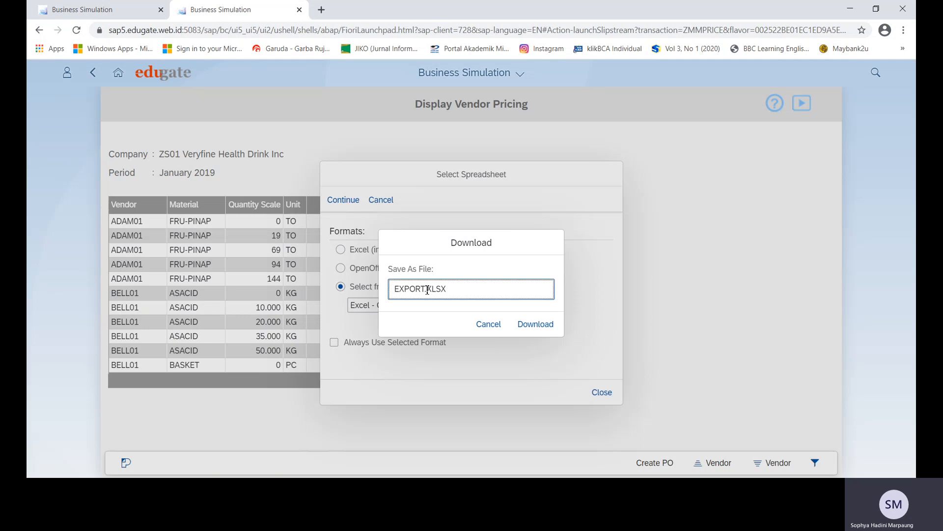
{"action": "left_click_drag", "start_coordinate": [427, 289], "coordinate": [363, 291]}
{"action": "type", "text": "hARA"}
{"action": "key", "text": "BackSpace"}
{"action": "key", "text": "BackSpace"}
{"action": "key", "text": "BackSpace"}
{"action": "key", "text": "BackSpace"}
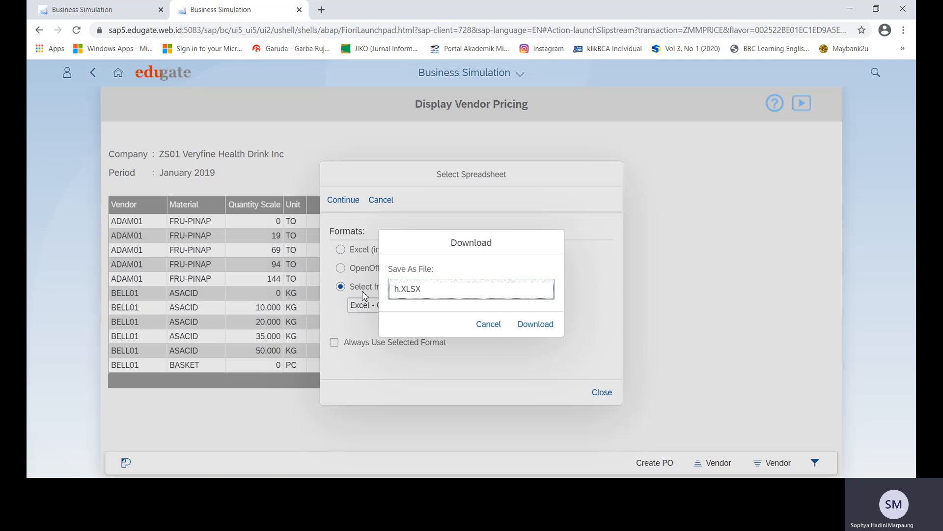
{"action": "type", "text": "Harga Periode 2"}
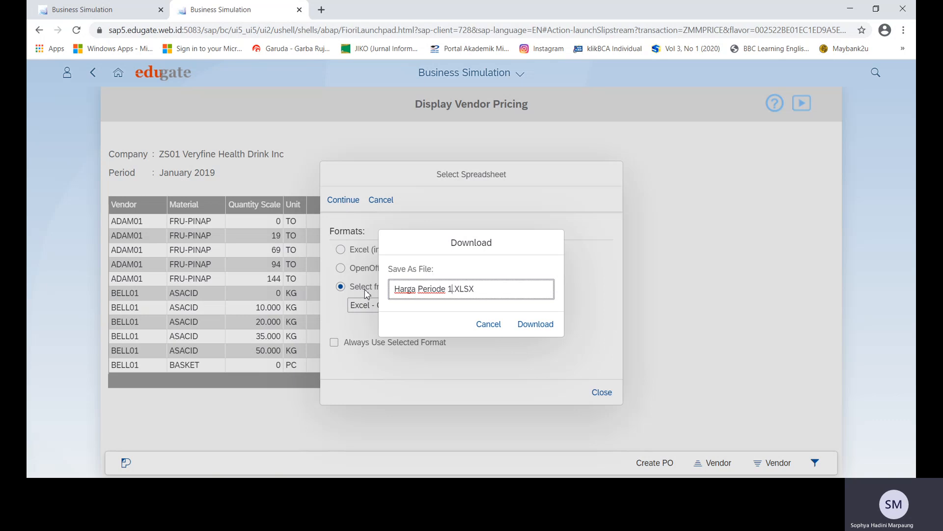
{"action": "left_click", "coordinate": [536, 325]}
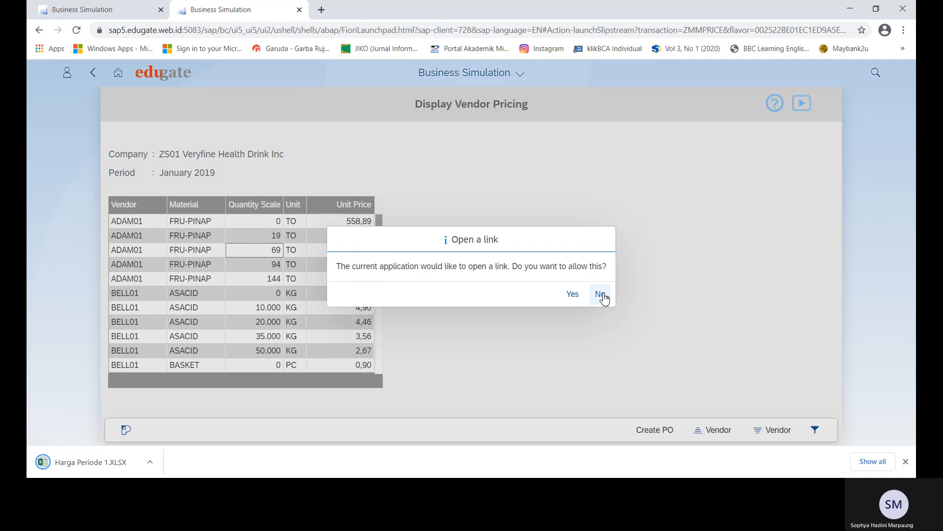
Open the downloaded Harga Periode 1 file, then review FRU-LEMON requirements in the stock worklist.
{"action": "left_click", "coordinate": [601, 295]}
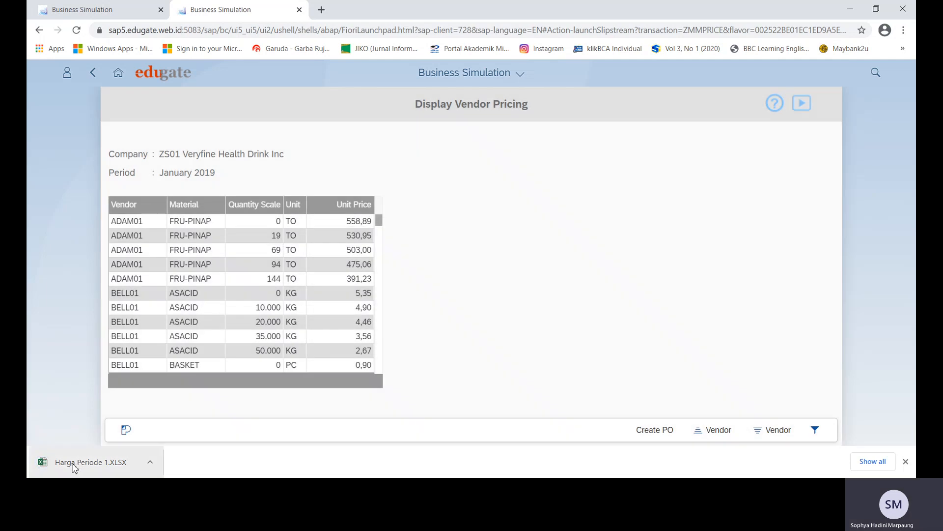
{"action": "left_click", "coordinate": [73, 466]}
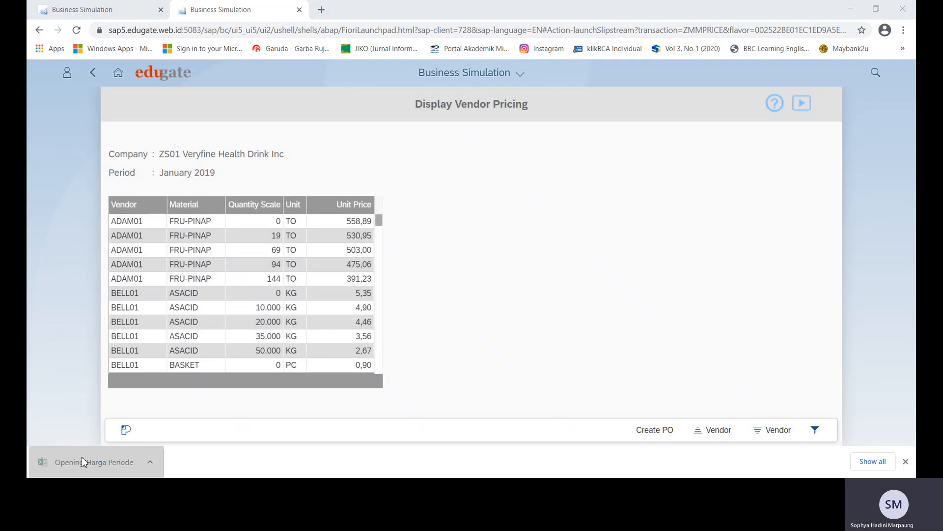
{"action": "left_click", "coordinate": [81, 9]}
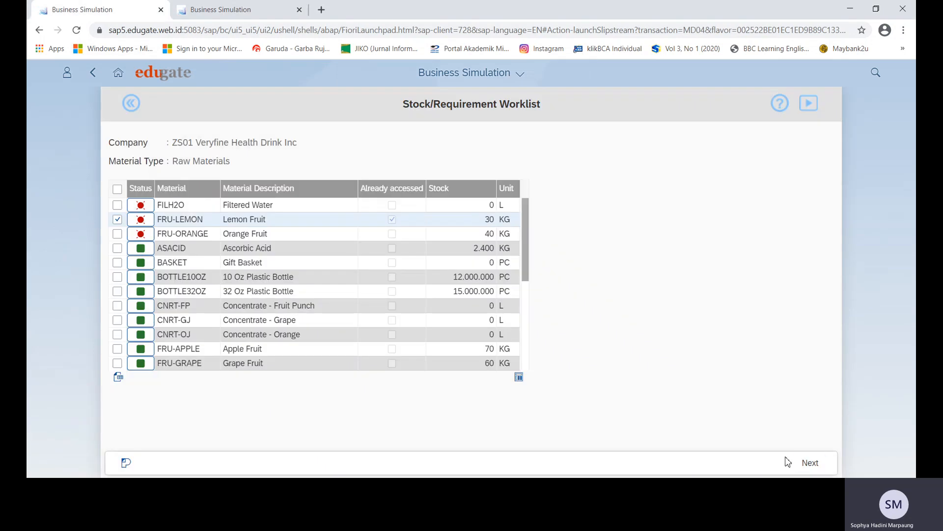
{"action": "left_click", "coordinate": [817, 470]}
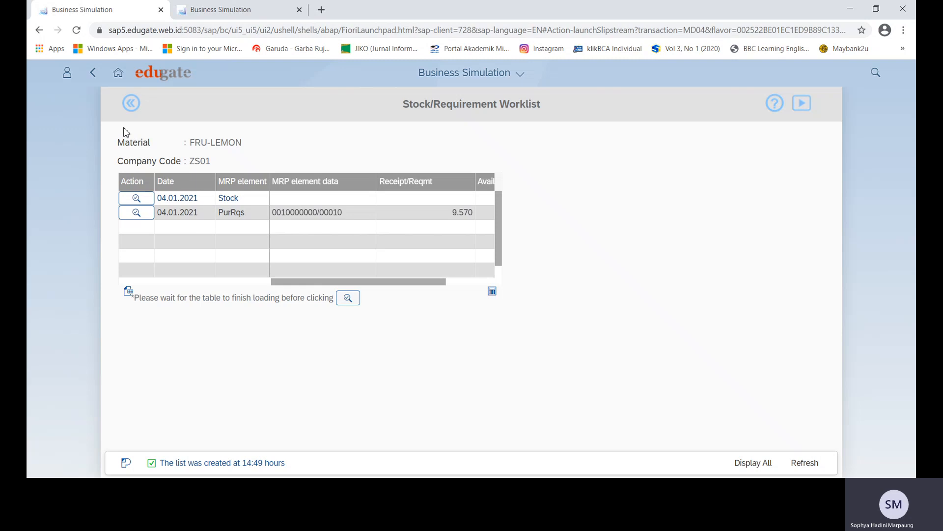
{"action": "left_click", "coordinate": [130, 103]}
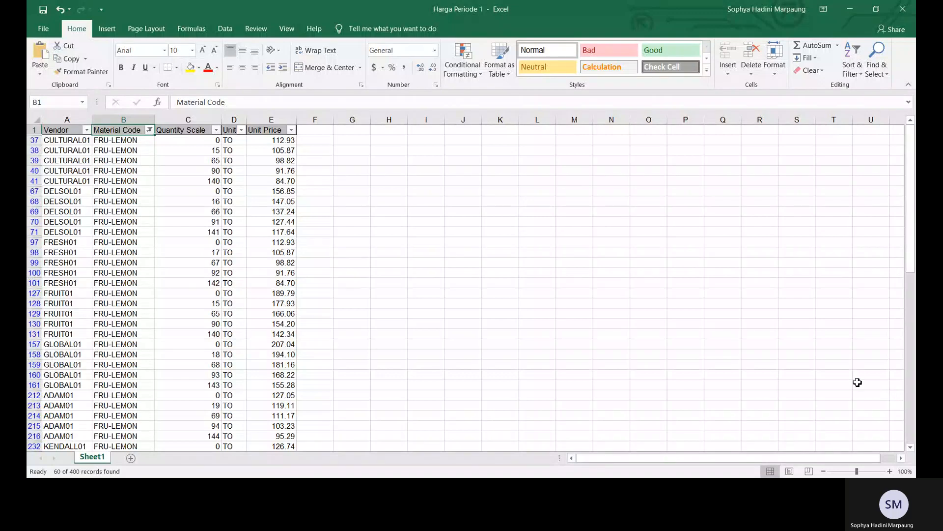
Sort the FRU-LEMON rows by Unit Price from smallest to largest.
{"action": "left_click", "coordinate": [216, 130]}
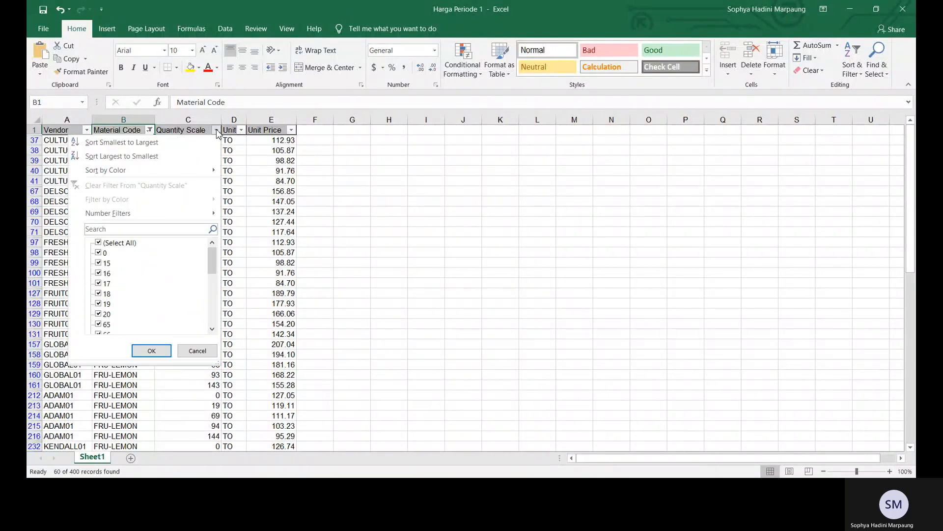
{"action": "left_click", "coordinate": [395, 180]}
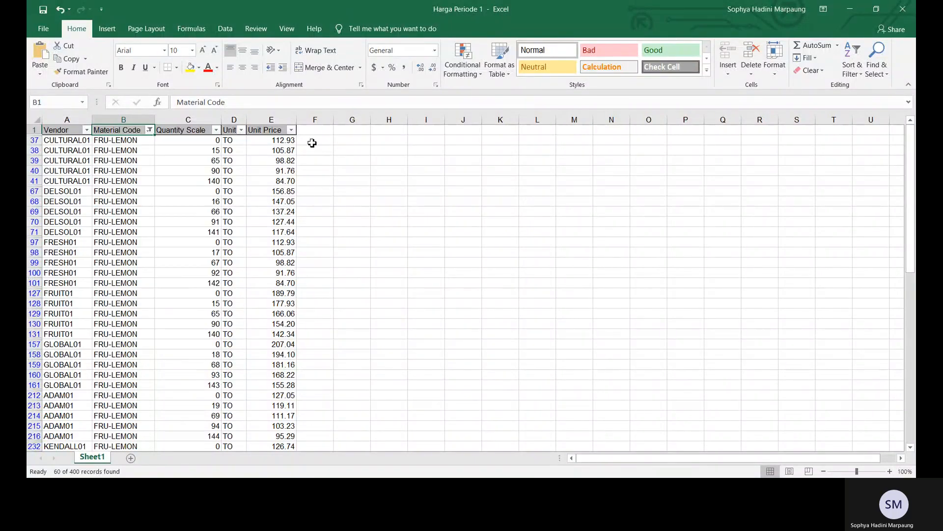
{"action": "left_click", "coordinate": [291, 130]}
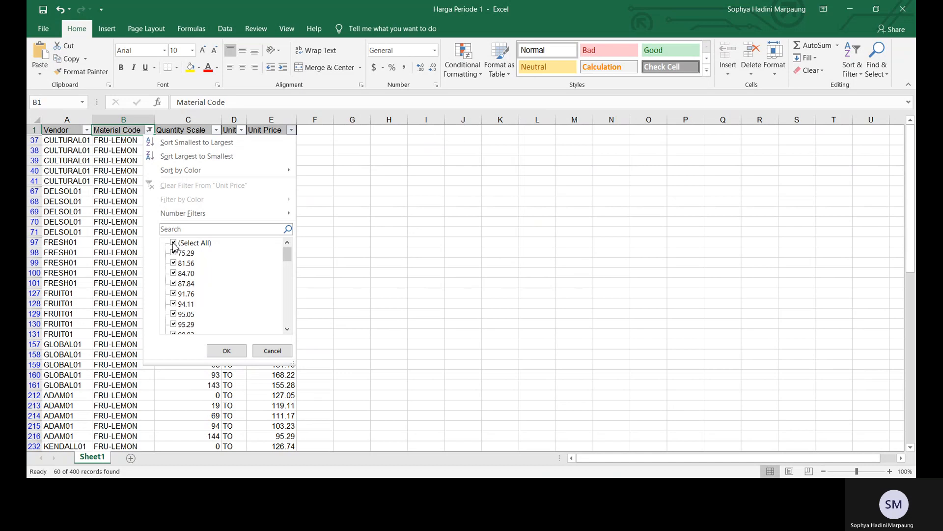
{"action": "left_click", "coordinate": [197, 143]}
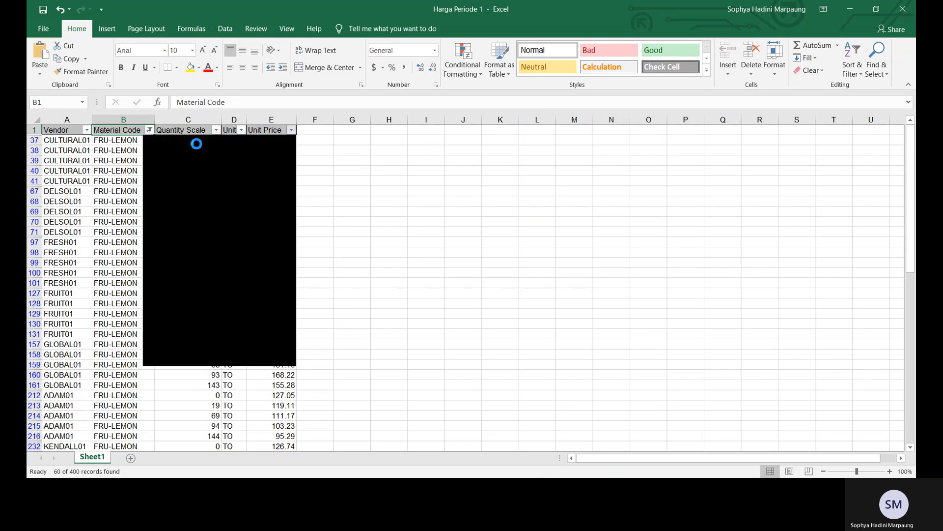
{"action": "left_click", "coordinate": [352, 159]}
{"action": "left_click", "coordinate": [285, 132]}
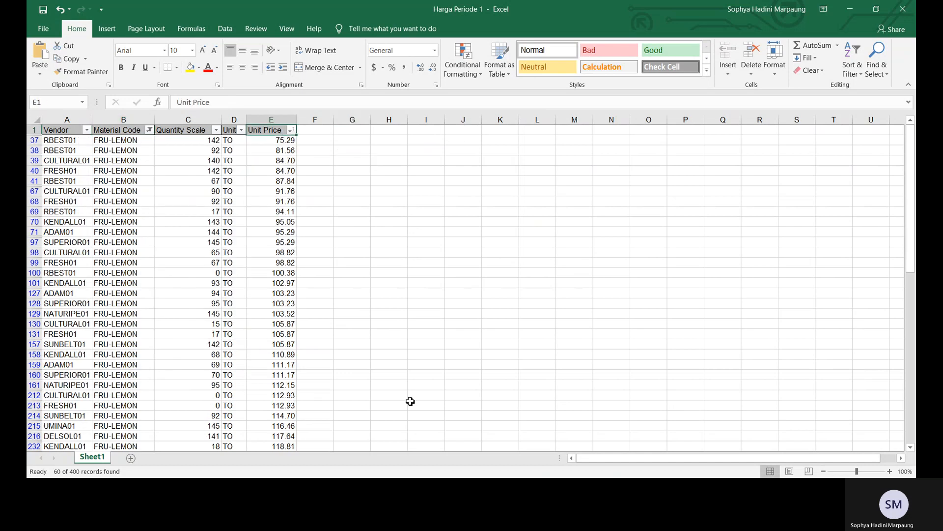
{"action": "left_click", "coordinate": [269, 489]}
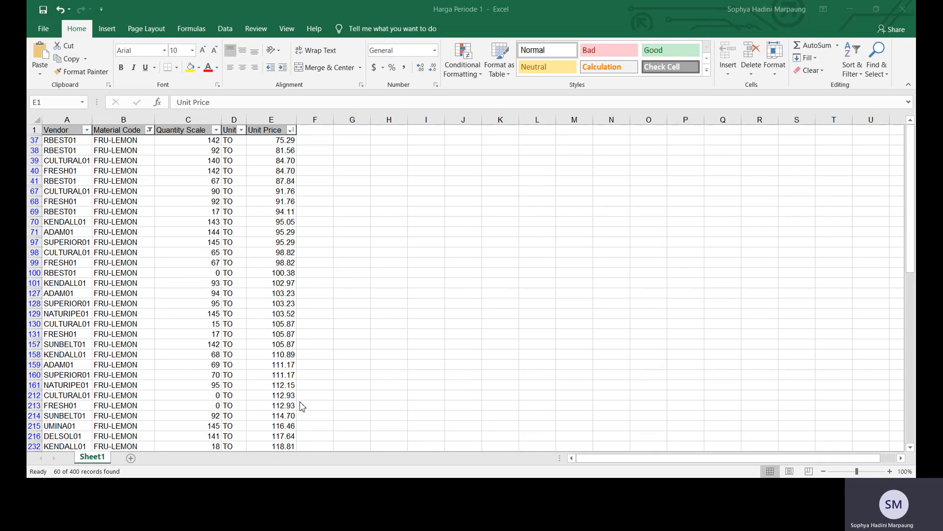
{"action": "left_click", "coordinate": [235, 486]}
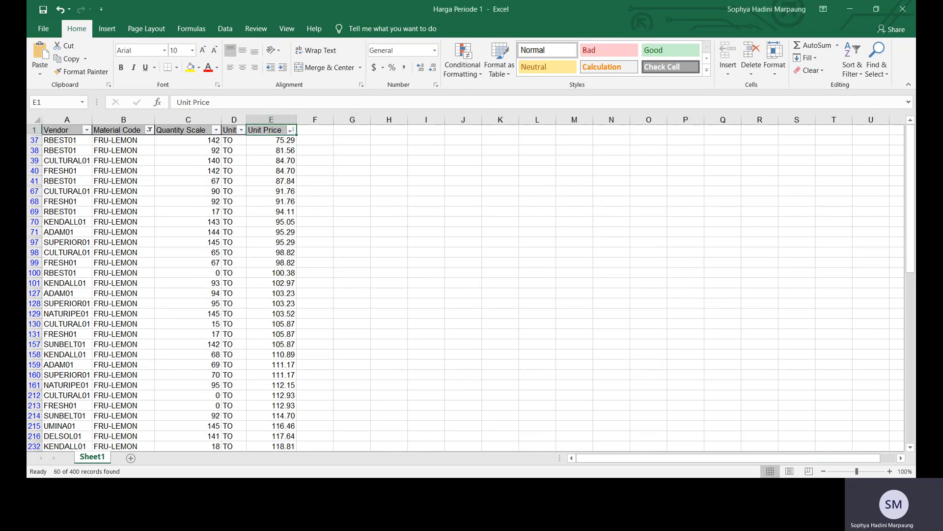
Filter Quantity Scale to only values 0 and 15, leaving 14 records.
{"action": "key", "text": "alt+Tab"}
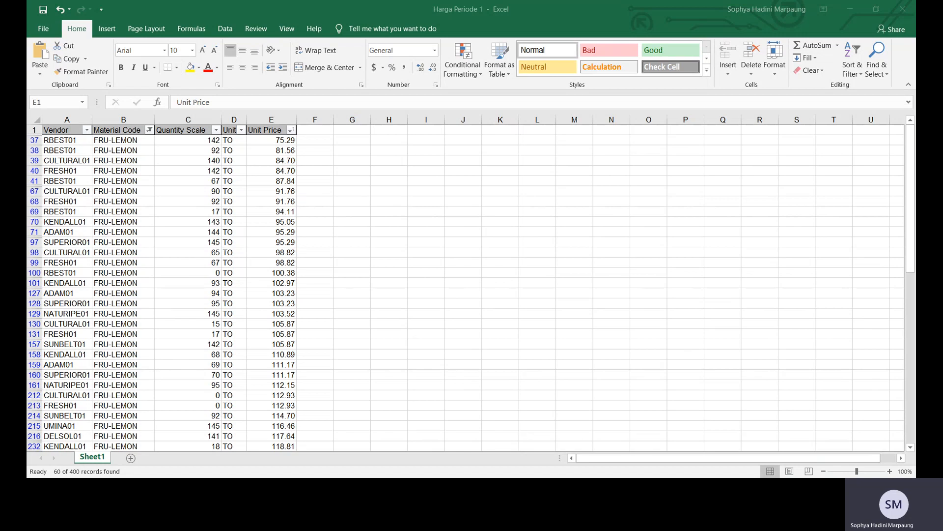
{"action": "key", "text": "alt+Tab"}
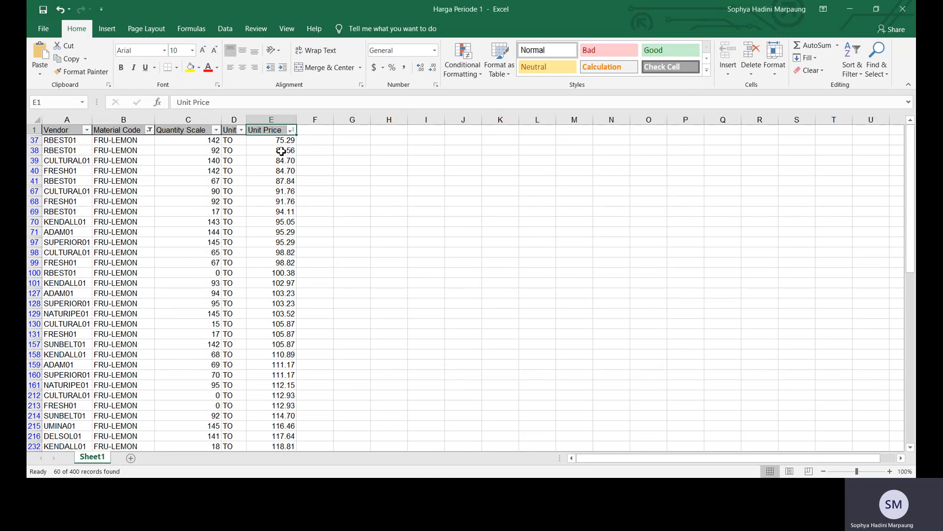
{"action": "left_click", "coordinate": [219, 130]}
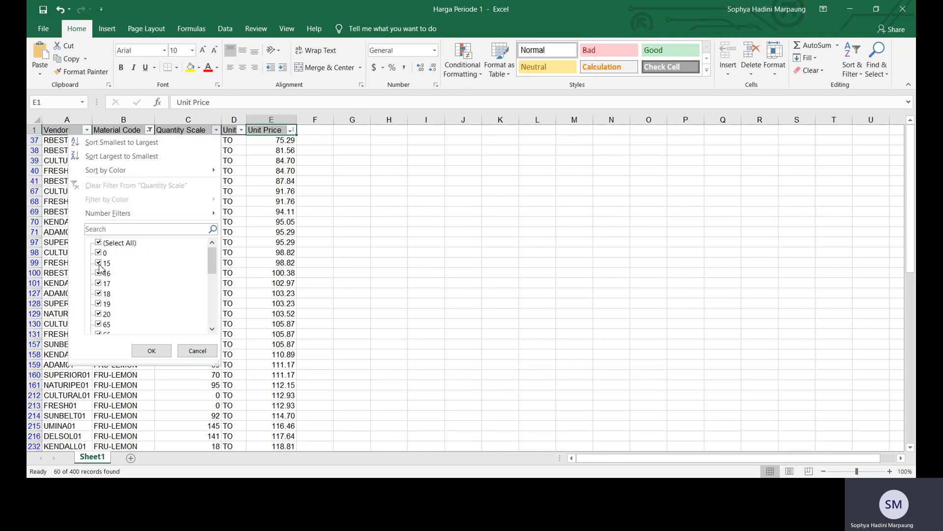
{"action": "left_click", "coordinate": [98, 242]}
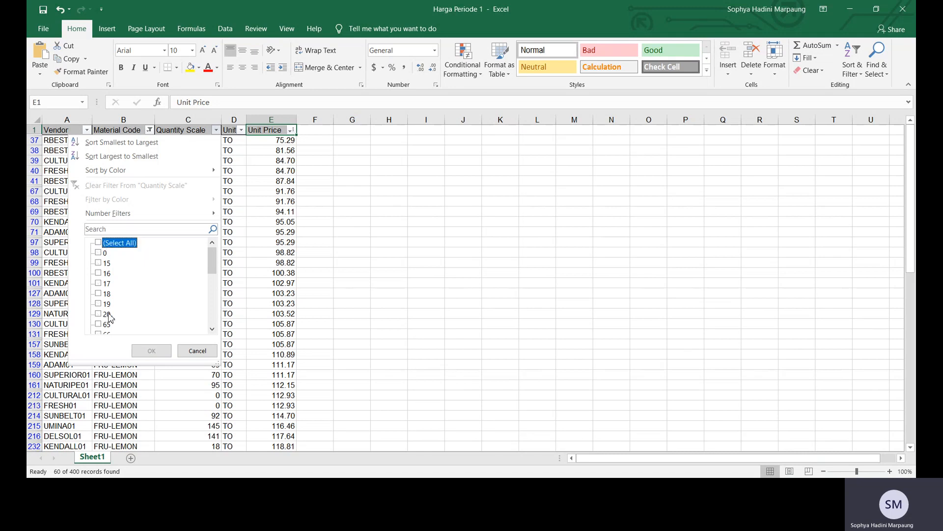
{"action": "left_click", "coordinate": [99, 253]}
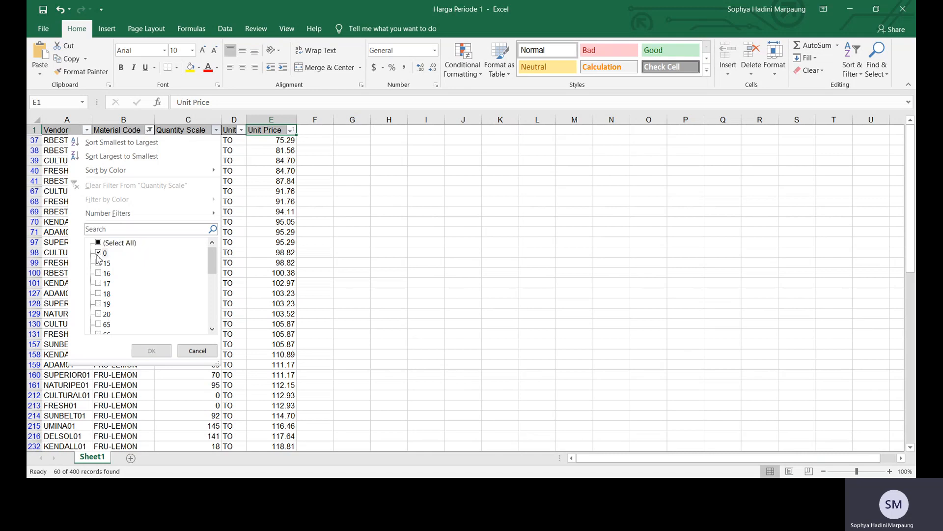
{"action": "left_click", "coordinate": [98, 263]}
{"action": "left_click", "coordinate": [148, 350]}
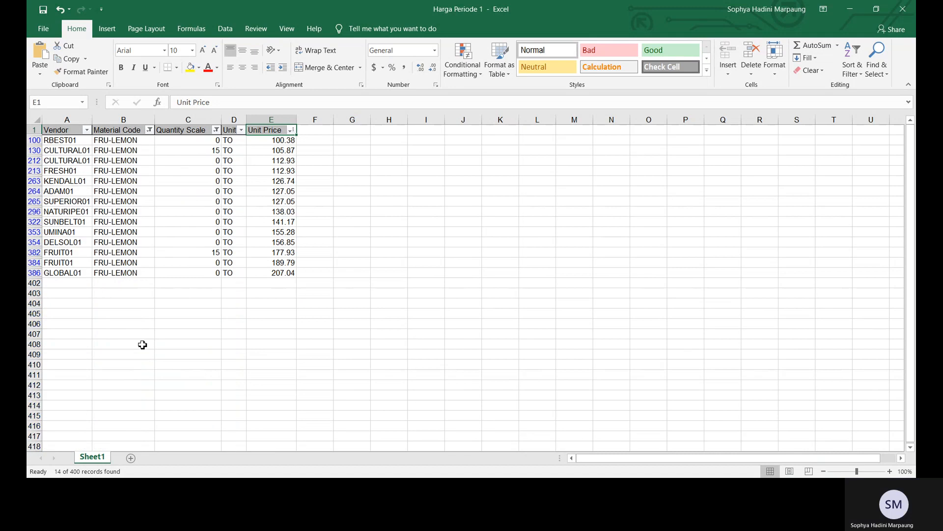
{"action": "left_click", "coordinate": [291, 130]}
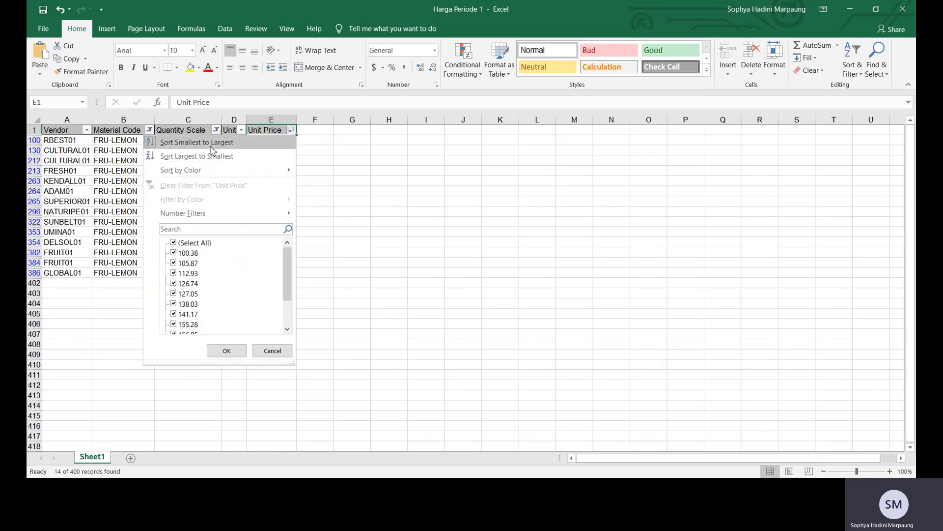
{"action": "left_click", "coordinate": [211, 147]}
{"action": "left_click", "coordinate": [450, 202]}
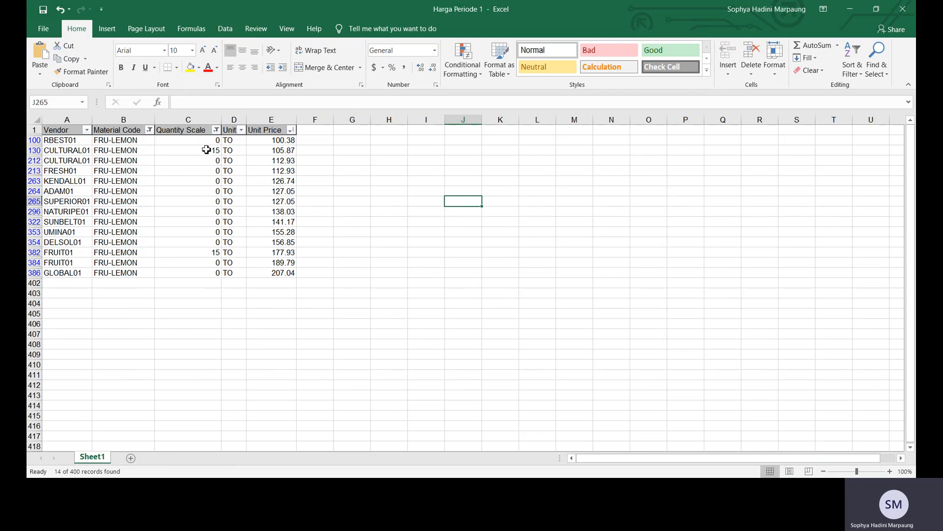
{"action": "left_click", "coordinate": [59, 140]}
{"action": "left_click", "coordinate": [116, 142]}
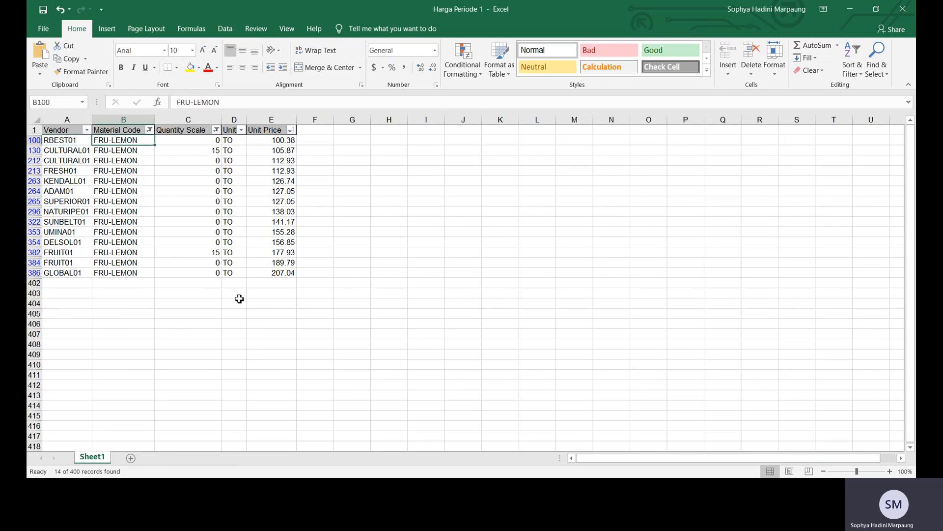
{"action": "key", "text": "alt+Tab"}
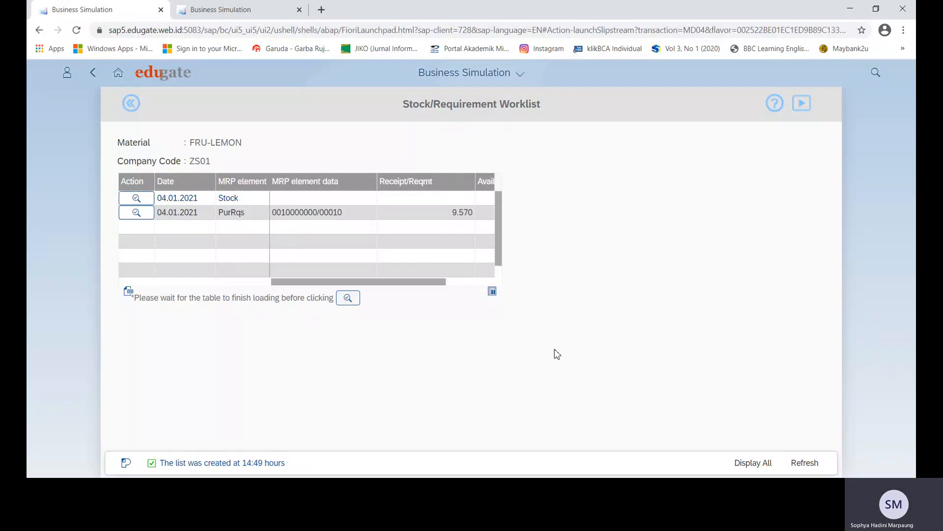
Start a purchase order from lemon requisition 10000000 with vendor RBEST - RBest Produce and load its item.
{"action": "left_click", "coordinate": [136, 213]}
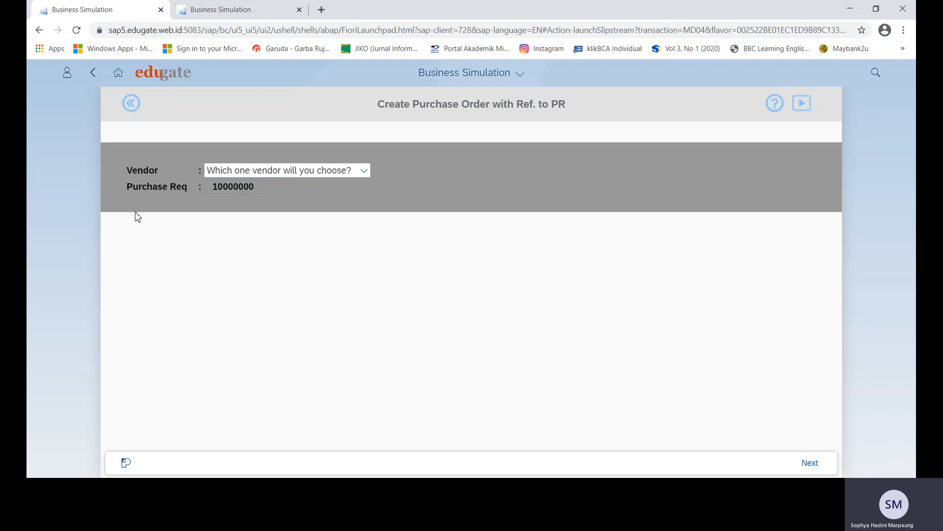
{"action": "left_click", "coordinate": [364, 170]}
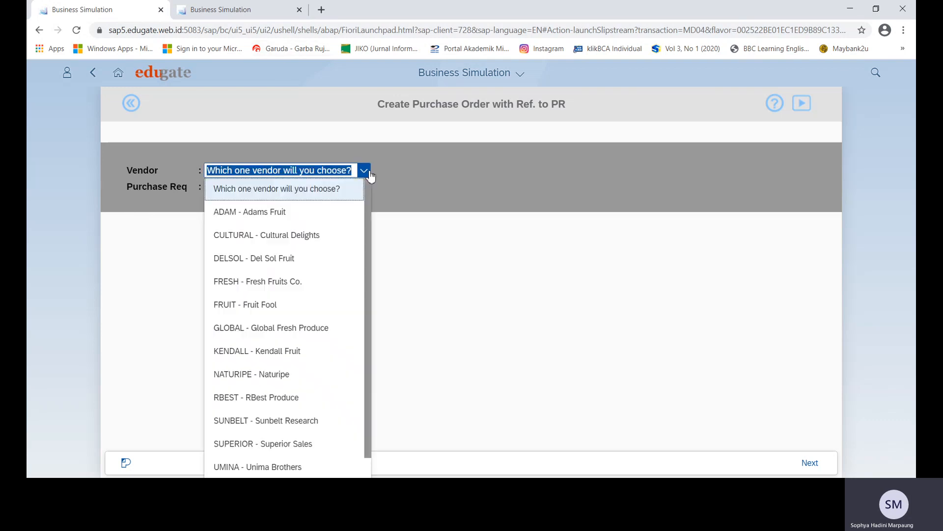
{"action": "left_click", "coordinate": [273, 398]}
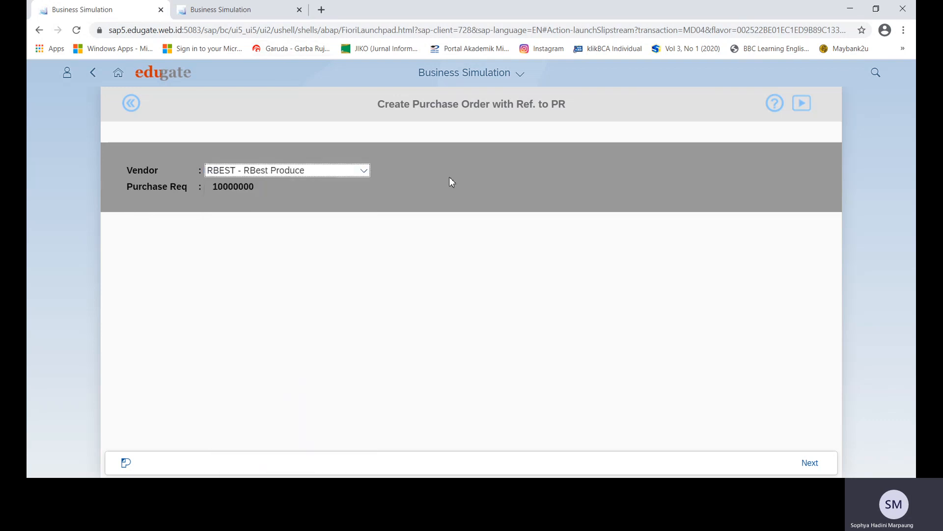
{"action": "left_click", "coordinate": [814, 463]}
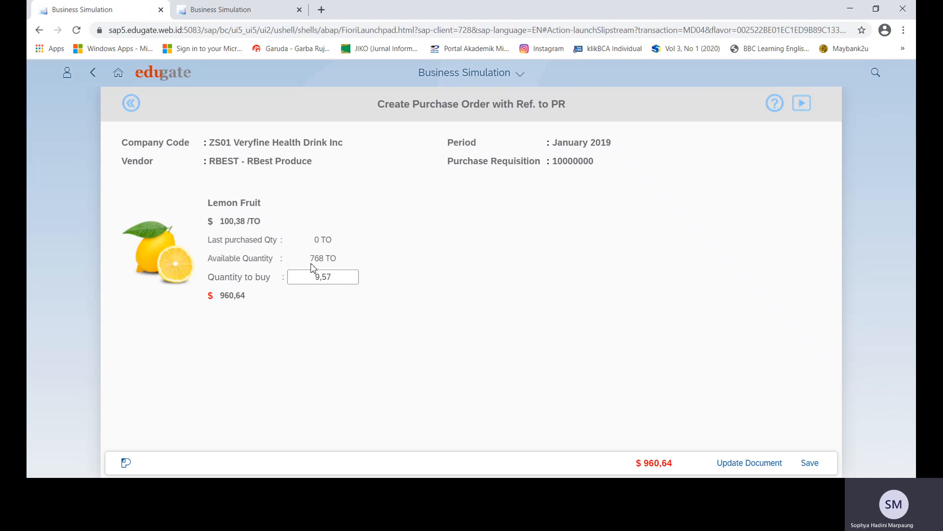
{"action": "left_click_drag", "start_coordinate": [308, 258], "coordinate": [372, 261]}
{"action": "left_click", "coordinate": [372, 261]}
{"action": "left_click_drag", "start_coordinate": [222, 221], "coordinate": [270, 224]}
{"action": "left_click", "coordinate": [190, 390]}
{"action": "left_click", "coordinate": [814, 465]}
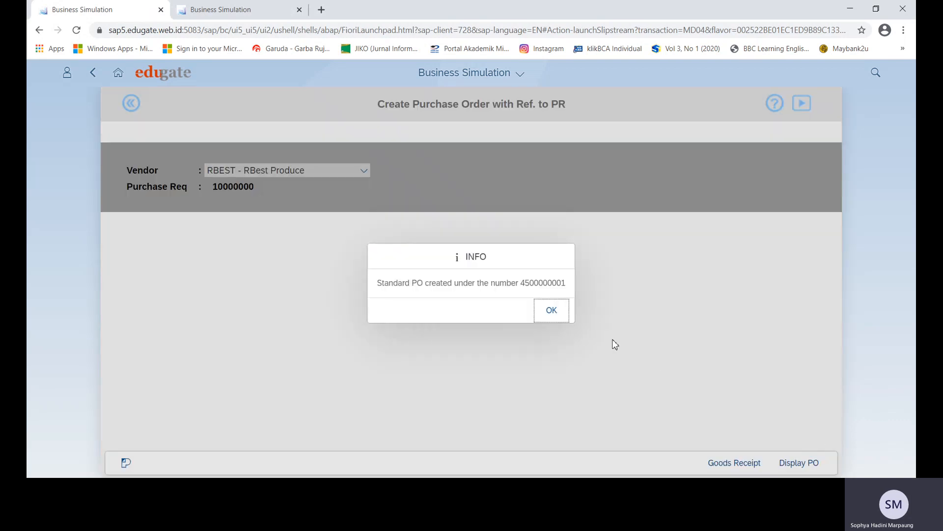
{"action": "left_click", "coordinate": [559, 315]}
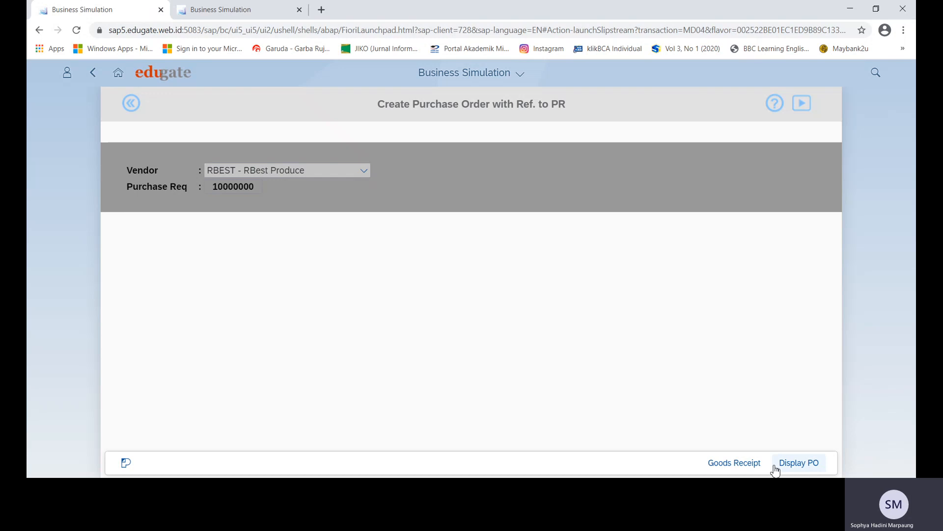
{"action": "left_click", "coordinate": [759, 469]}
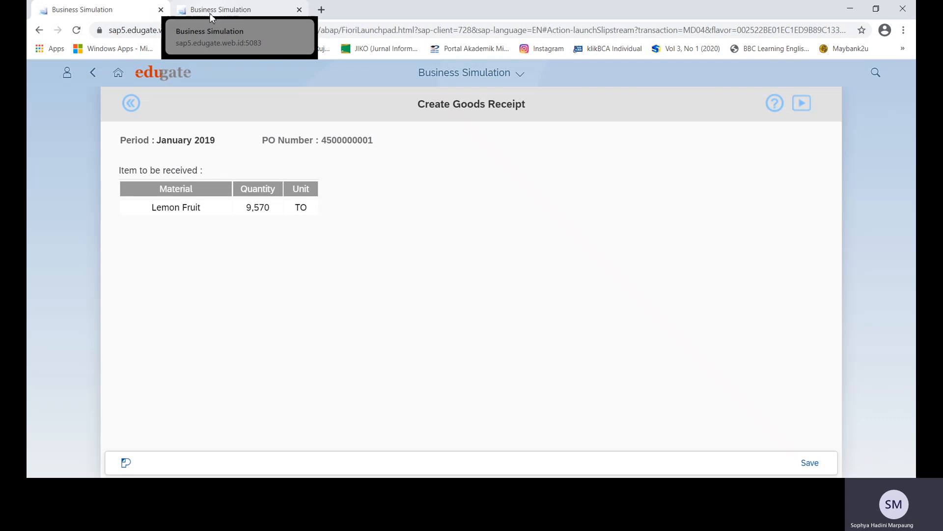
{"action": "left_click", "coordinate": [211, 12]}
{"action": "left_click", "coordinate": [118, 77]}
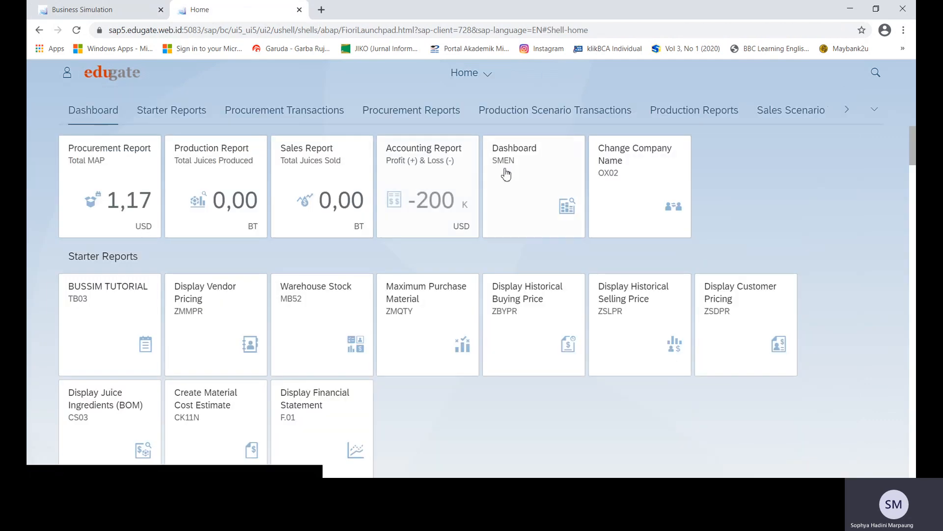
{"action": "left_click", "coordinate": [505, 173]}
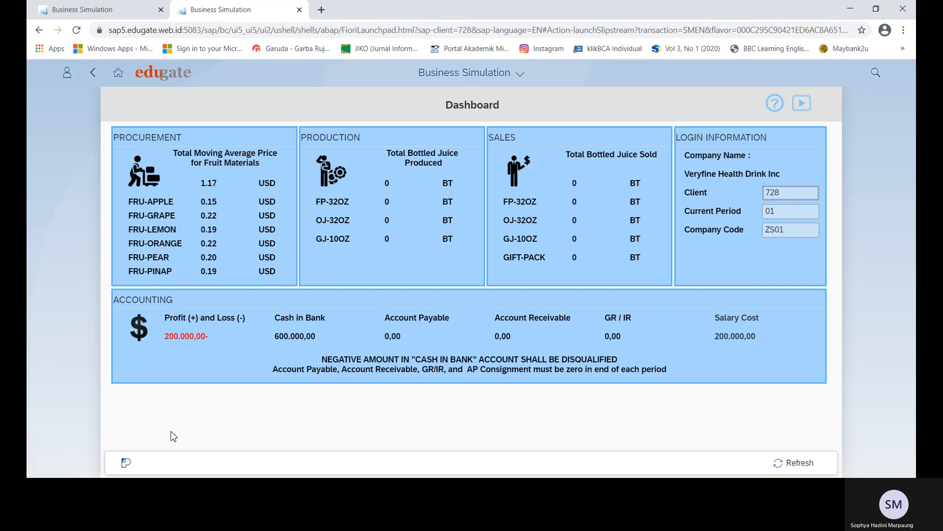
{"action": "left_click", "coordinate": [77, 31]}
{"action": "left_click", "coordinate": [76, 31]}
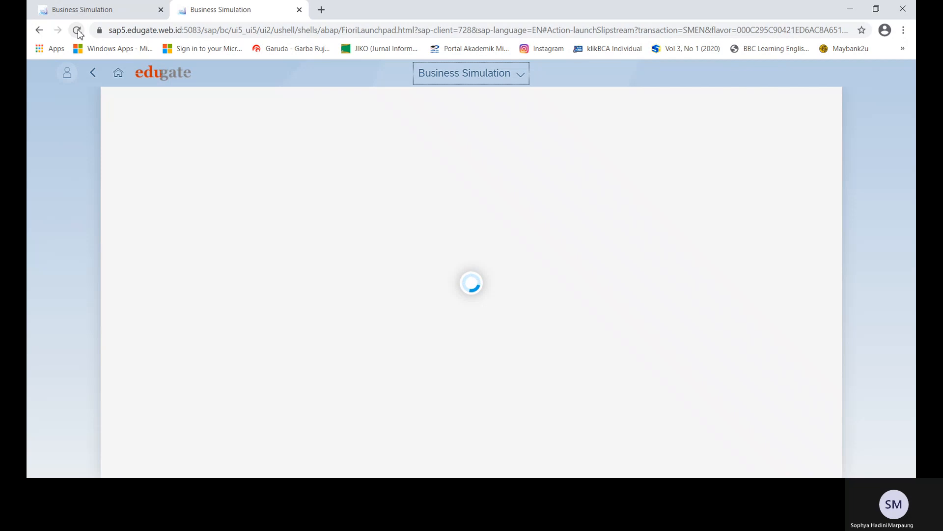
{"action": "left_click", "coordinate": [105, 9]}
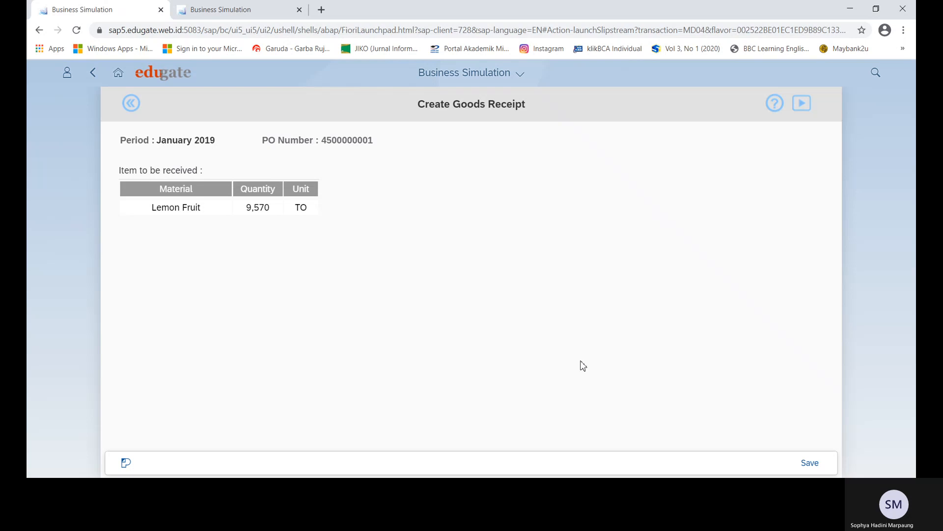
{"action": "left_click", "coordinate": [801, 465]}
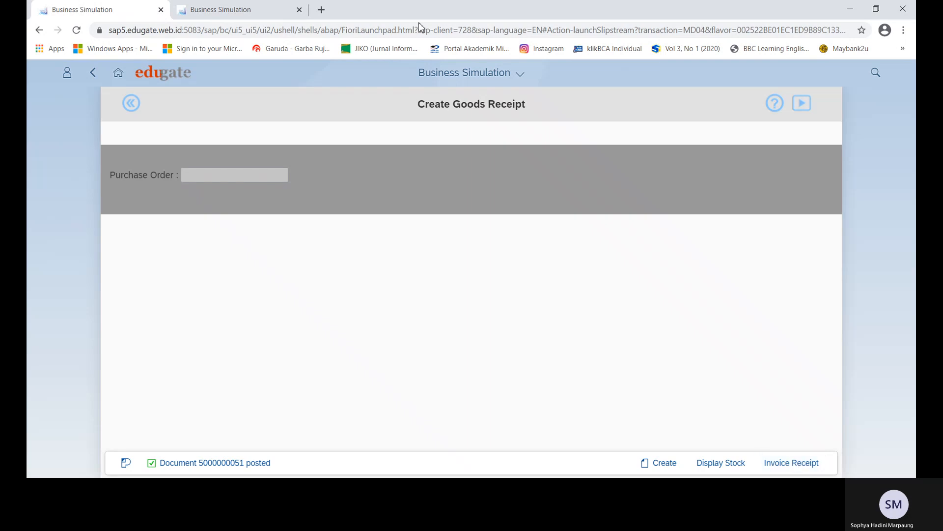
{"action": "left_click", "coordinate": [219, 16]}
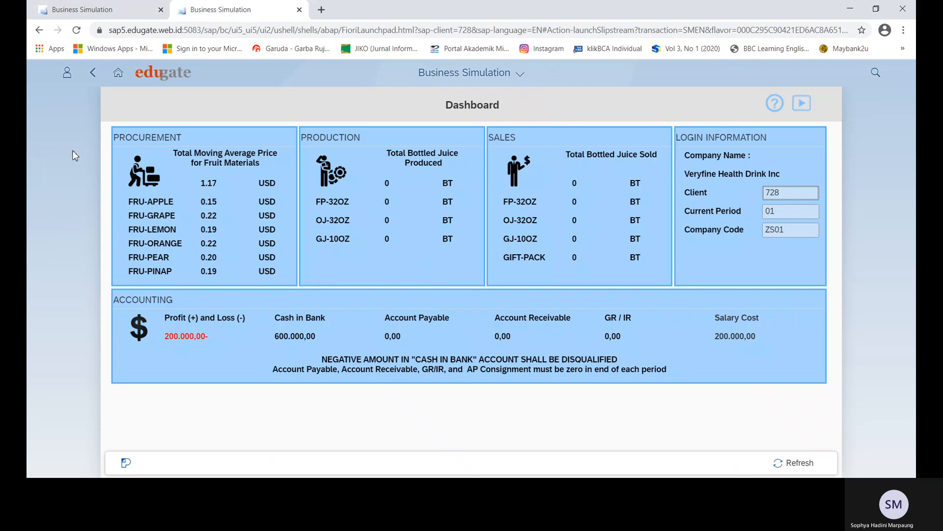
Find and open the Stock Overview - MMBE app from the launchpad search using 'STOC'.
{"action": "left_click", "coordinate": [118, 73]}
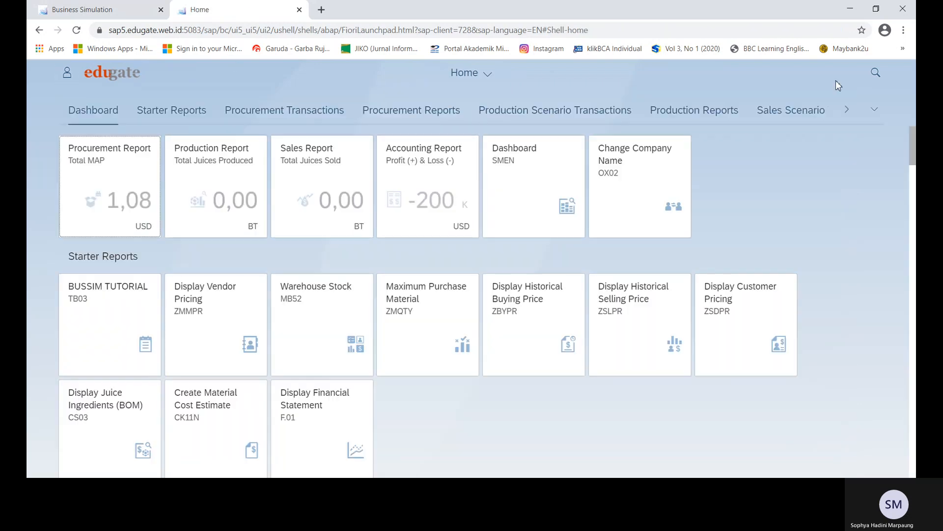
{"action": "left_click", "coordinate": [876, 72]}
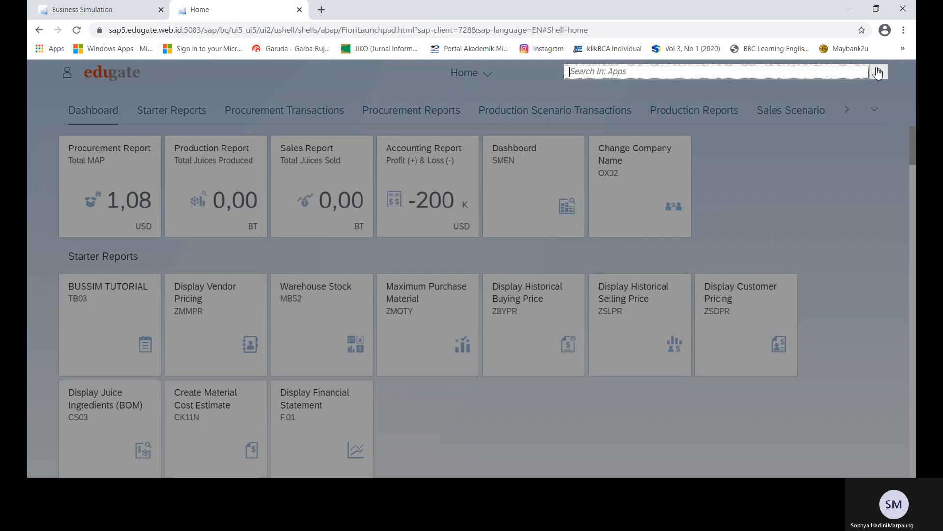
{"action": "type", "text": "STOCK"}
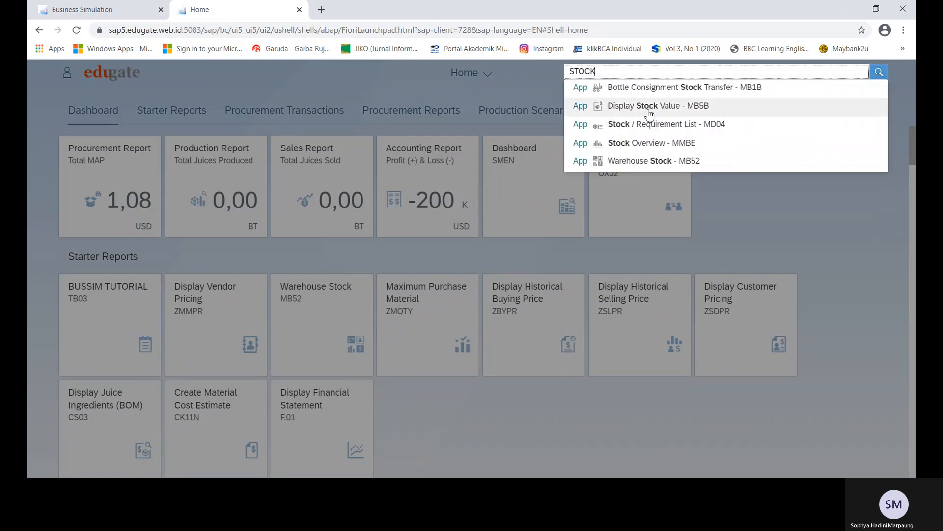
{"action": "left_click", "coordinate": [653, 145]}
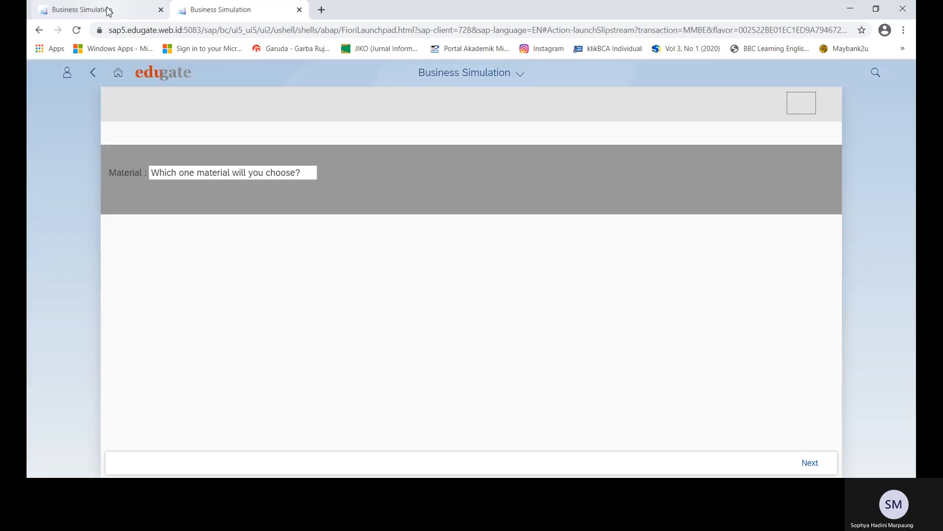
{"action": "left_click", "coordinate": [109, 10]}
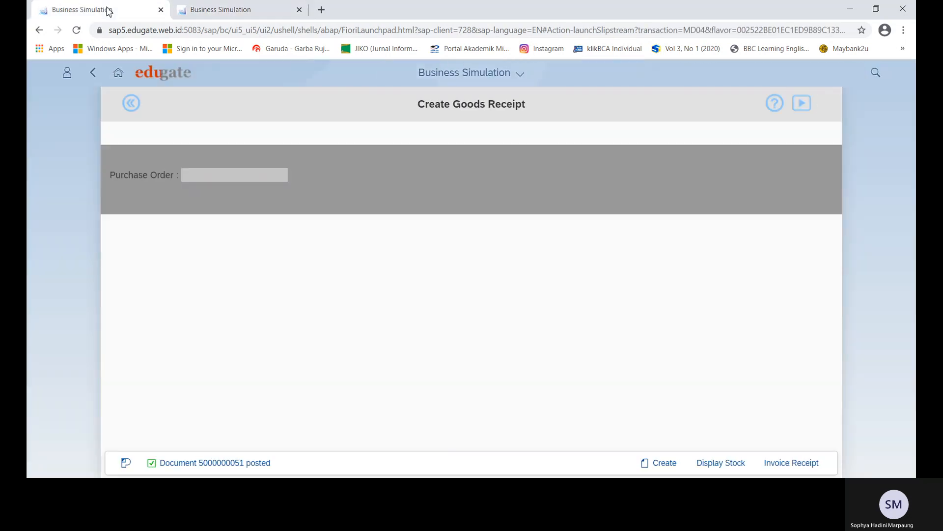
{"action": "left_click", "coordinate": [217, 10]}
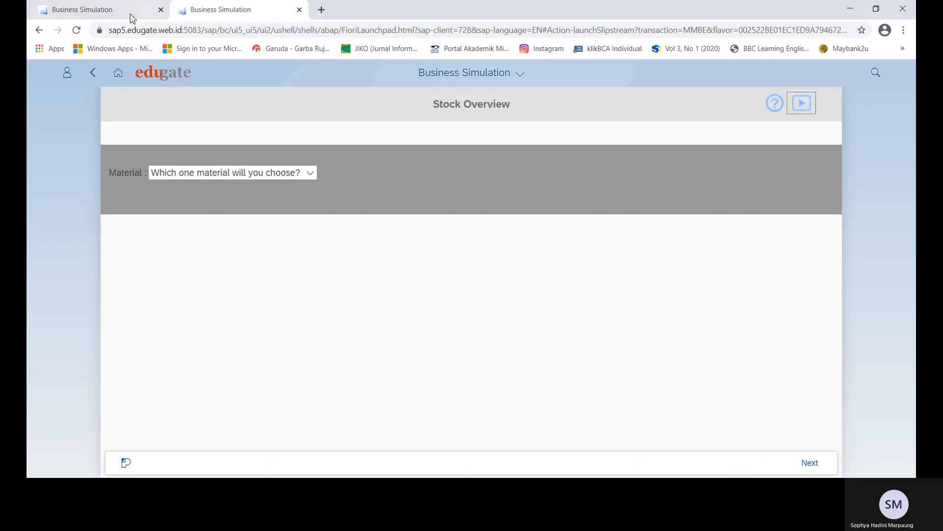
Show stock for FRU-LEMON Lemon Fruit, then return to the posted goods receipt.
{"action": "left_click", "coordinate": [311, 172]}
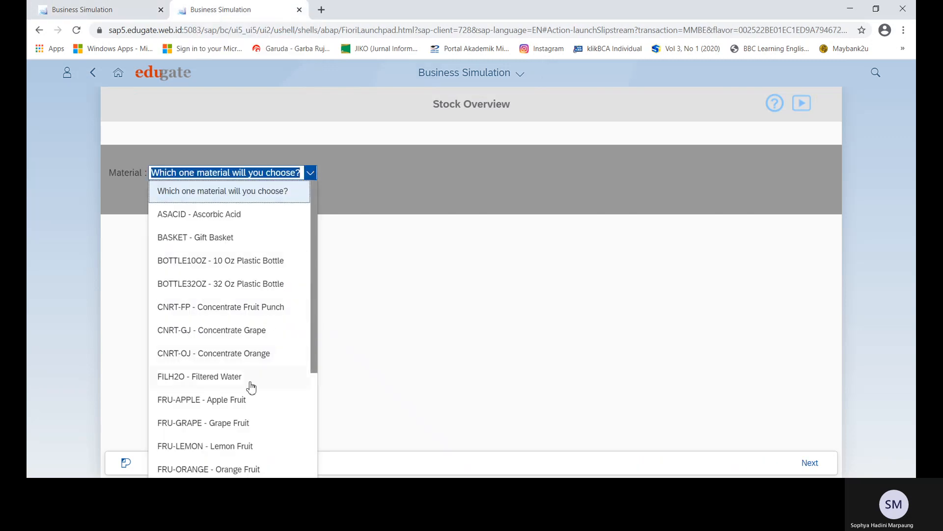
{"action": "left_click", "coordinate": [231, 445]}
{"action": "left_click", "coordinate": [811, 464]}
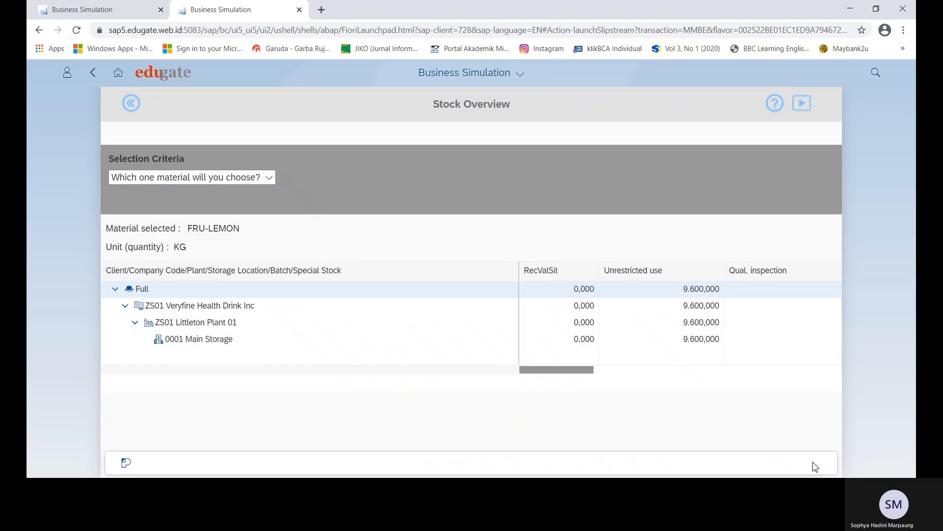
{"action": "left_click", "coordinate": [140, 16]}
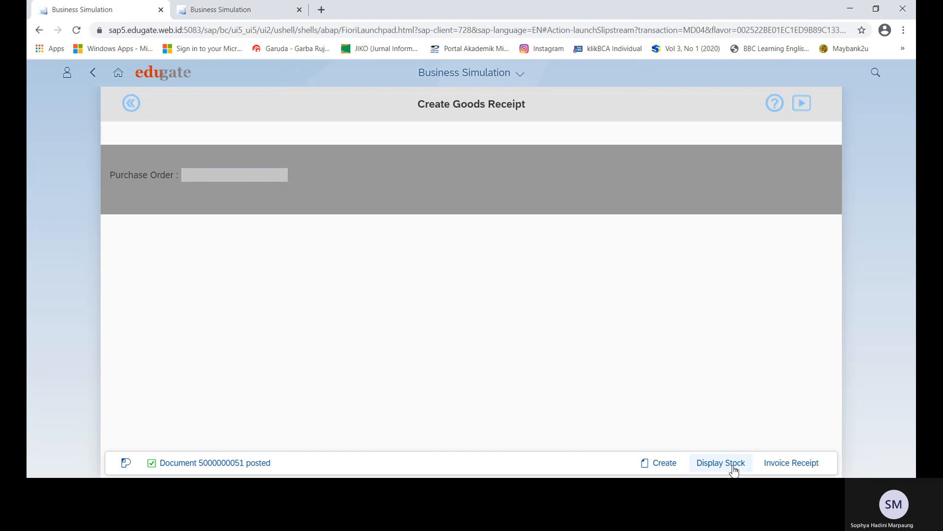
{"action": "left_click", "coordinate": [793, 466]}
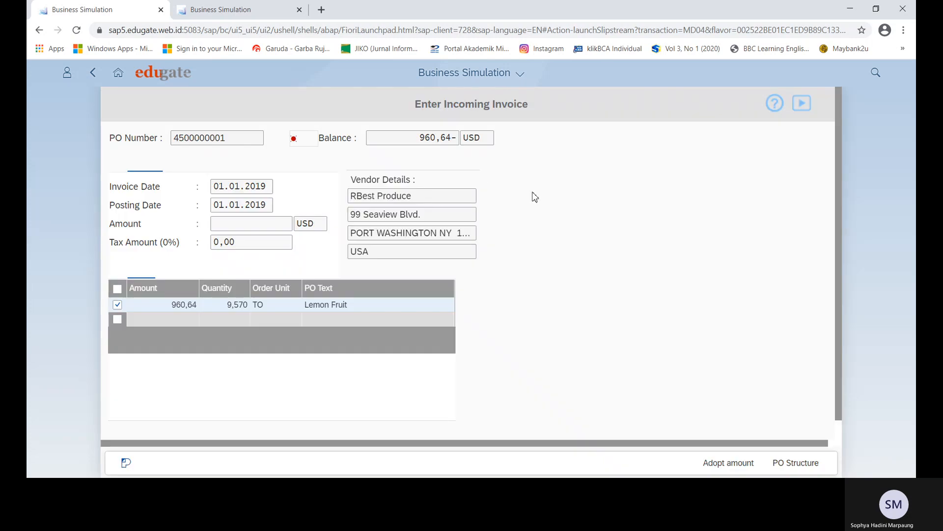
{"action": "left_click", "coordinate": [223, 10]}
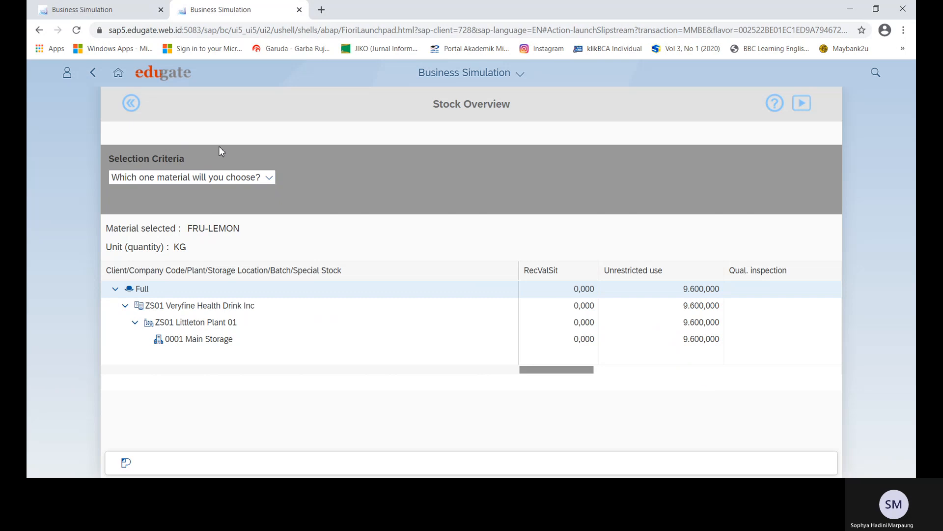
{"action": "left_click", "coordinate": [123, 77]}
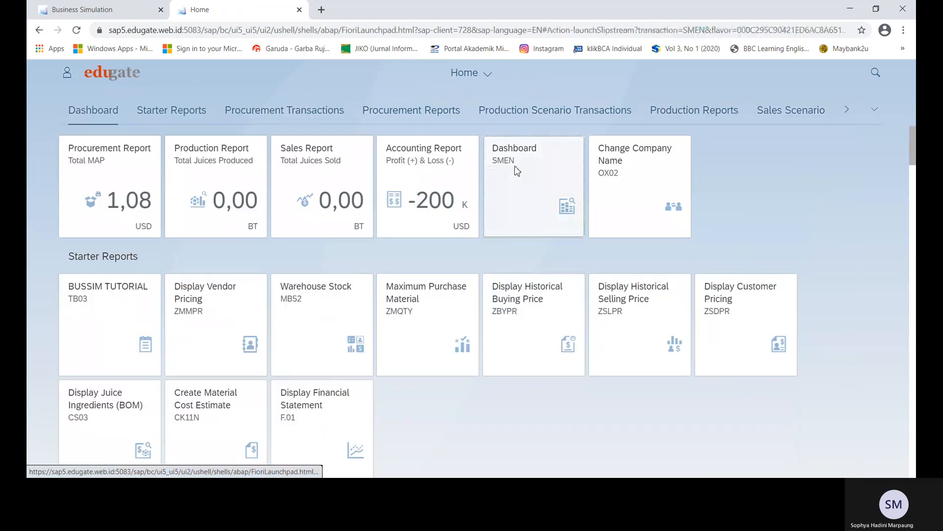
{"action": "left_click", "coordinate": [513, 168]}
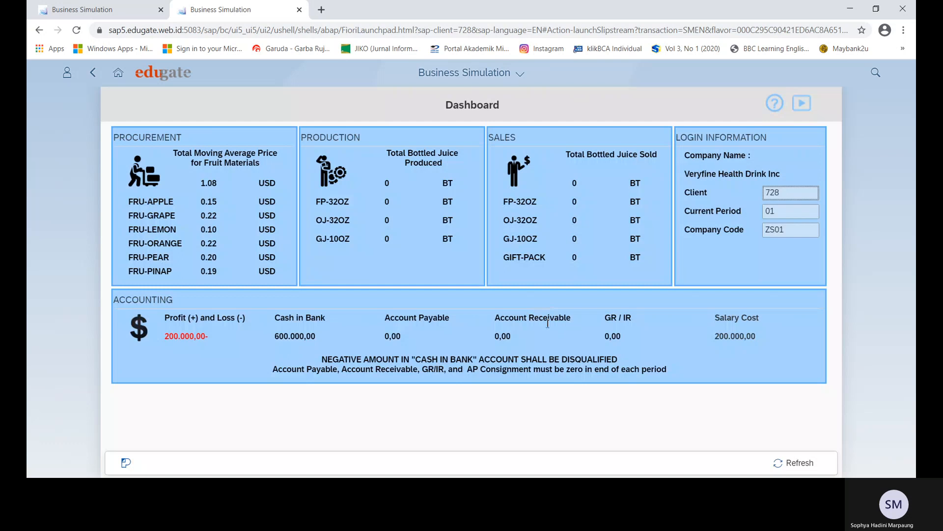
Check GR/IR and Account Payable at 0,00 and fruit total 1.08, then return to the invoice.
{"action": "double_click", "coordinate": [633, 337]}
{"action": "double_click", "coordinate": [393, 336]}
{"action": "left_click_drag", "start_coordinate": [198, 182], "coordinate": [222, 183]}
{"action": "left_click", "coordinate": [212, 185]}
{"action": "left_click", "coordinate": [225, 181]}
{"action": "left_click", "coordinate": [69, 13]}
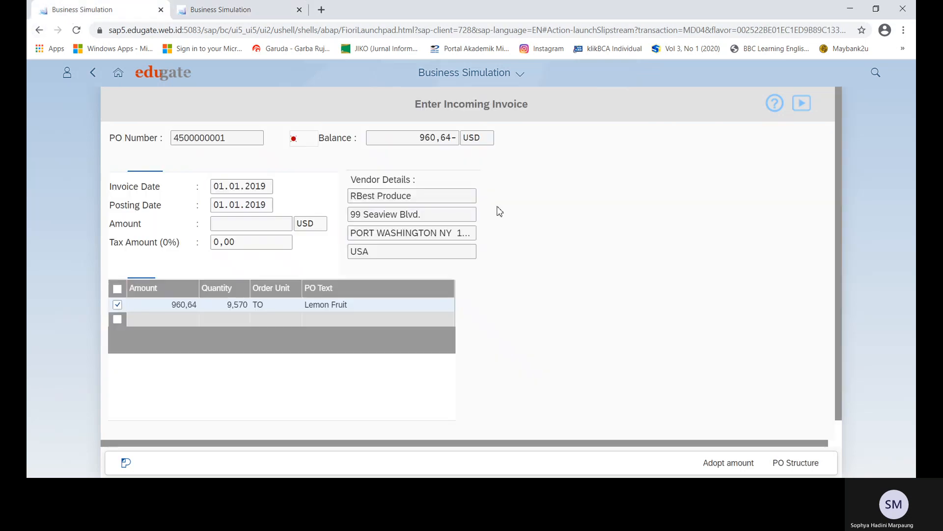
{"action": "left_click", "coordinate": [727, 470]}
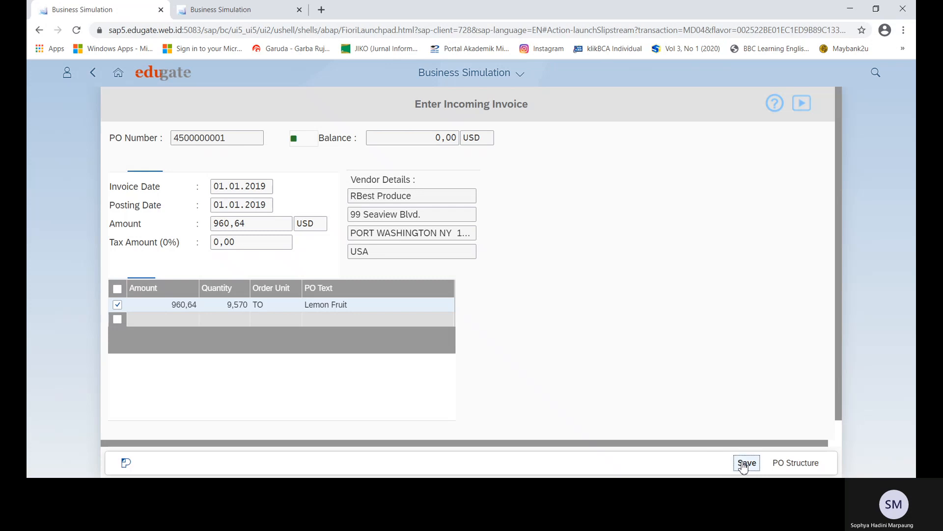
{"action": "left_click", "coordinate": [744, 464]}
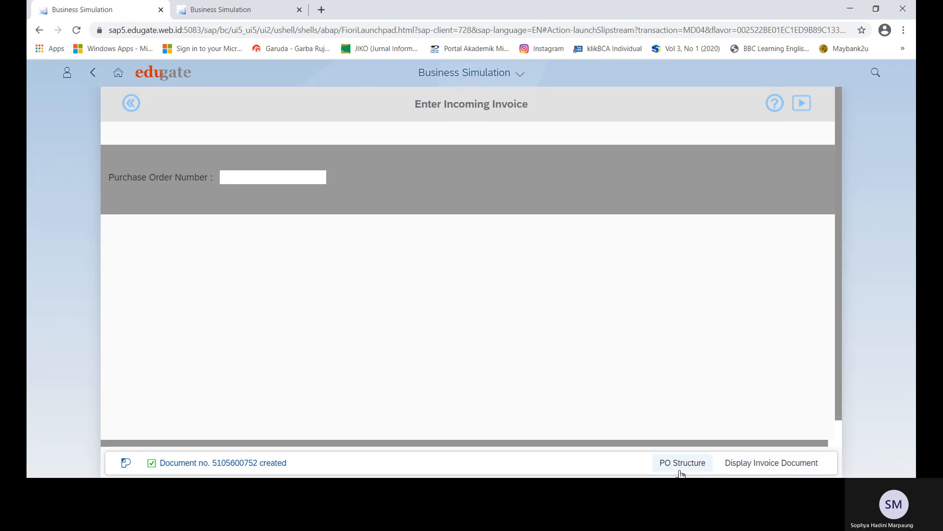
{"action": "left_click", "coordinate": [758, 465]}
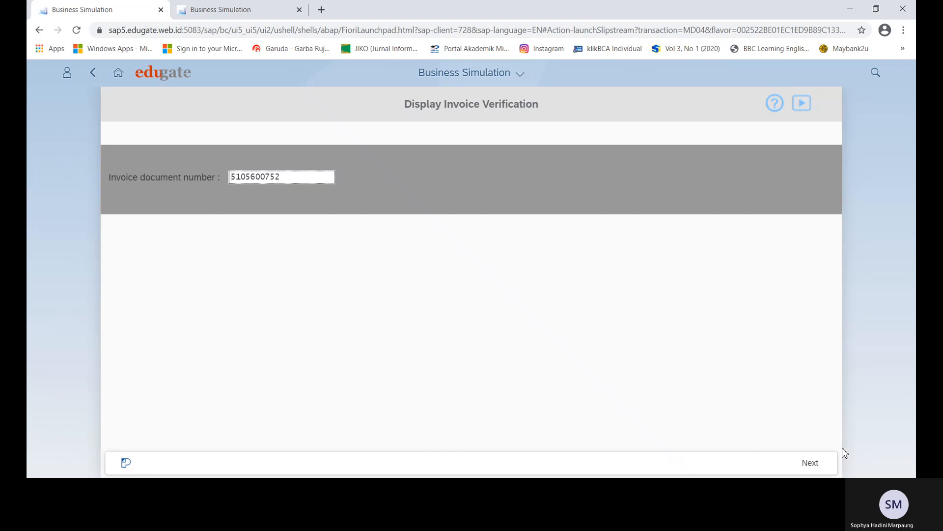
View the invoice document details, then show the Dashboard with Cash in Bank 600.000,00.
{"action": "left_click", "coordinate": [808, 467]}
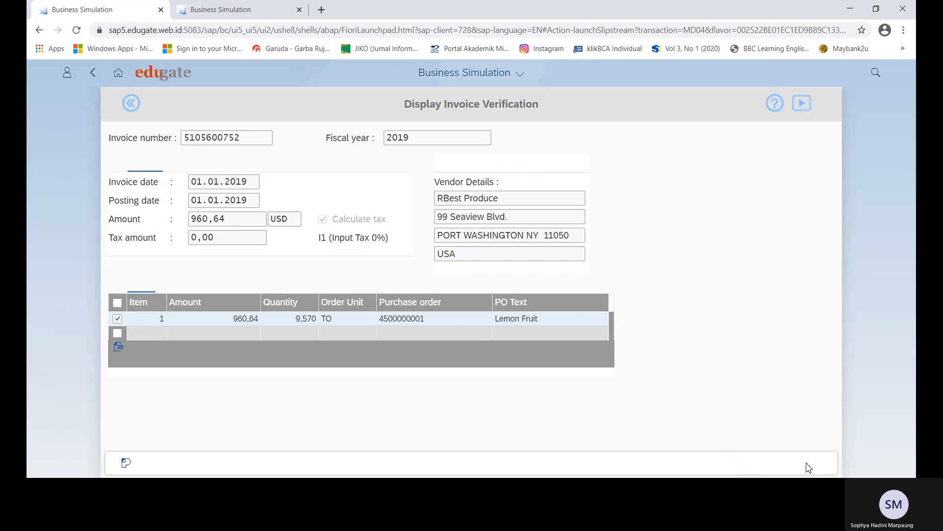
{"action": "left_click", "coordinate": [133, 488]}
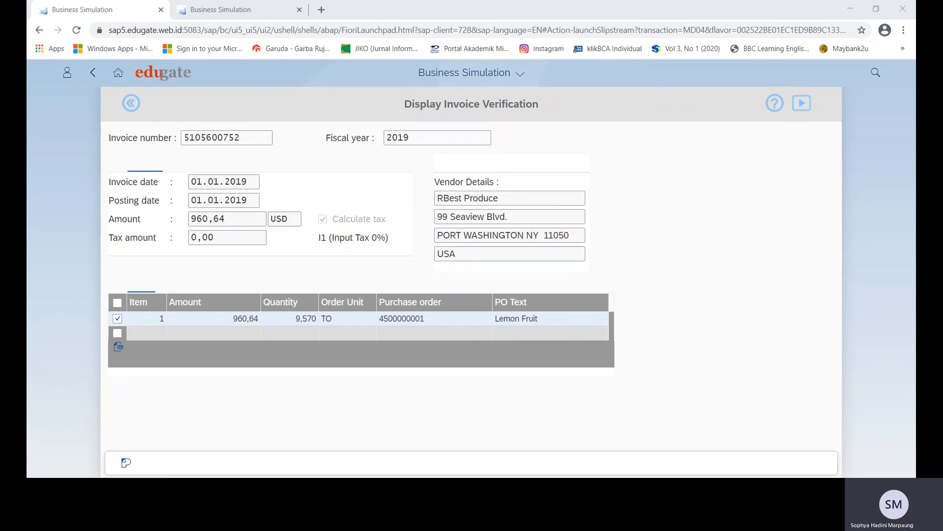
{"action": "left_click", "coordinate": [239, 383]}
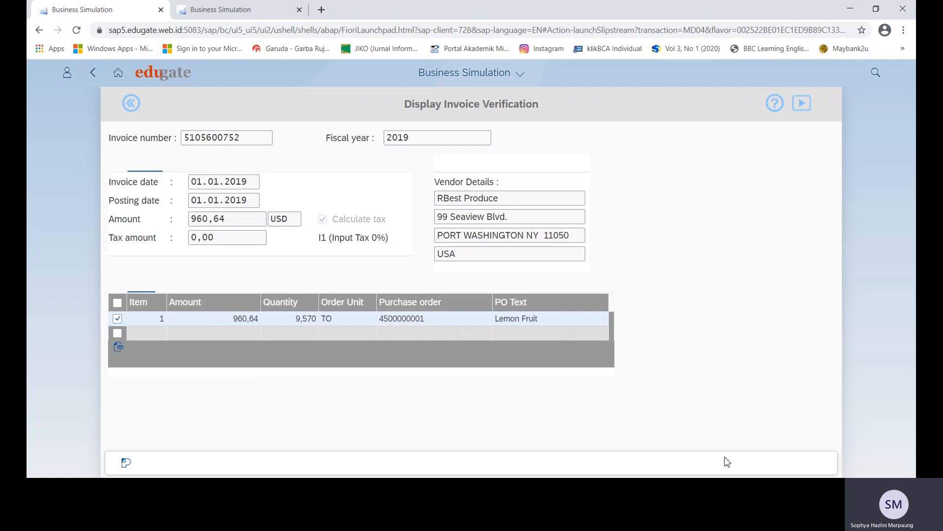
{"action": "left_click", "coordinate": [220, 12]}
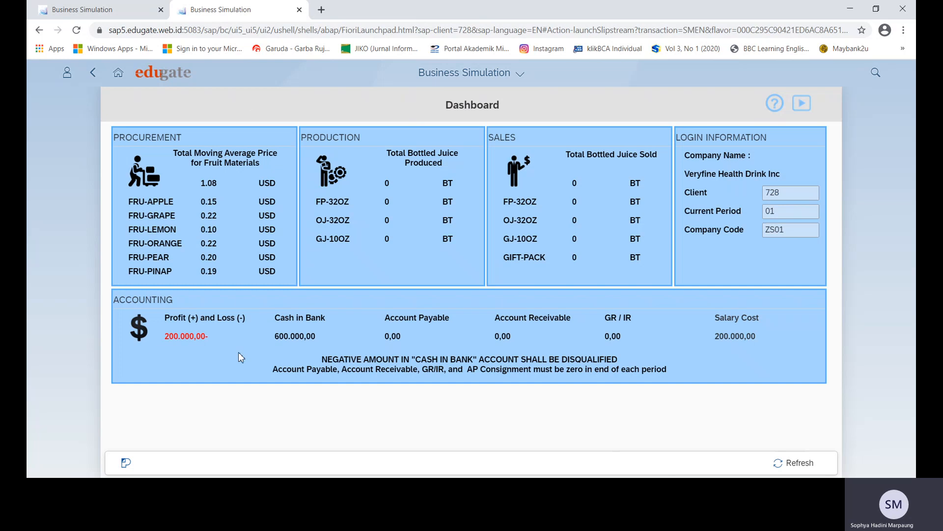
Reload the launchpad home and reopen the Dashboard in a new tab, closing the old home tab.
{"action": "left_click", "coordinate": [118, 74]}
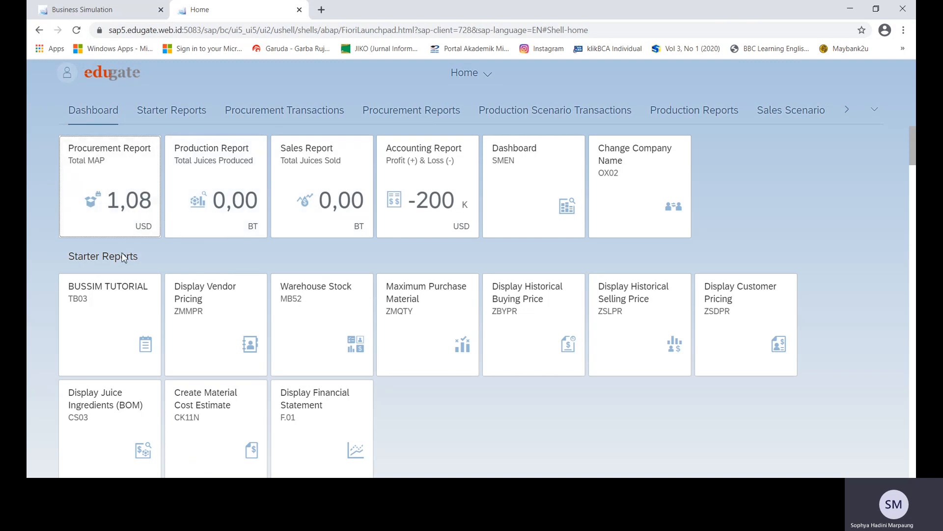
{"action": "left_click", "coordinate": [76, 30]}
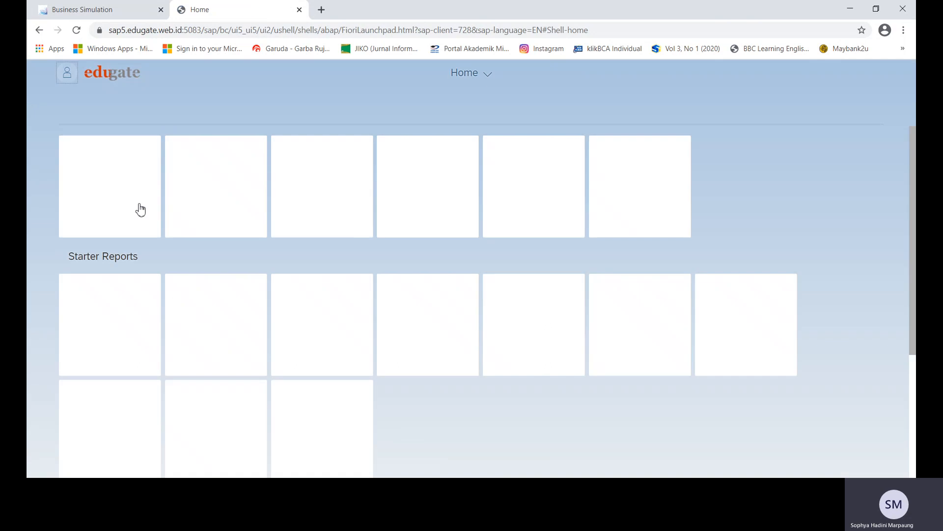
{"action": "right_click", "coordinate": [522, 188]}
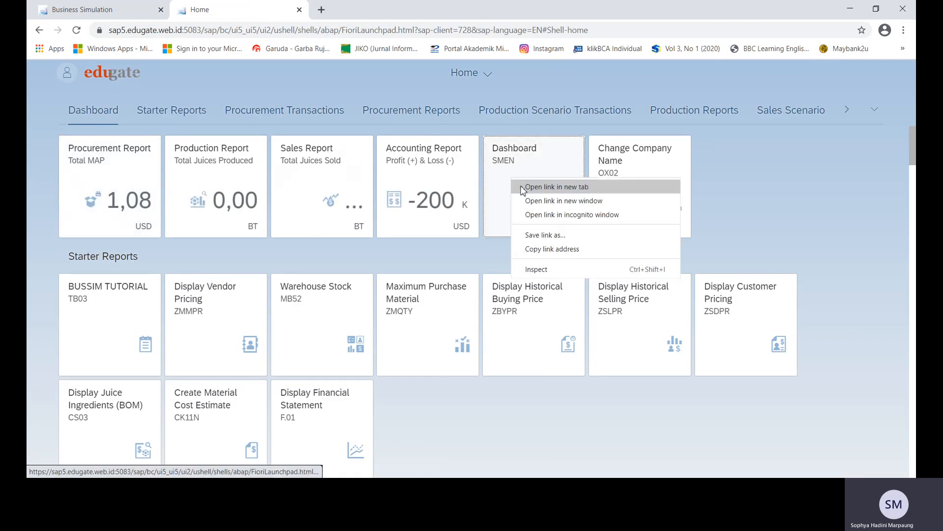
{"action": "left_click", "coordinate": [522, 187]}
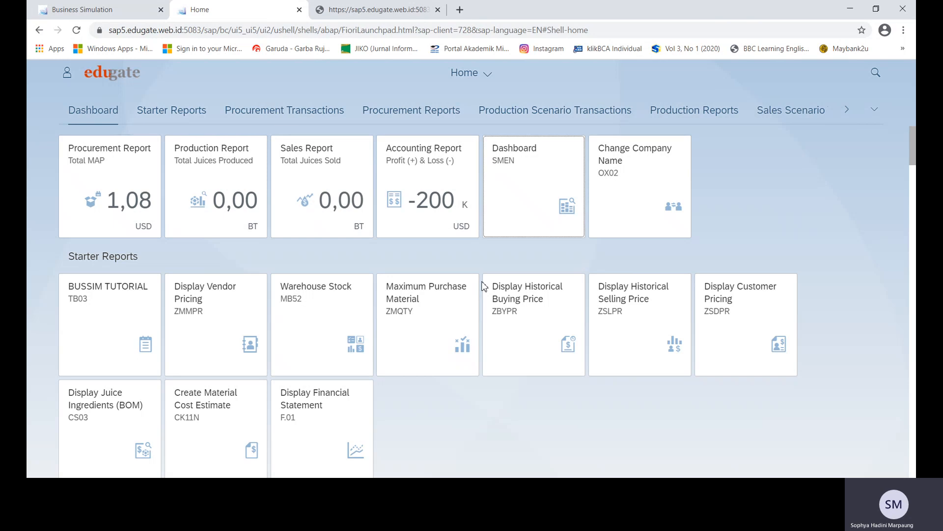
{"action": "left_click", "coordinate": [377, 12]}
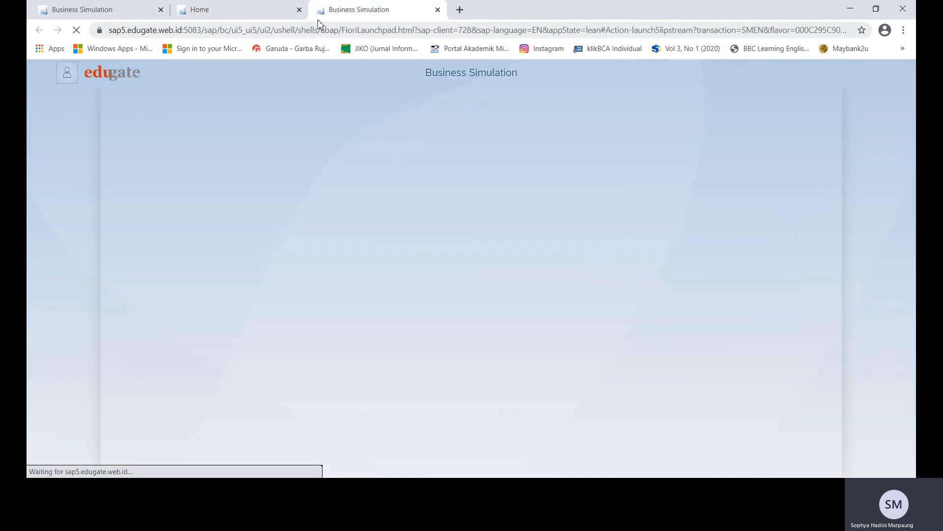
{"action": "left_click", "coordinate": [299, 9]}
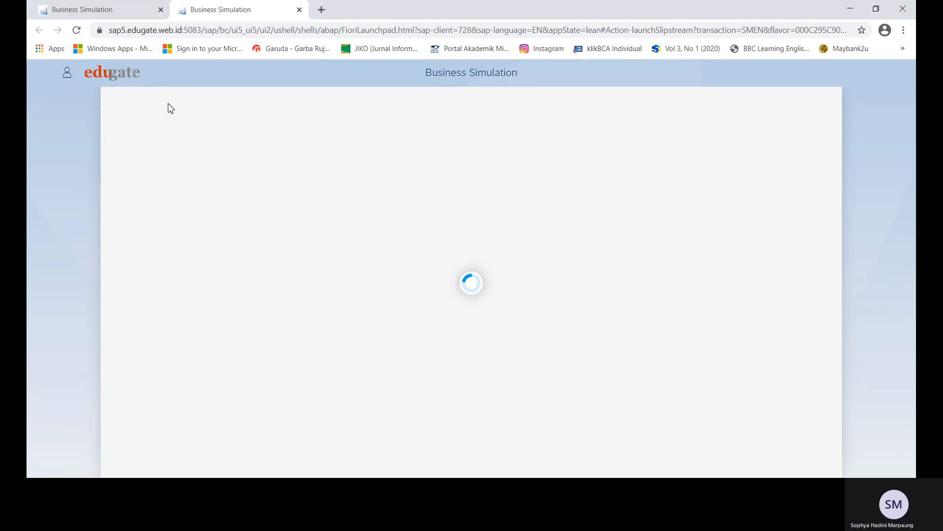
{"action": "left_click", "coordinate": [91, 16]}
{"action": "left_click", "coordinate": [213, 13]}
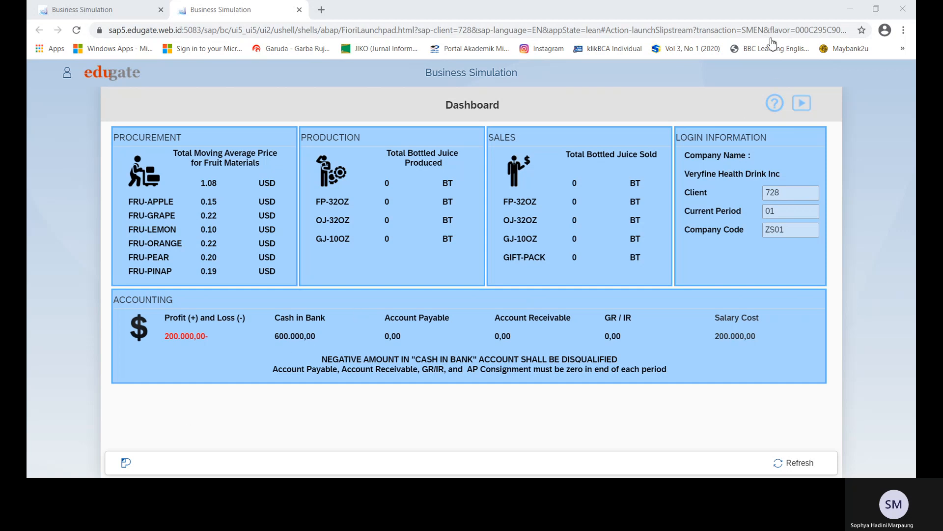
{"action": "left_click", "coordinate": [187, 490]}
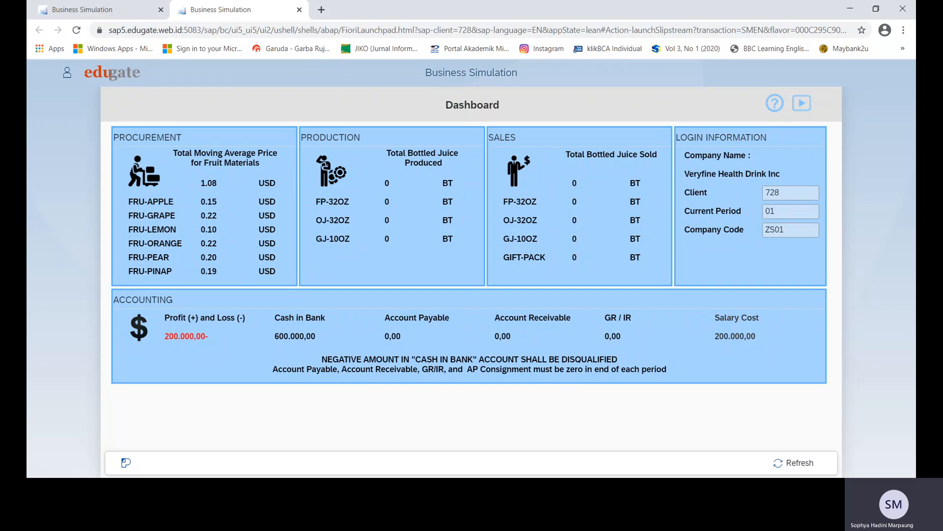
{"action": "left_click", "coordinate": [118, 13]}
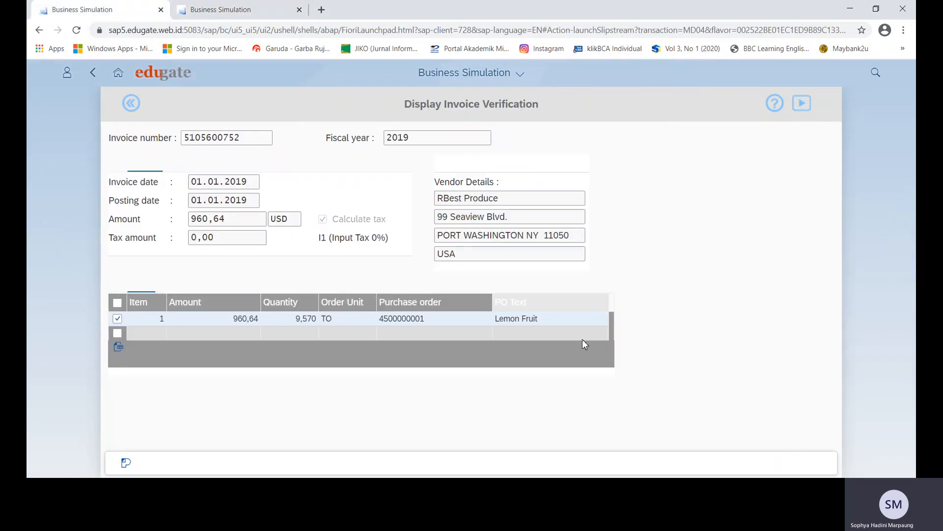
From Home, search MD04 and load the Stock / Requirement worklist for material type Raw Materials.
{"action": "left_click", "coordinate": [118, 72]}
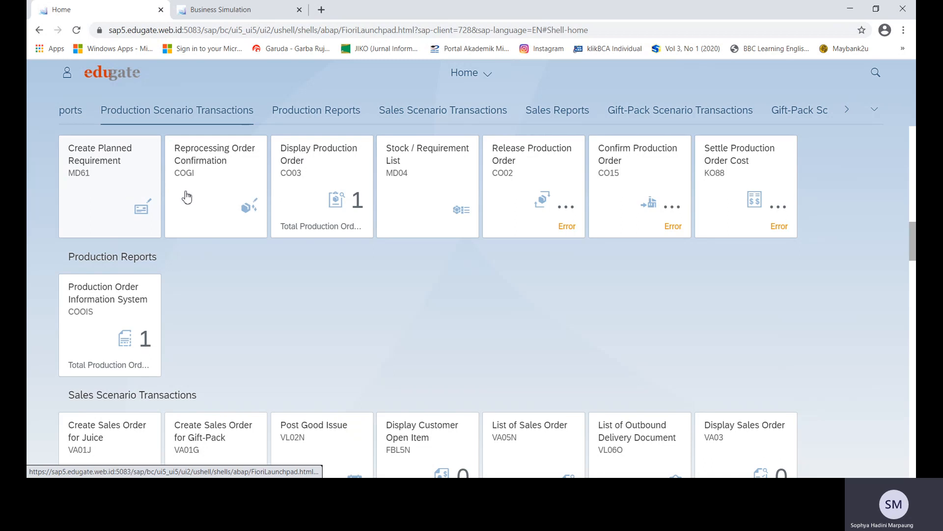
{"action": "left_click", "coordinate": [873, 74]}
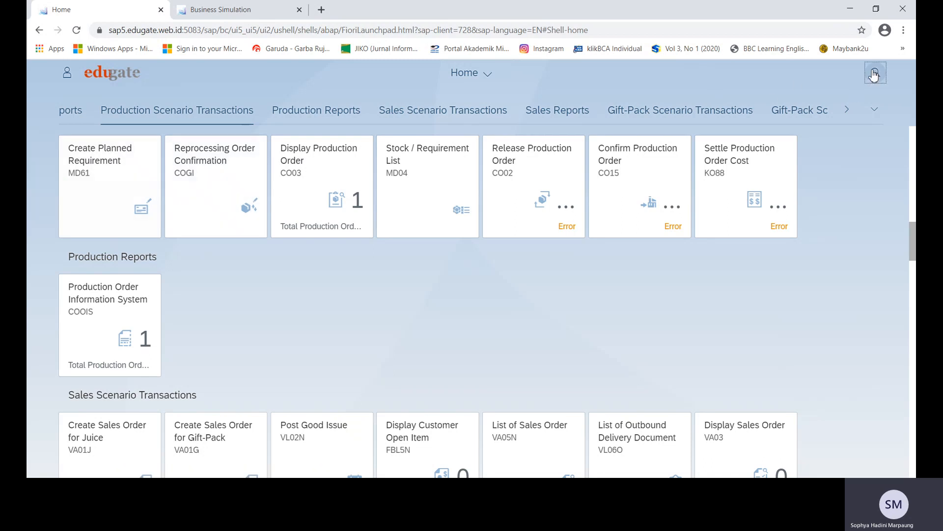
{"action": "type", "text": "MD04"}
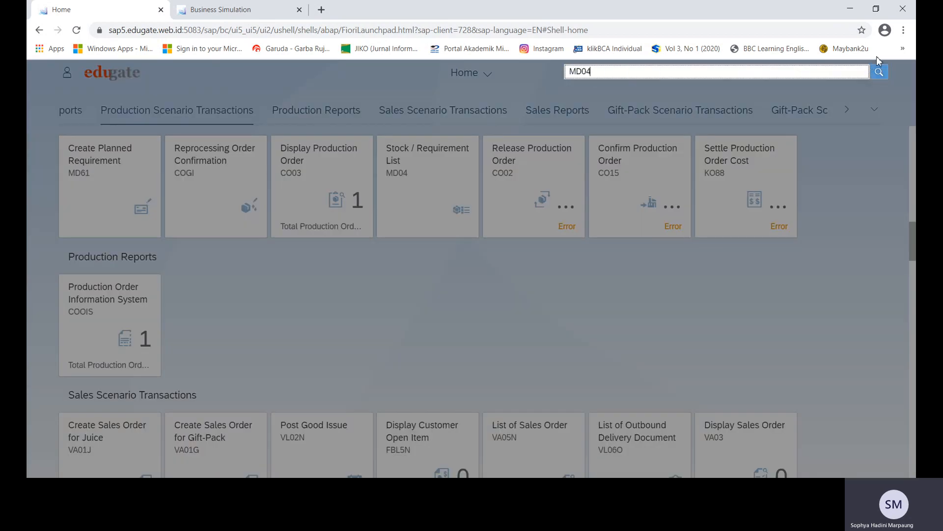
{"action": "left_click", "coordinate": [641, 88]}
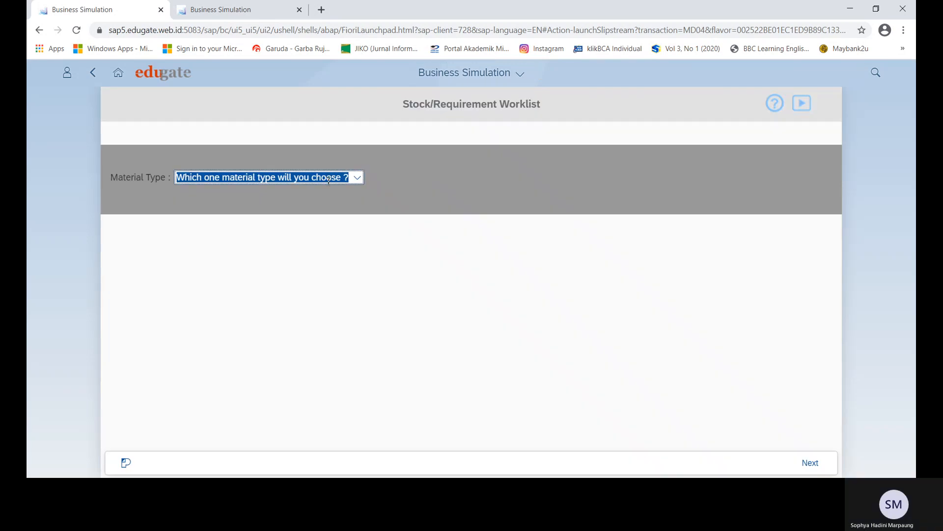
{"action": "left_click", "coordinate": [356, 179]}
{"action": "left_click", "coordinate": [257, 219]}
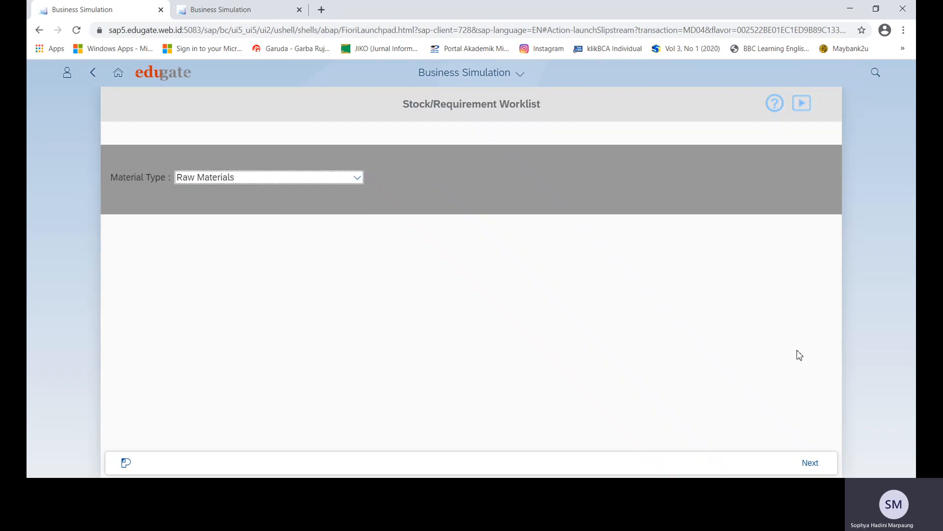
{"action": "left_click", "coordinate": [809, 460]}
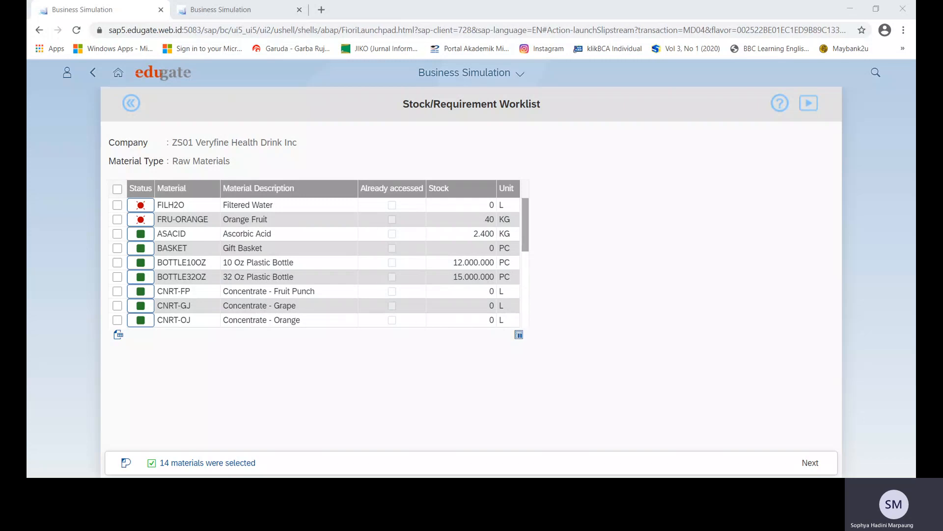
Show Filtered Water (FILH2O) stock/requirements and create a PO from its 24.000 requisition.
{"action": "left_click", "coordinate": [115, 206]}
{"action": "left_click", "coordinate": [811, 463]}
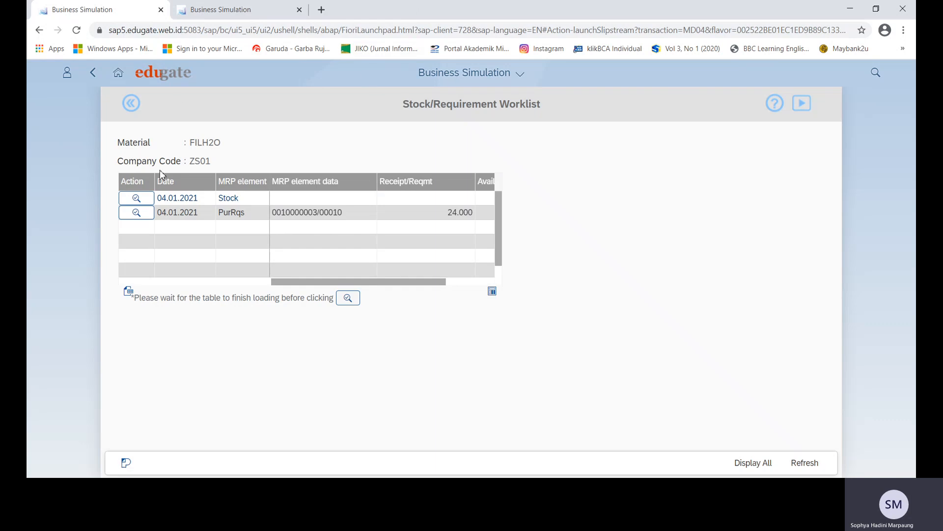
{"action": "left_click", "coordinate": [131, 104]}
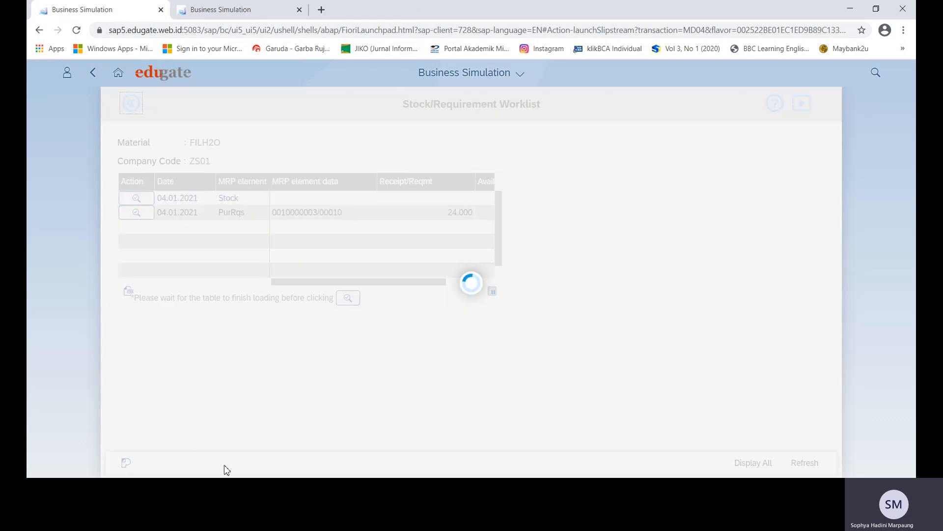
{"action": "left_click", "coordinate": [227, 487]}
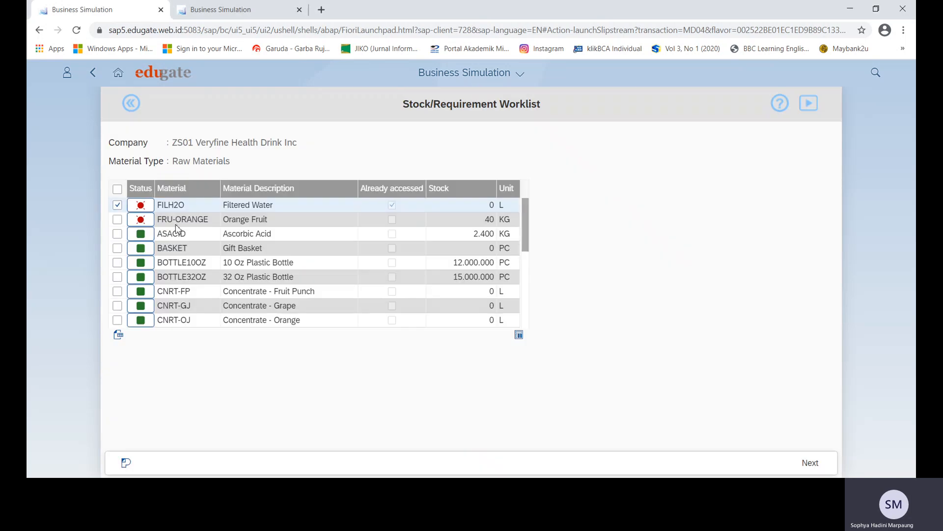
{"action": "left_click", "coordinate": [810, 462]}
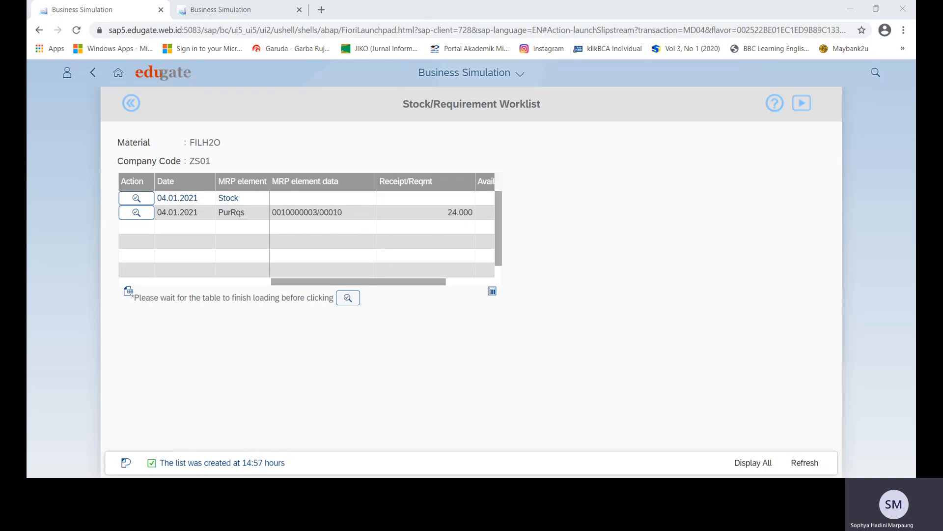
{"action": "left_click", "coordinate": [132, 212]}
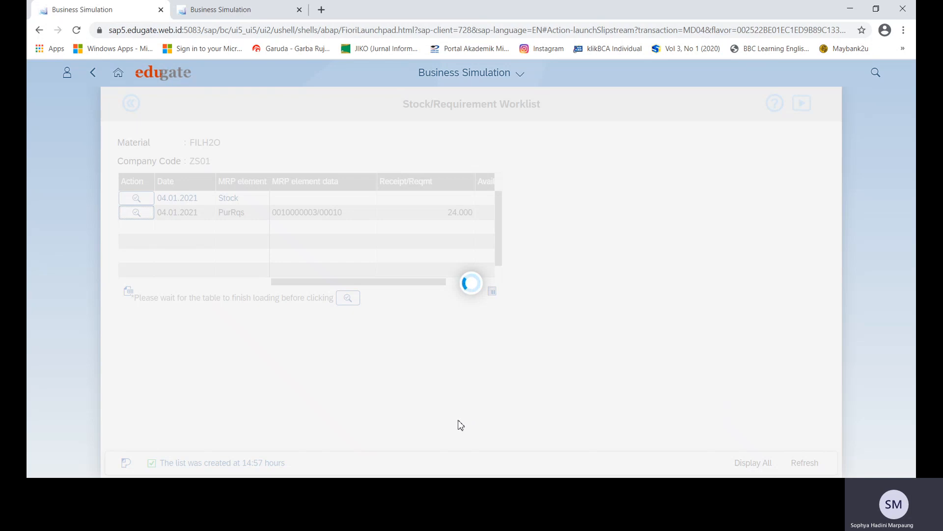
{"action": "left_click", "coordinate": [305, 278]}
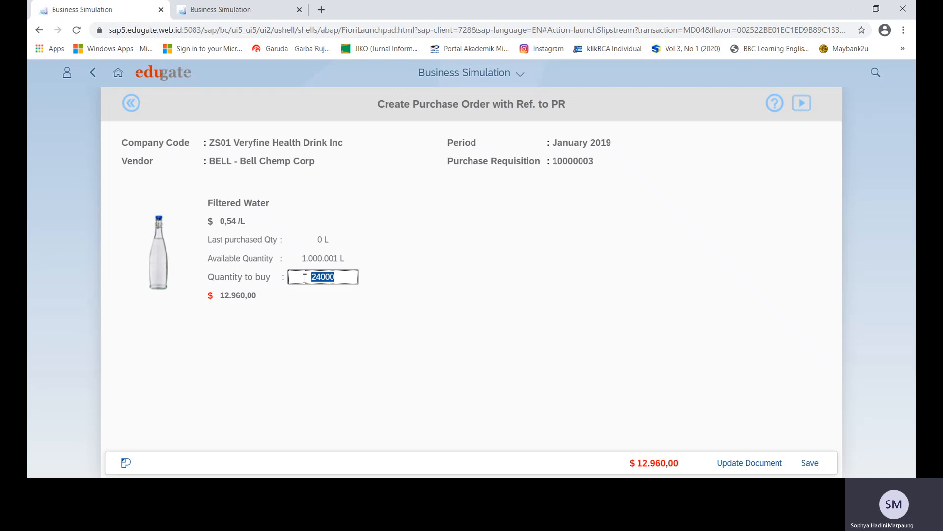
{"action": "left_click", "coordinate": [437, 253]}
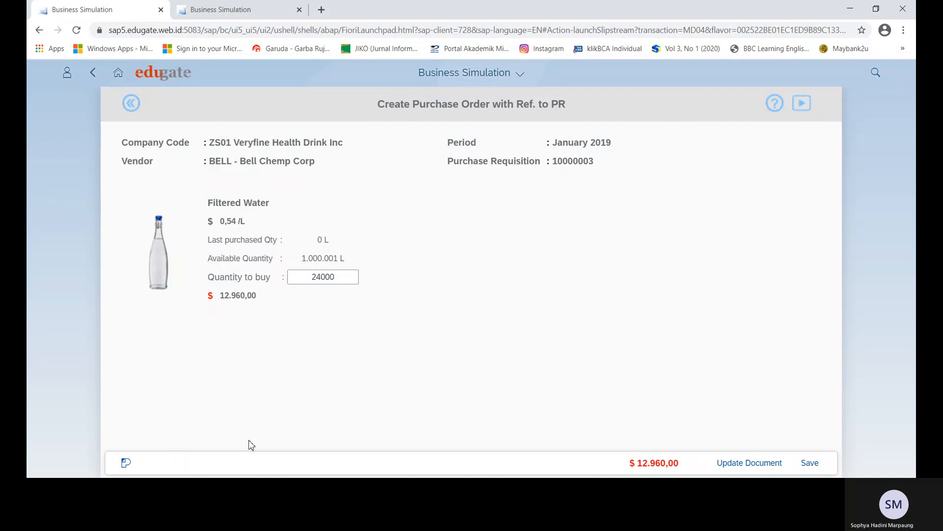
{"action": "left_click", "coordinate": [808, 464]}
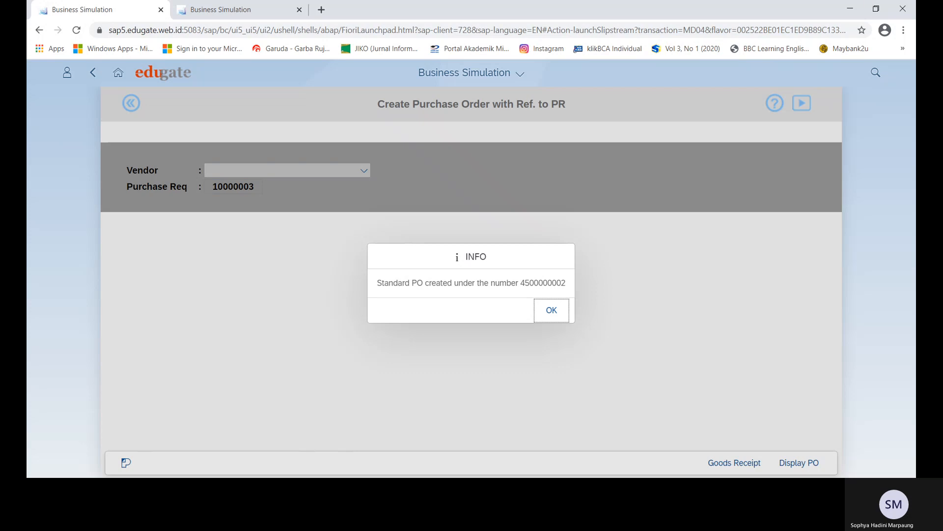
{"action": "key", "text": "alt+Tab"}
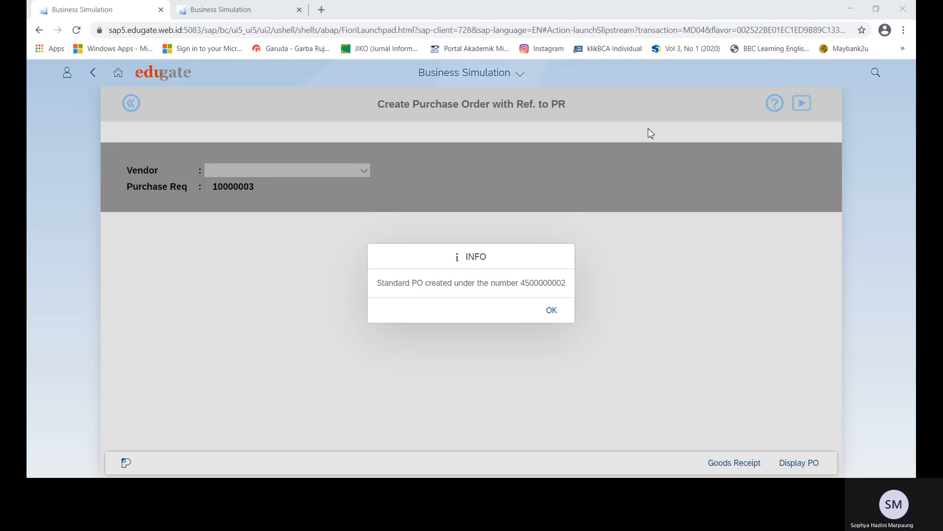
{"action": "key", "text": "alt+Tab"}
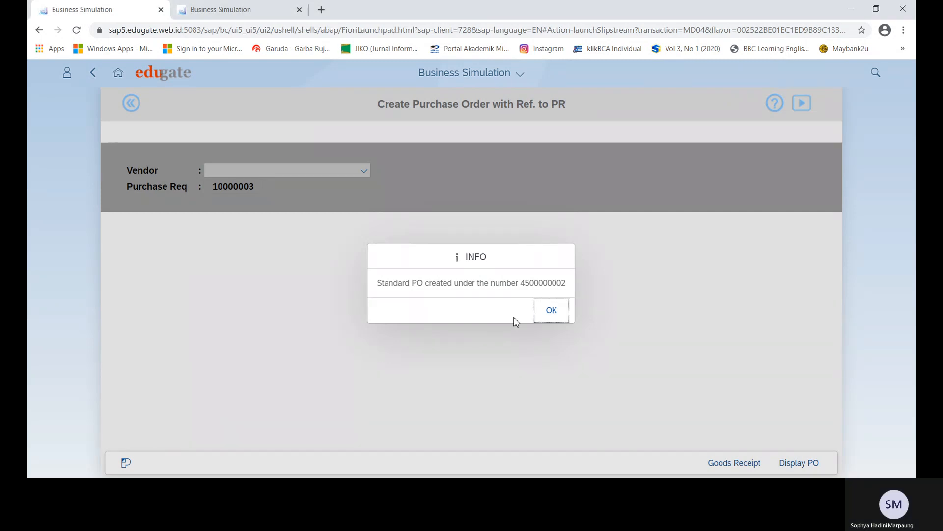
{"action": "left_click", "coordinate": [549, 310]}
{"action": "left_click", "coordinate": [752, 468]}
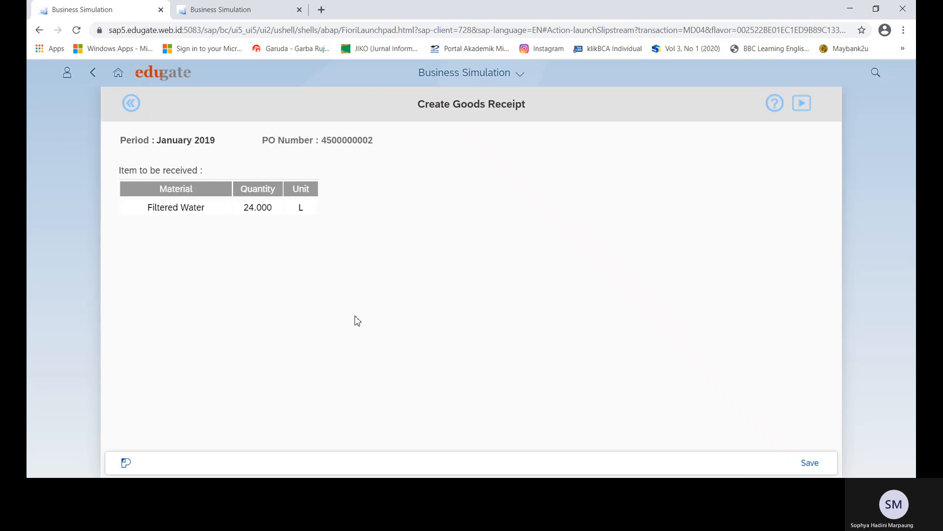
{"action": "key", "text": "alt+Tab"}
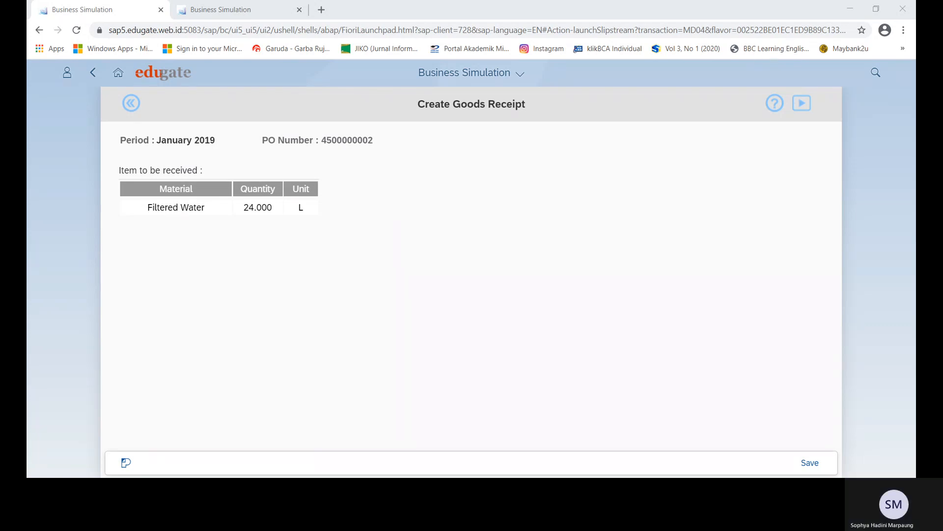
{"action": "left_click", "coordinate": [811, 462]}
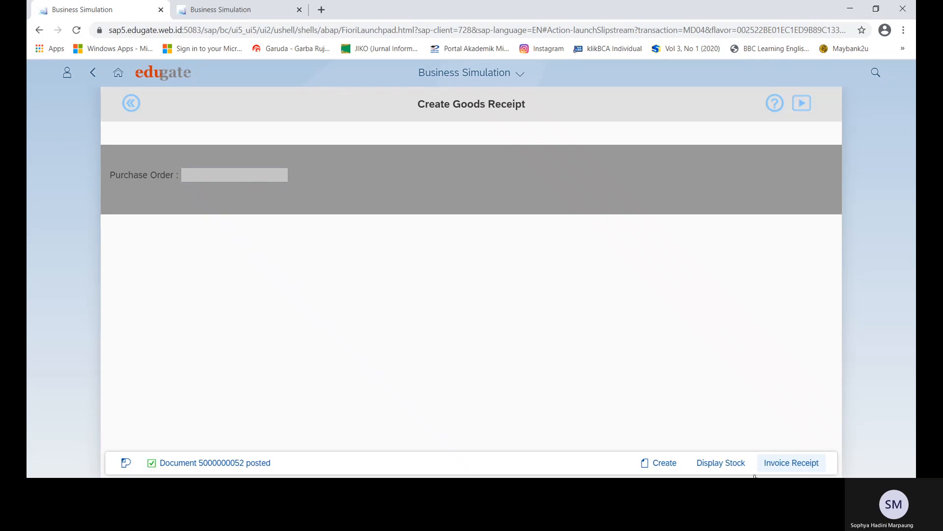
{"action": "left_click", "coordinate": [779, 470]}
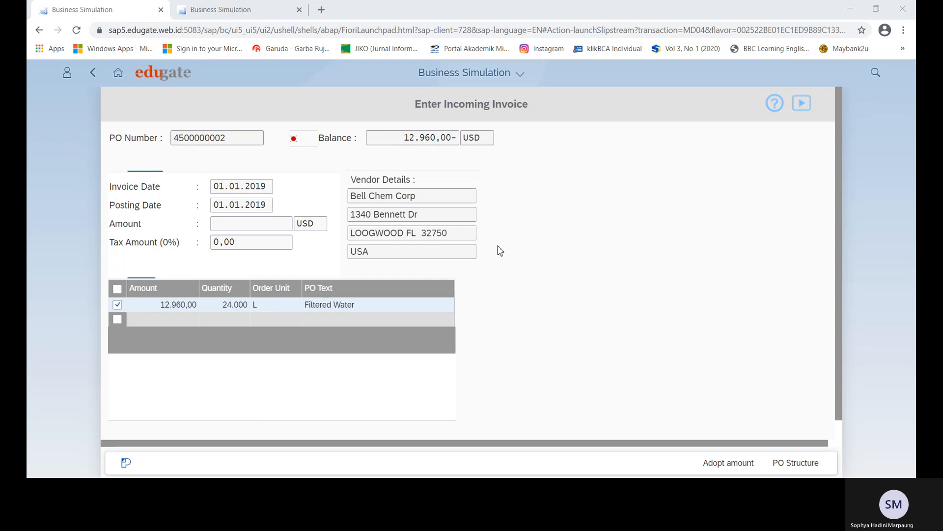
{"action": "left_click", "coordinate": [365, 385]}
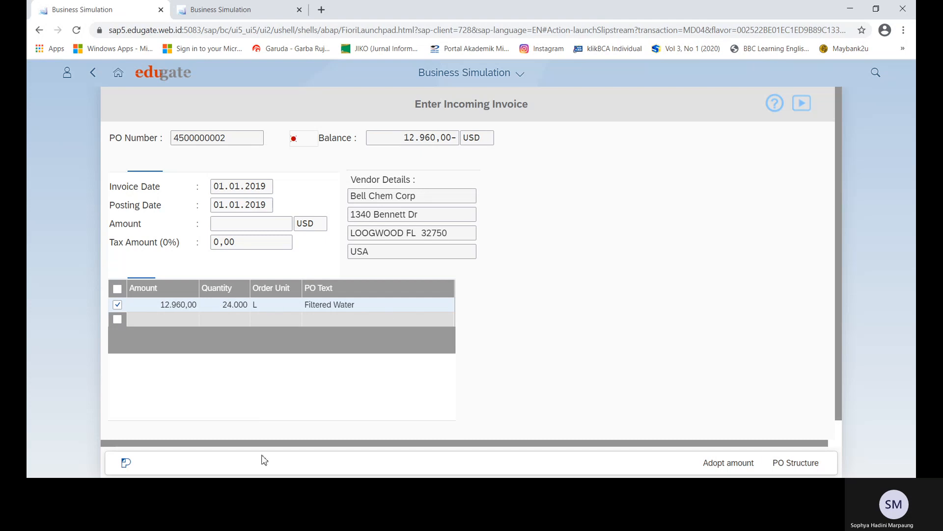
{"action": "left_click", "coordinate": [204, 408]}
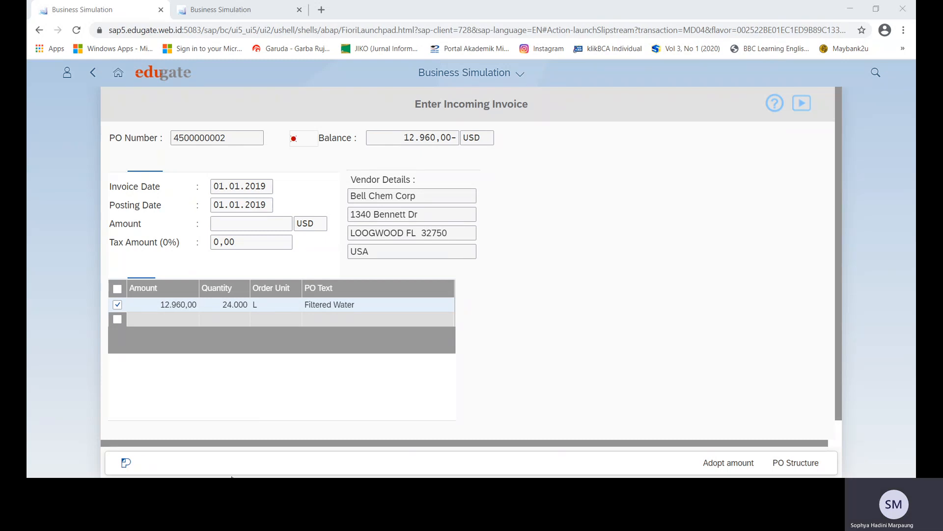
{"action": "left_click", "coordinate": [180, 472]}
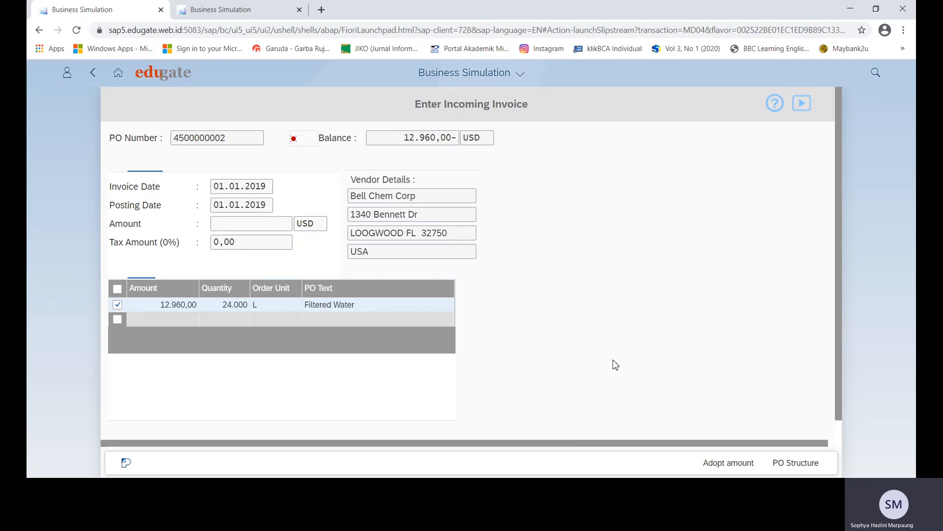
{"action": "left_click", "coordinate": [728, 462]}
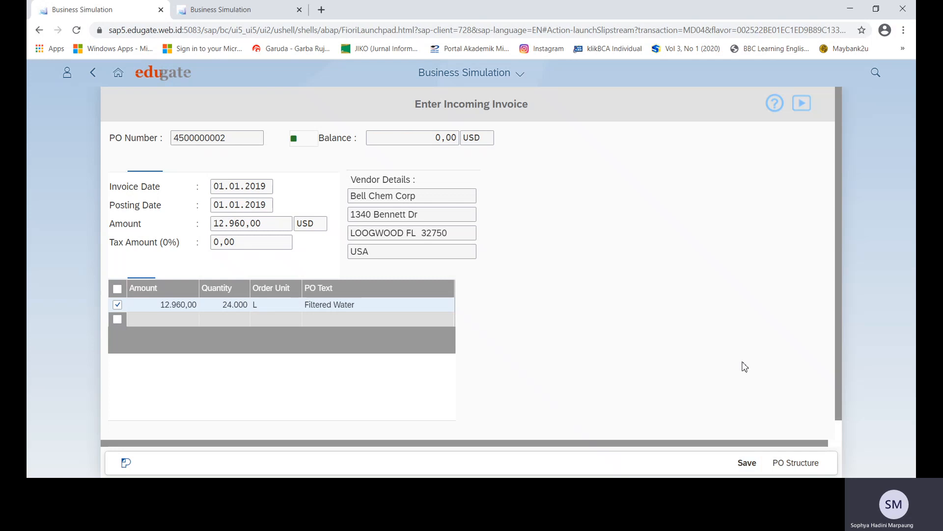
{"action": "left_click", "coordinate": [746, 466]}
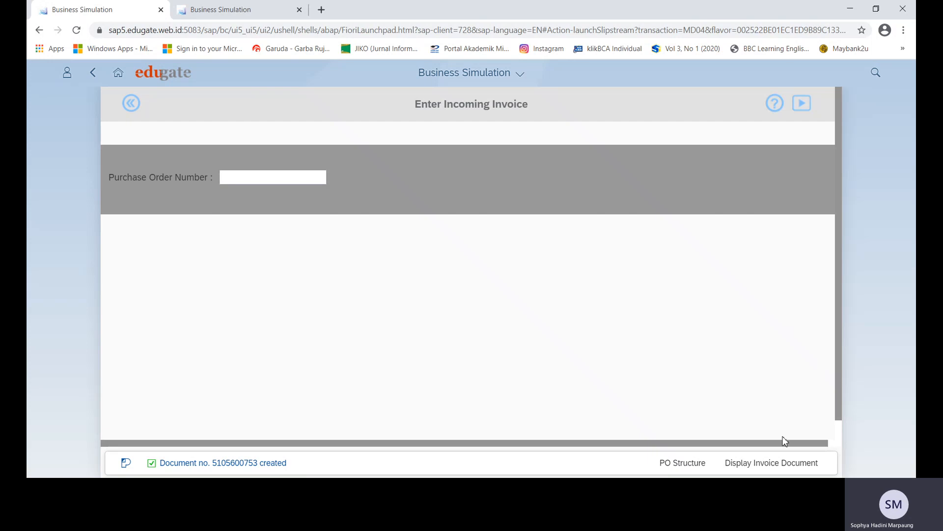
{"action": "left_click", "coordinate": [789, 465]}
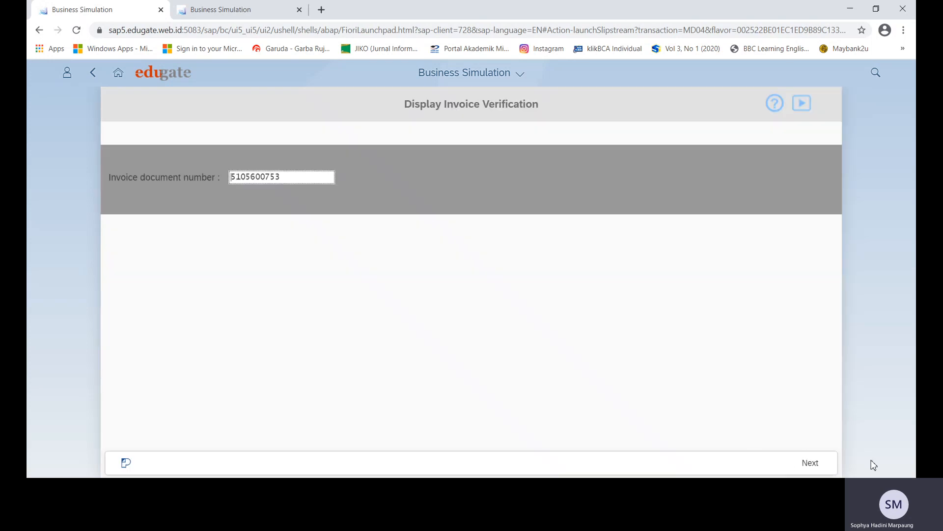
{"action": "left_click", "coordinate": [810, 466]}
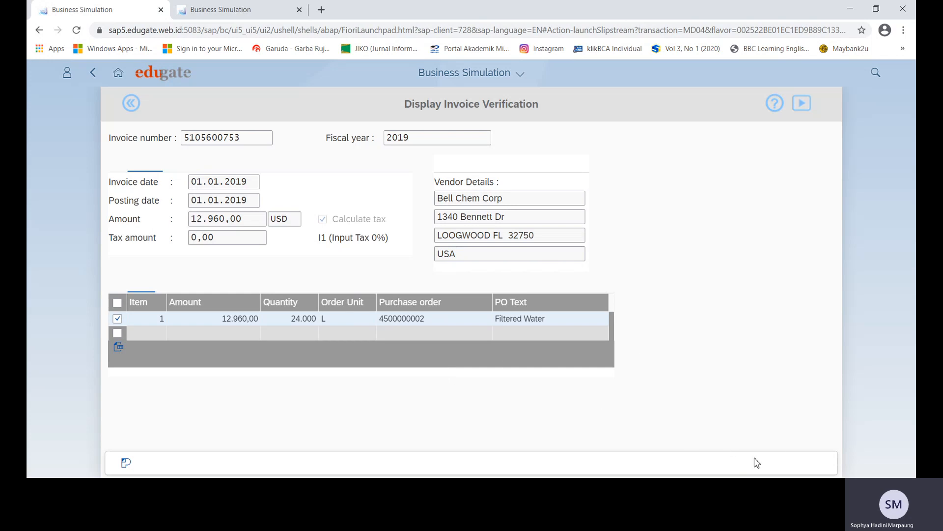
{"action": "left_click", "coordinate": [120, 77]}
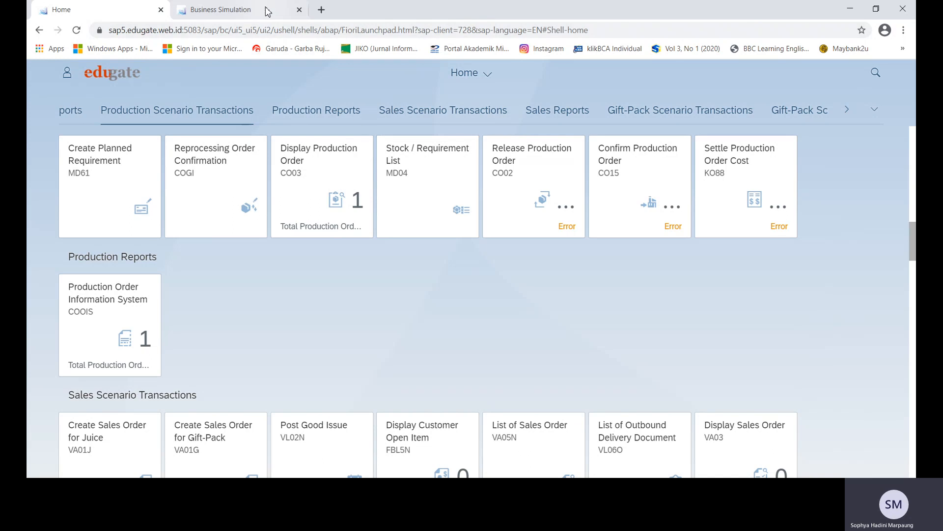
Close the extra tab and review the Dashboard's cash and balance figures in a new tab.
{"action": "left_click", "coordinate": [267, 10]}
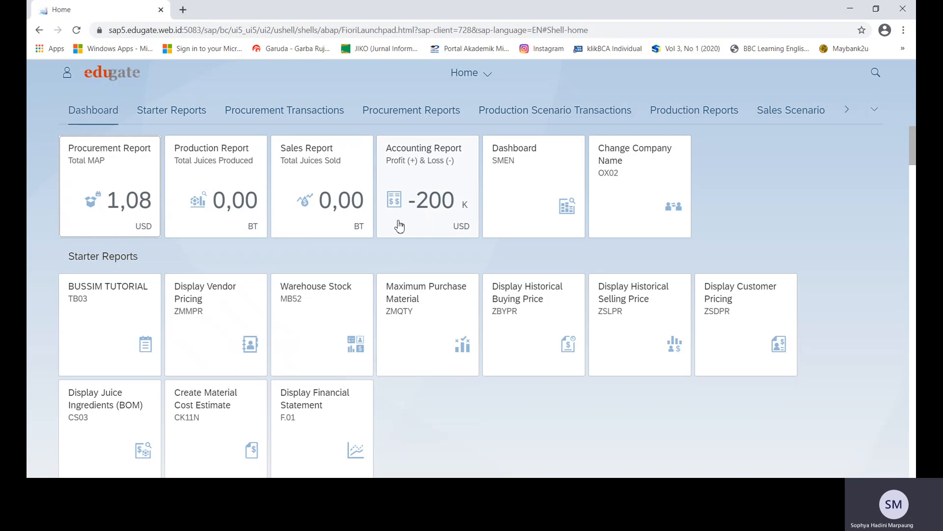
{"action": "right_click", "coordinate": [530, 180]}
{"action": "left_click", "coordinate": [541, 186]}
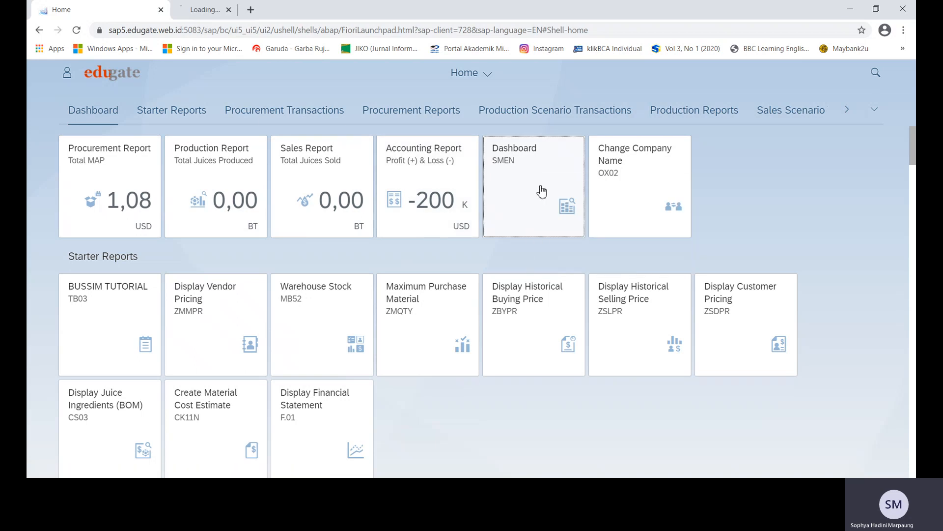
{"action": "left_click", "coordinate": [200, 13]}
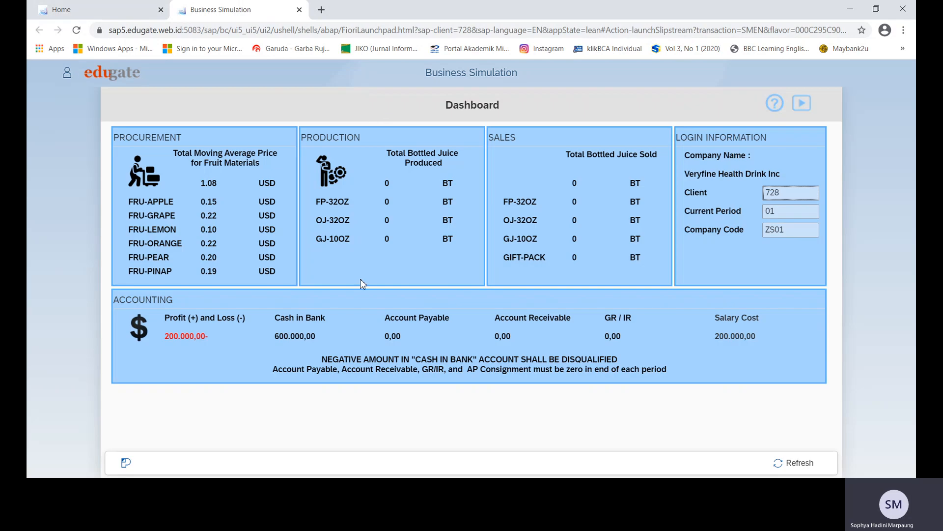
{"action": "left_click_drag", "start_coordinate": [273, 335], "coordinate": [705, 335]}
{"action": "left_click", "coordinate": [789, 349]}
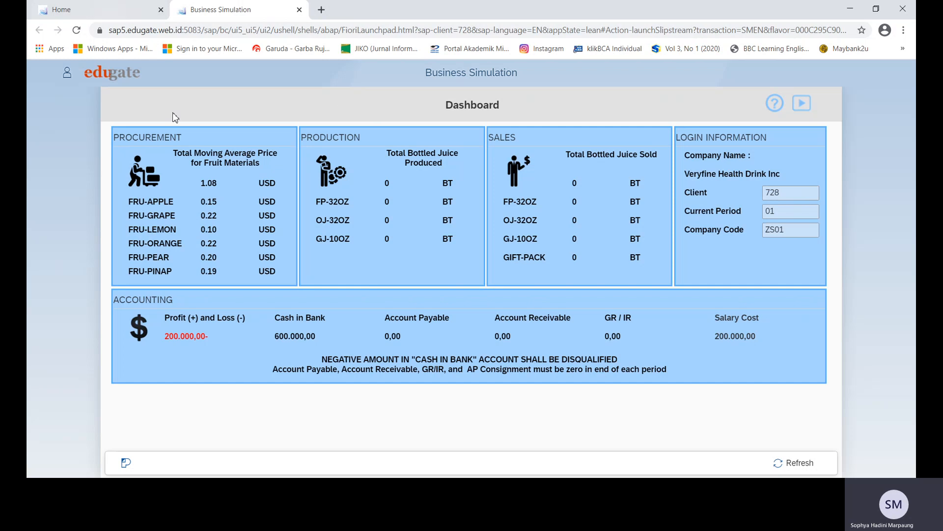
Back on the Home tab, search the apps for 'MD'.
{"action": "left_click", "coordinate": [99, 11]}
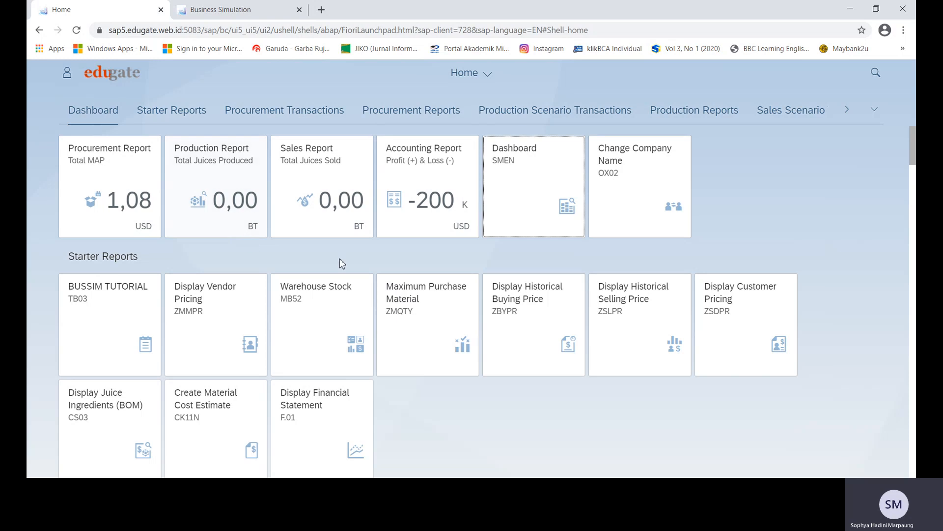
{"action": "left_click", "coordinate": [881, 79]}
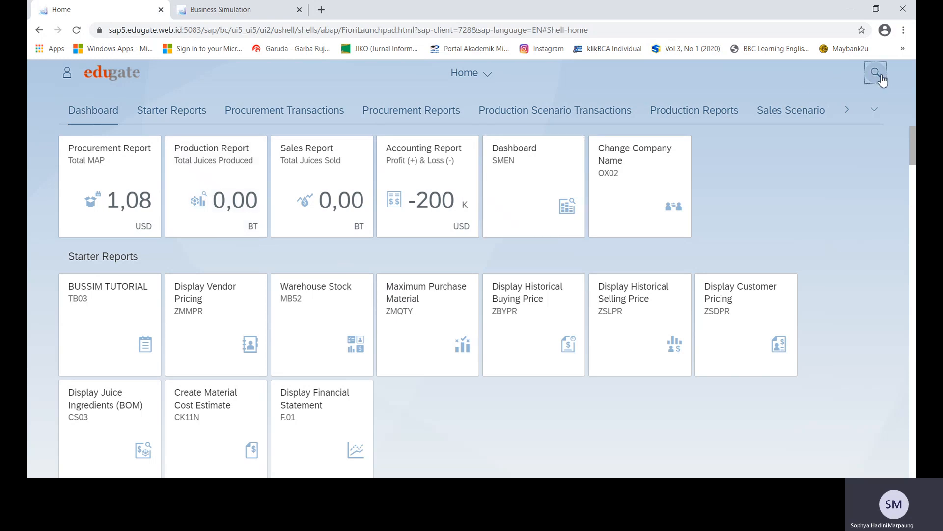
{"action": "type", "text": "MD"}
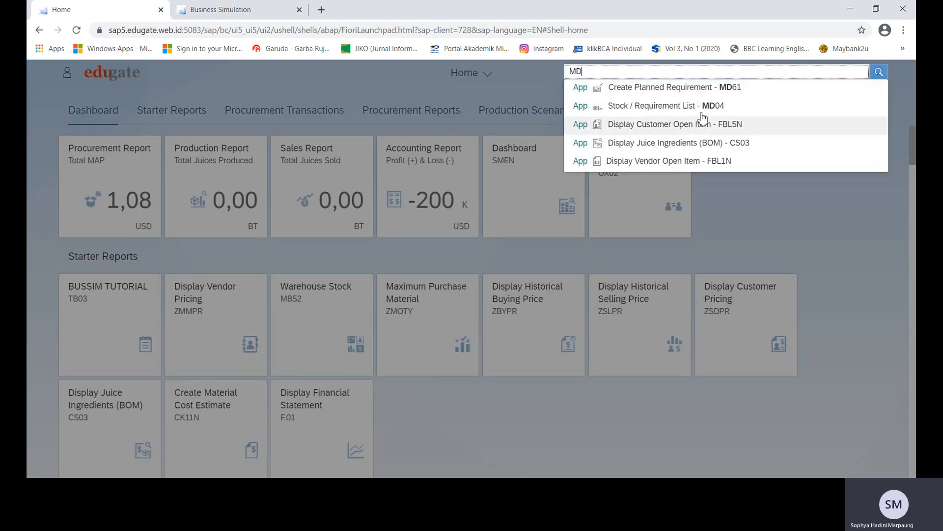
List MD04 Raw Materials and display FRU-ORANGE's stock with its 14.360 purchase requisition.
{"action": "left_click", "coordinate": [700, 106]}
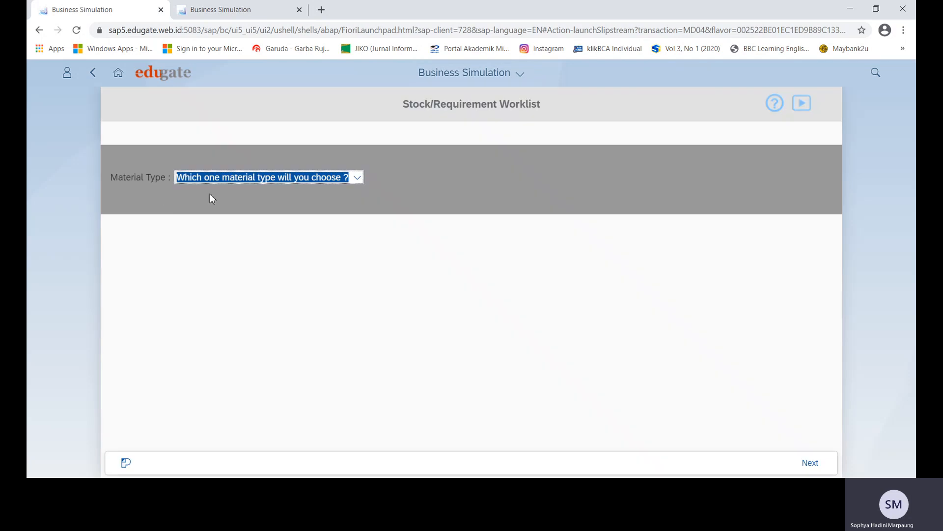
{"action": "left_click", "coordinate": [357, 179]}
{"action": "left_click", "coordinate": [281, 218]}
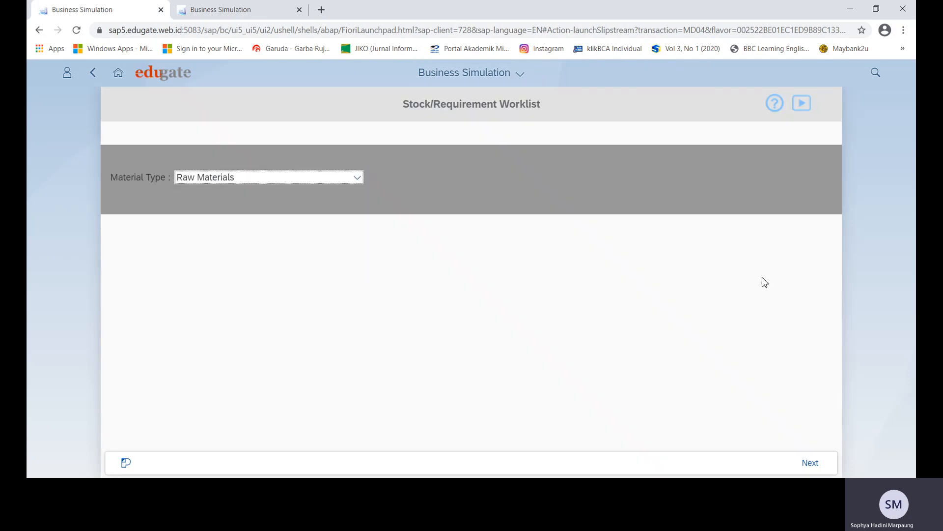
{"action": "left_click", "coordinate": [814, 465]}
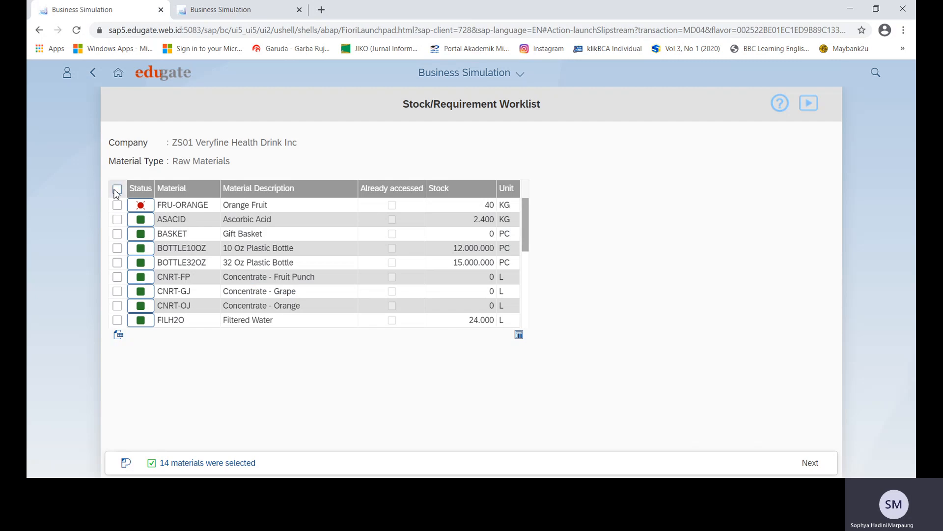
{"action": "left_click", "coordinate": [117, 205]}
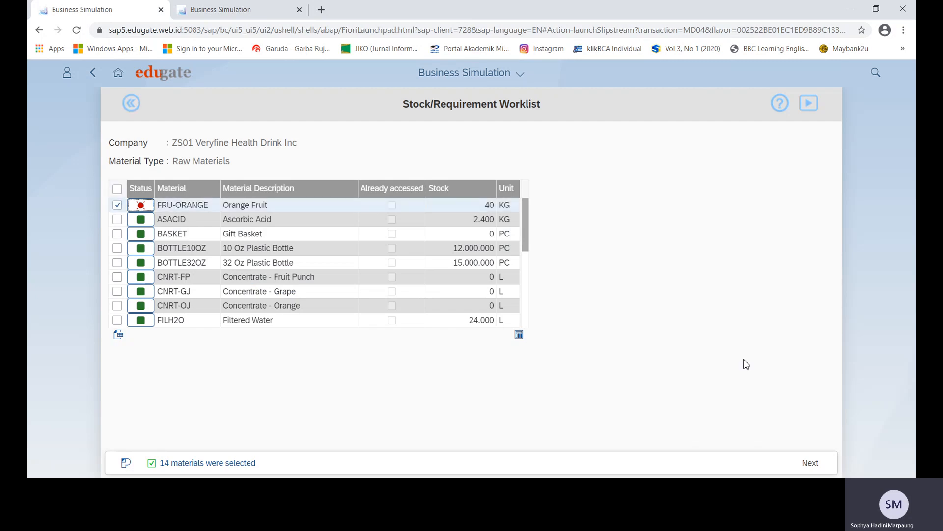
{"action": "left_click", "coordinate": [808, 464]}
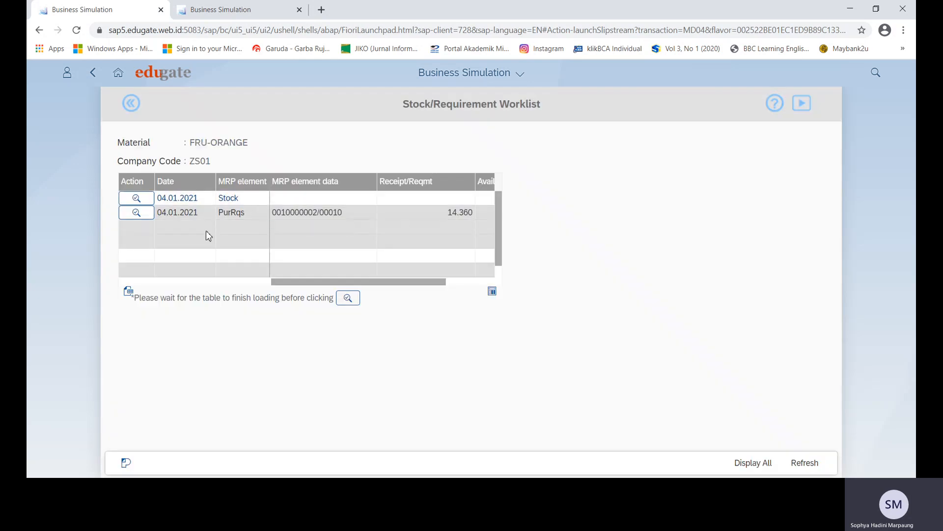
Start a purchase order from FRU-ORANGE's 14.360 requisition dated 04.01.2021.
{"action": "left_click", "coordinate": [225, 487]}
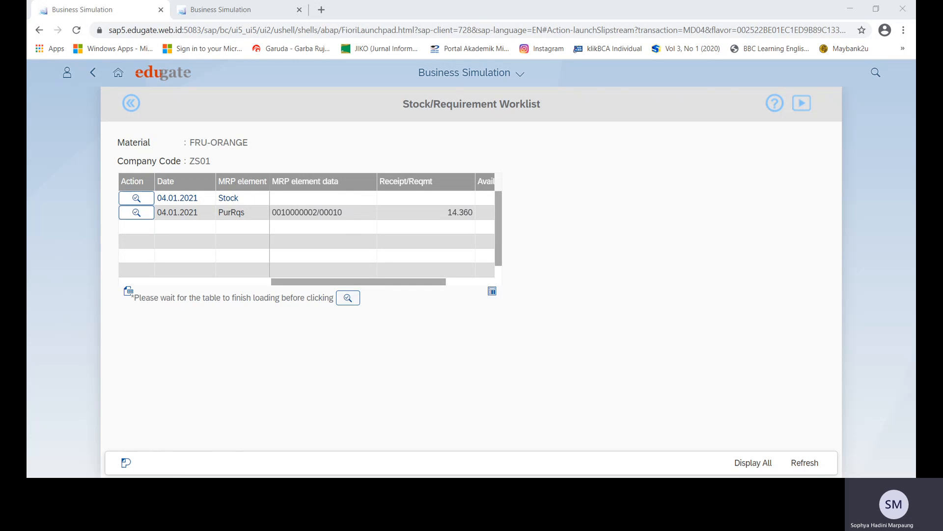
{"action": "key", "text": "alt+Tab"}
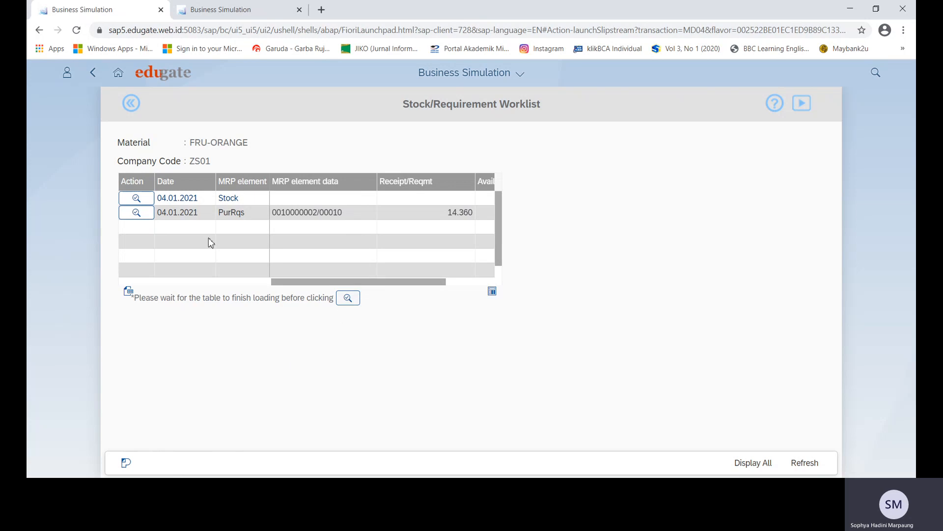
{"action": "left_click", "coordinate": [136, 214]}
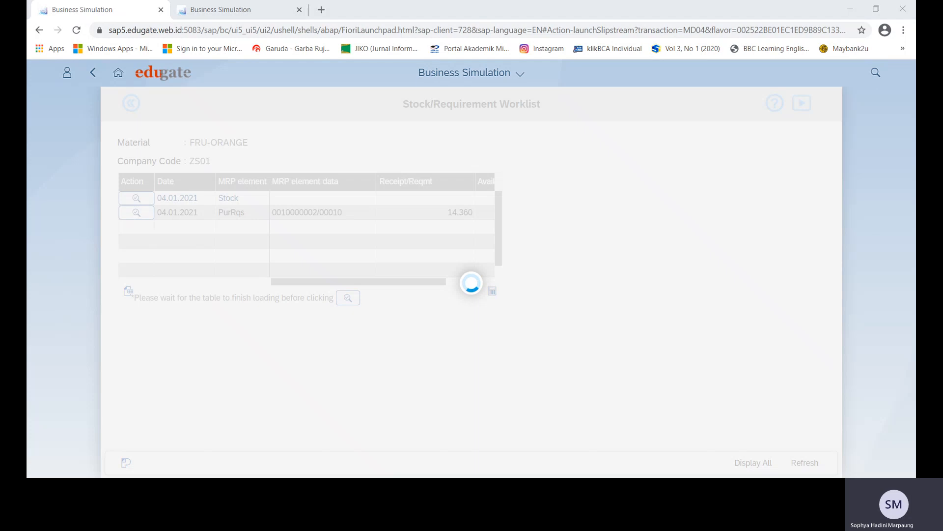
Create the PO for 14,36 TO Orange Fruit from vendor ADAM - Adams Fruit, totalling $ 43.912,88.
{"action": "left_click", "coordinate": [365, 172]}
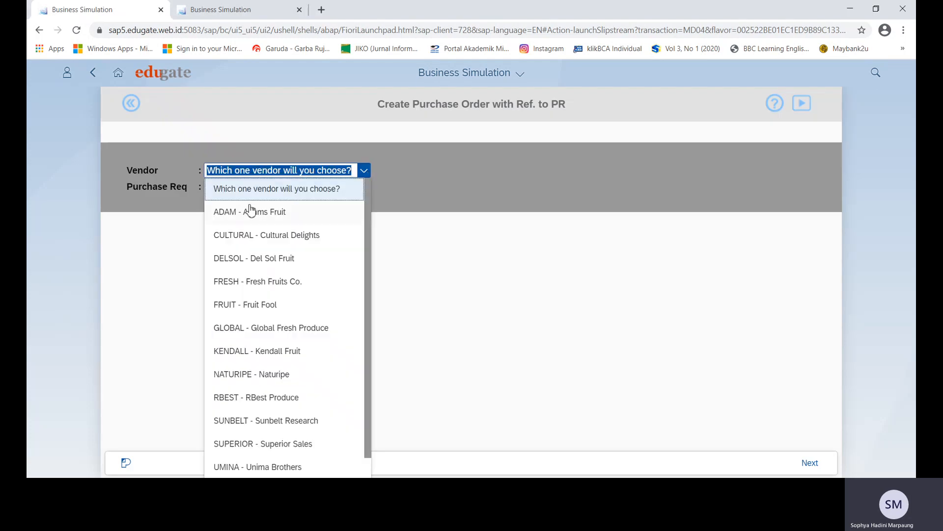
{"action": "left_click", "coordinate": [251, 211]}
{"action": "left_click", "coordinate": [810, 463]}
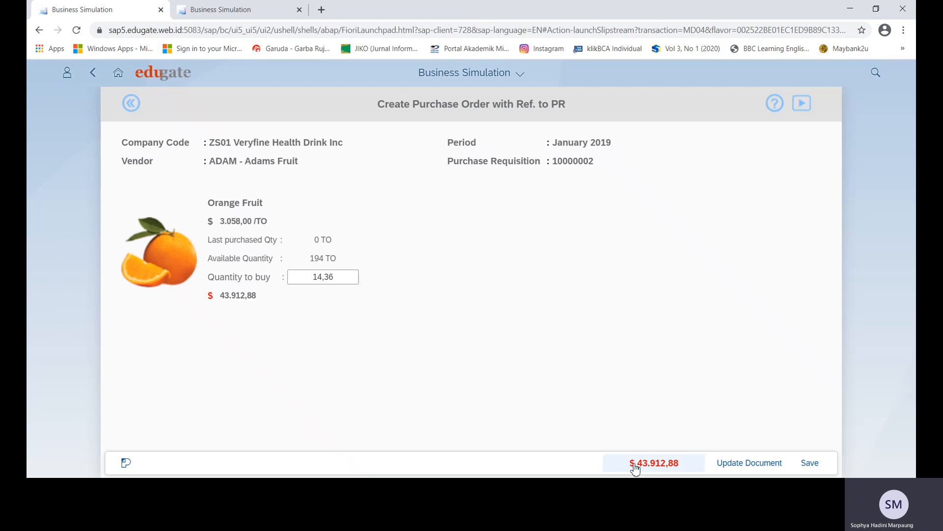
{"action": "left_click", "coordinate": [810, 463]}
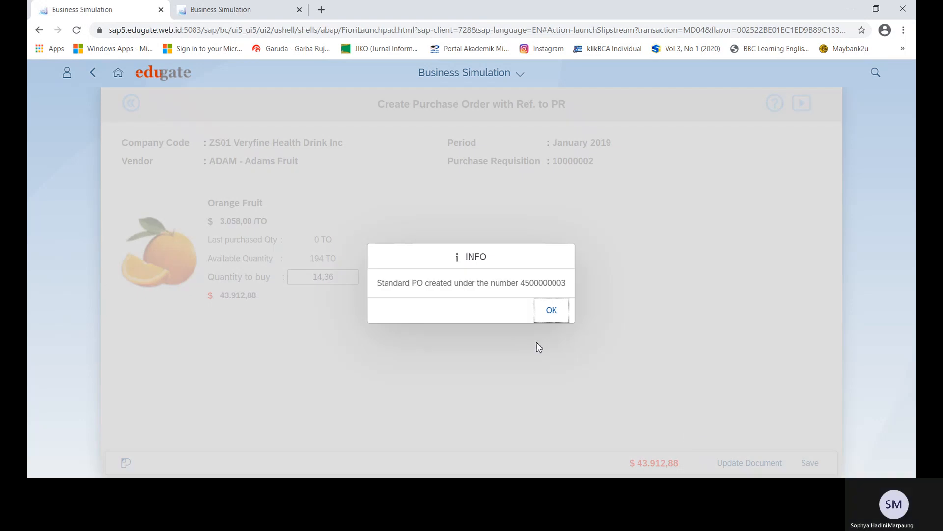
{"action": "left_click", "coordinate": [147, 488]}
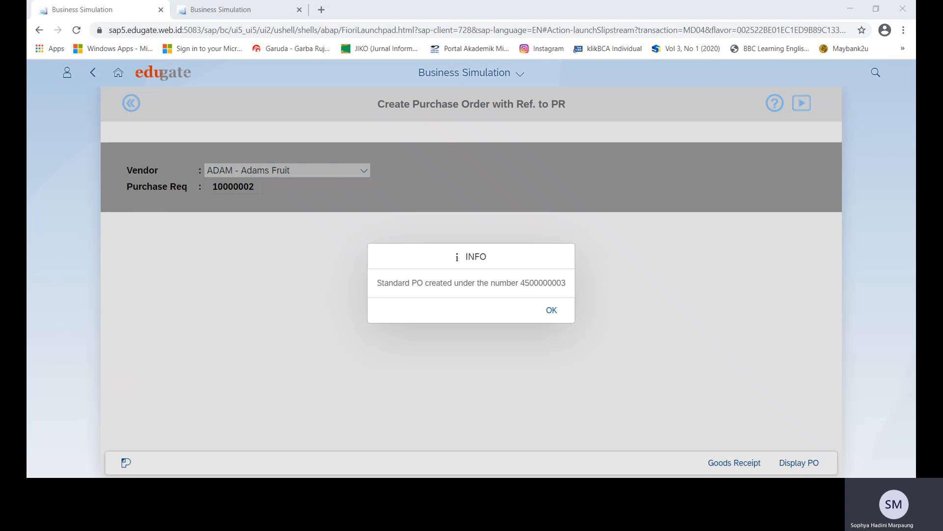
{"action": "key", "text": "alt+Tab"}
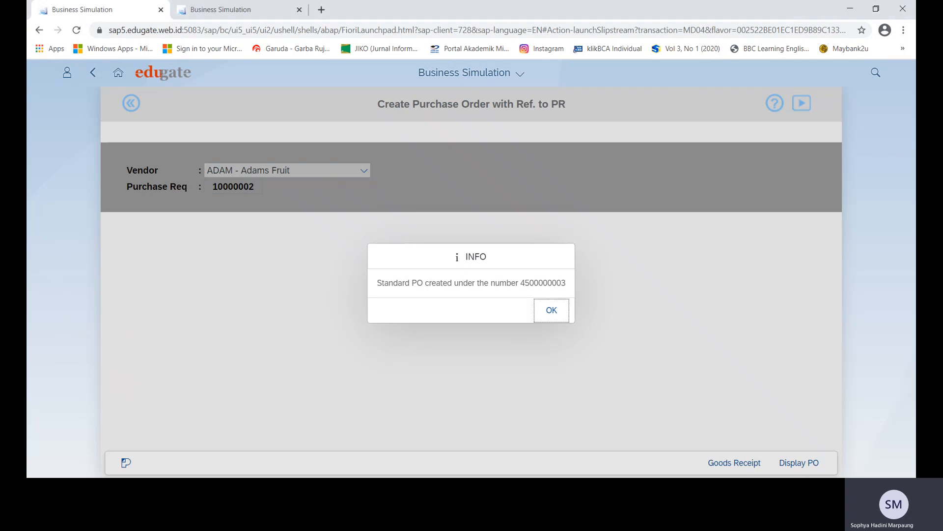
{"action": "left_click", "coordinate": [551, 310]}
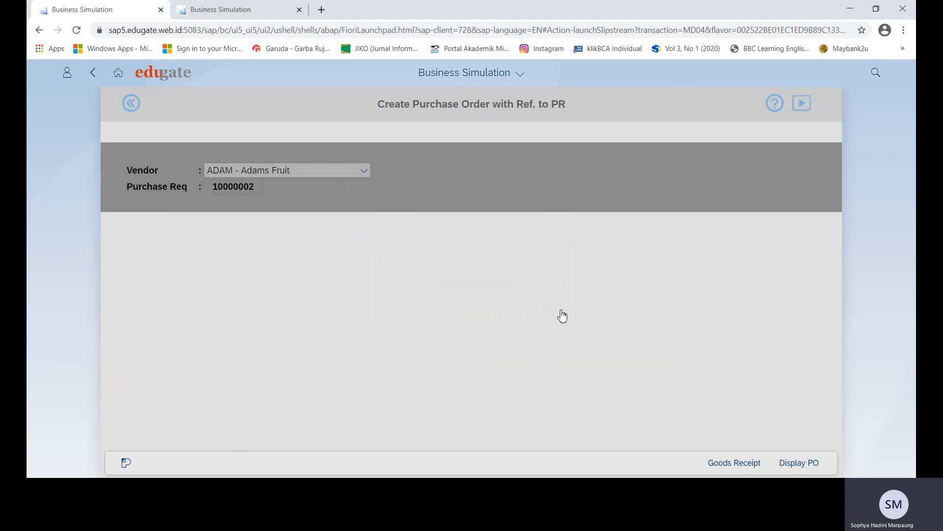
{"action": "left_click", "coordinate": [749, 468]}
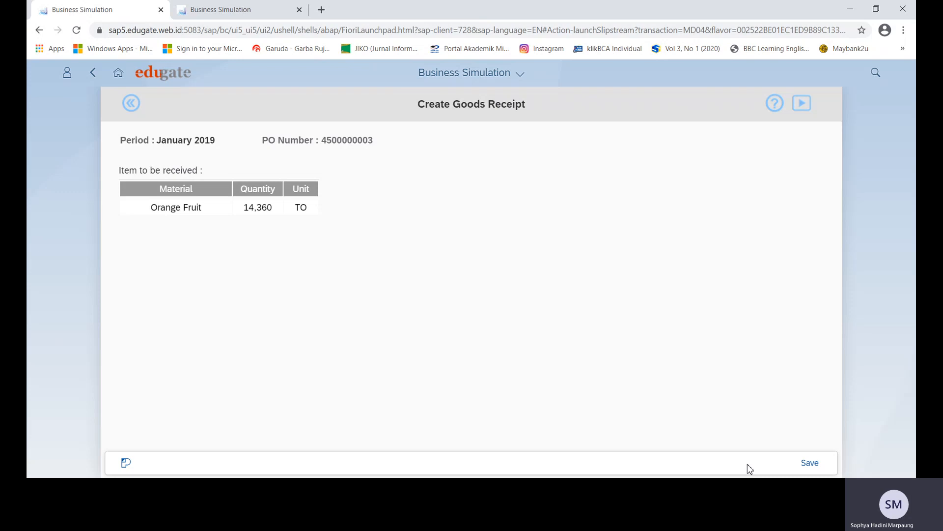
{"action": "left_click", "coordinate": [810, 463]}
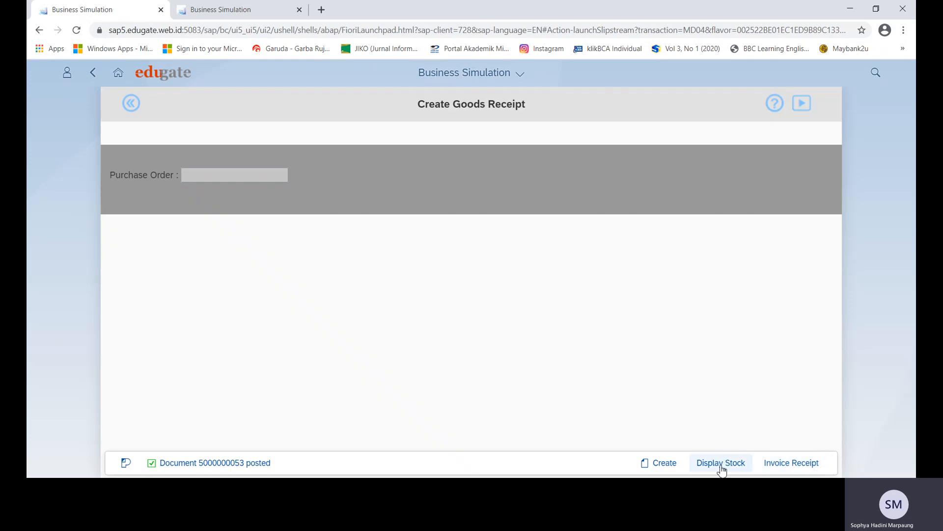
{"action": "left_click", "coordinate": [786, 463]}
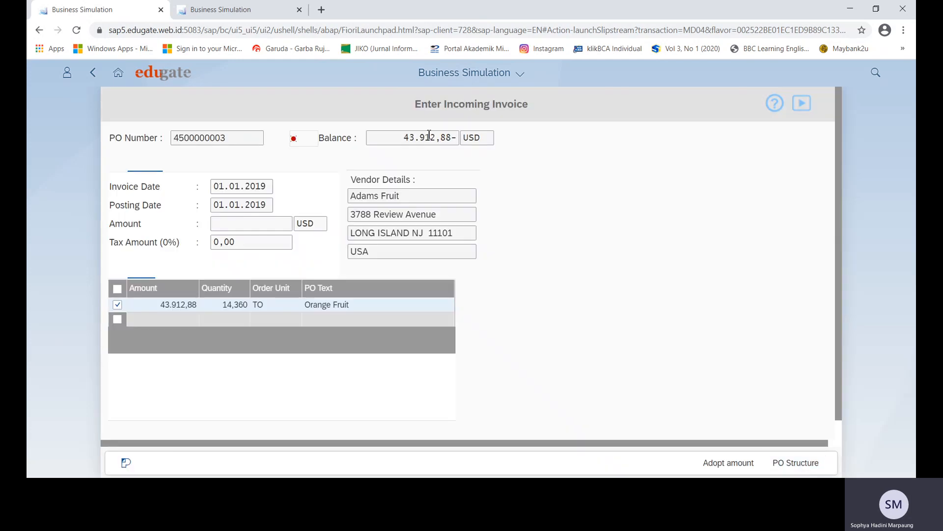
{"action": "double_click", "coordinate": [410, 140]}
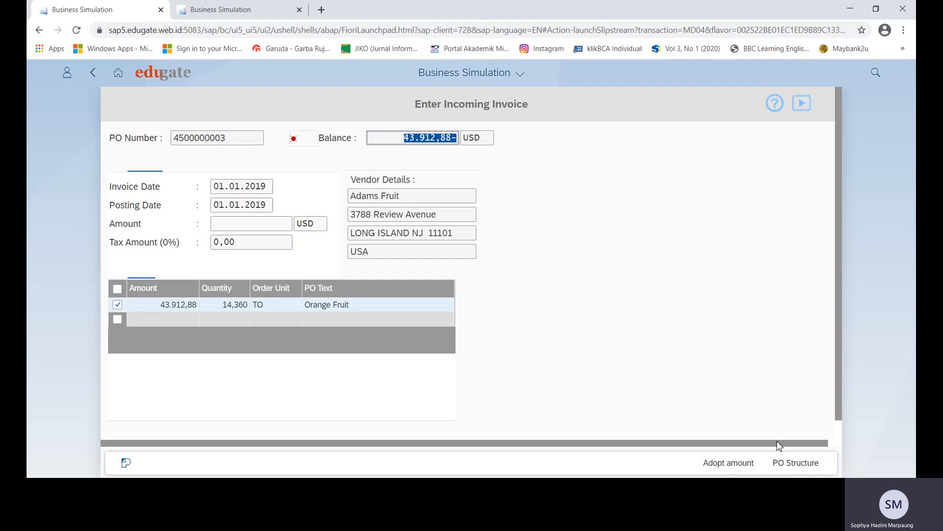
{"action": "left_click", "coordinate": [747, 464]}
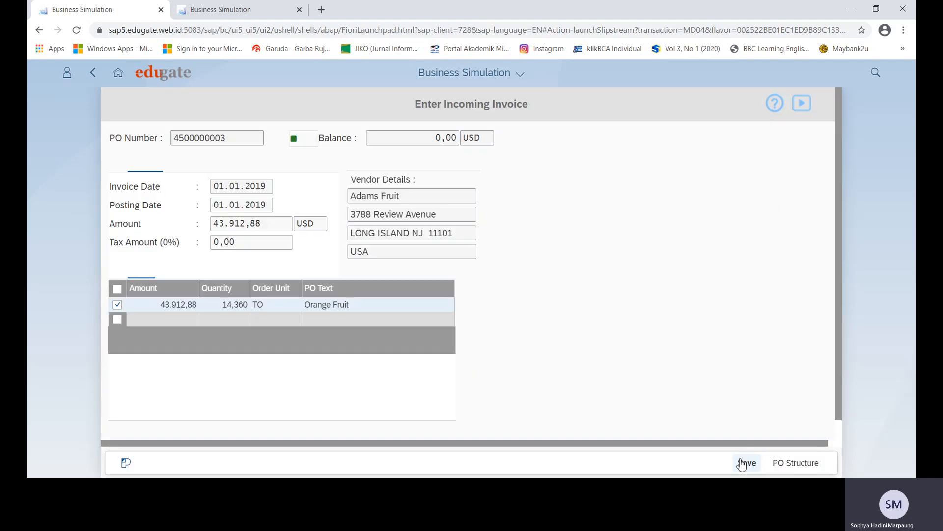
{"action": "left_click_drag", "start_coordinate": [412, 198], "coordinate": [356, 196]}
{"action": "left_click", "coordinate": [747, 463]}
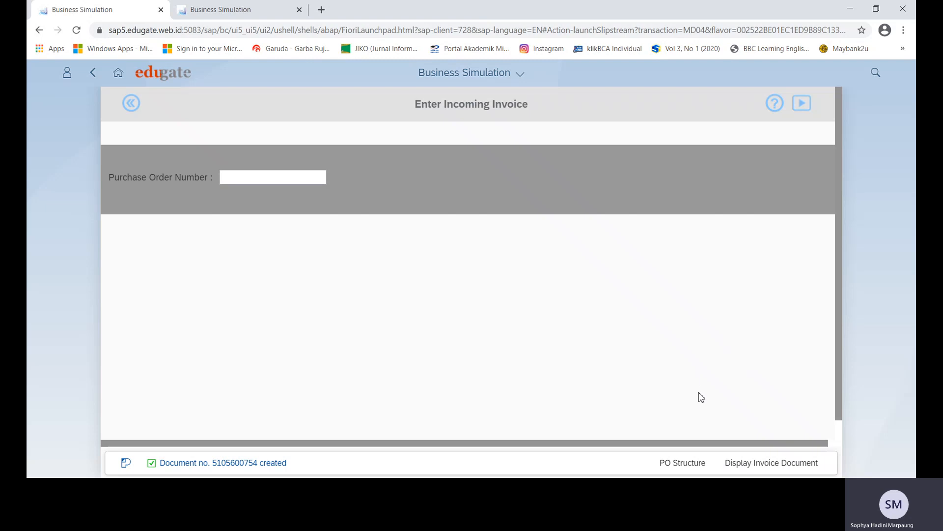
View the posted orange fruit invoice document's details, then go back to the launchpad Home.
{"action": "left_click", "coordinate": [757, 467]}
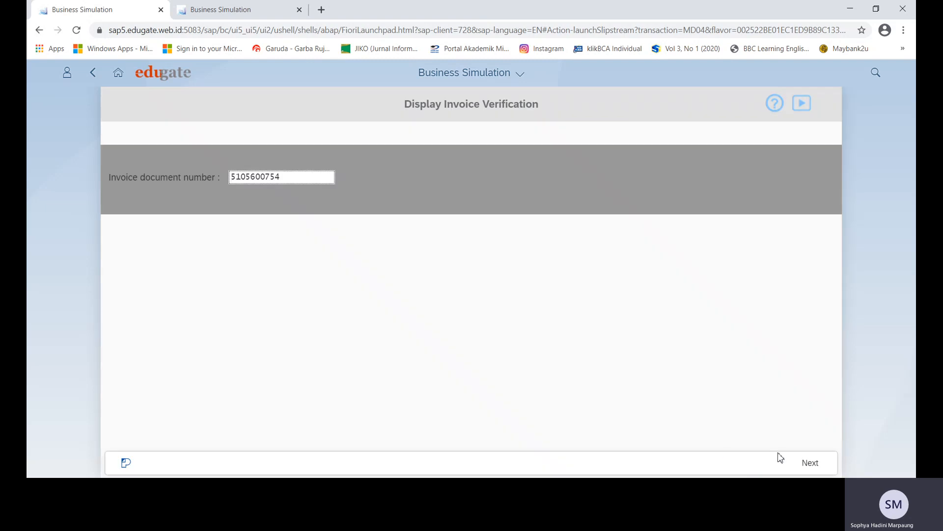
{"action": "left_click", "coordinate": [803, 464]}
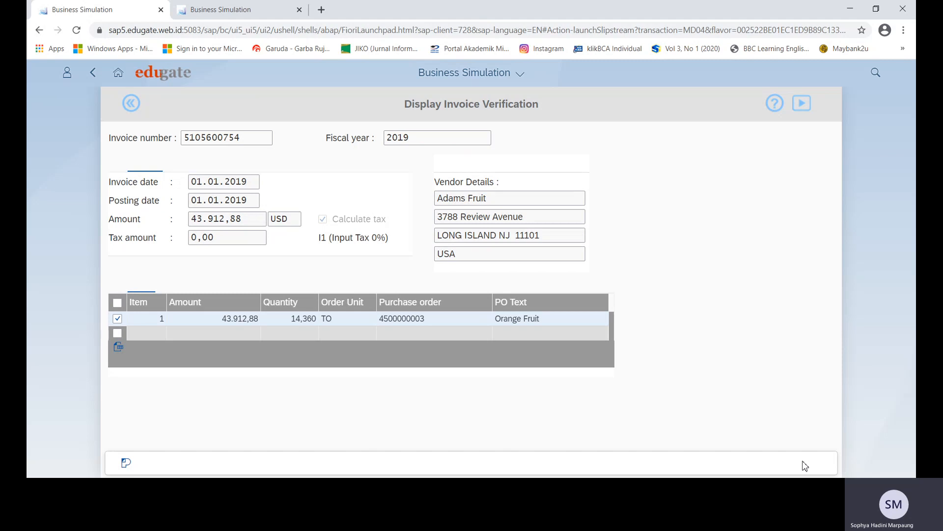
{"action": "left_click", "coordinate": [131, 104]}
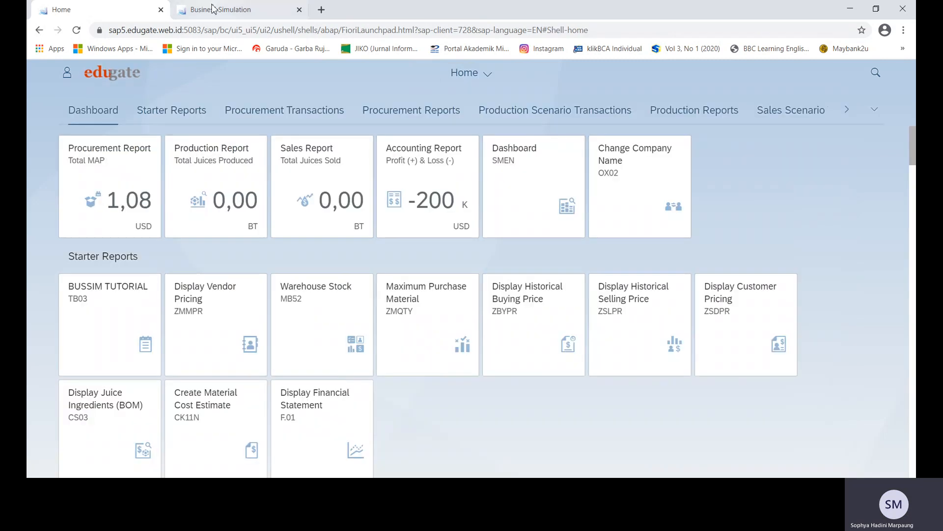
Close the outdated Business Simulation tab and reload the launchpad Home page.
{"action": "left_click", "coordinate": [212, 9]}
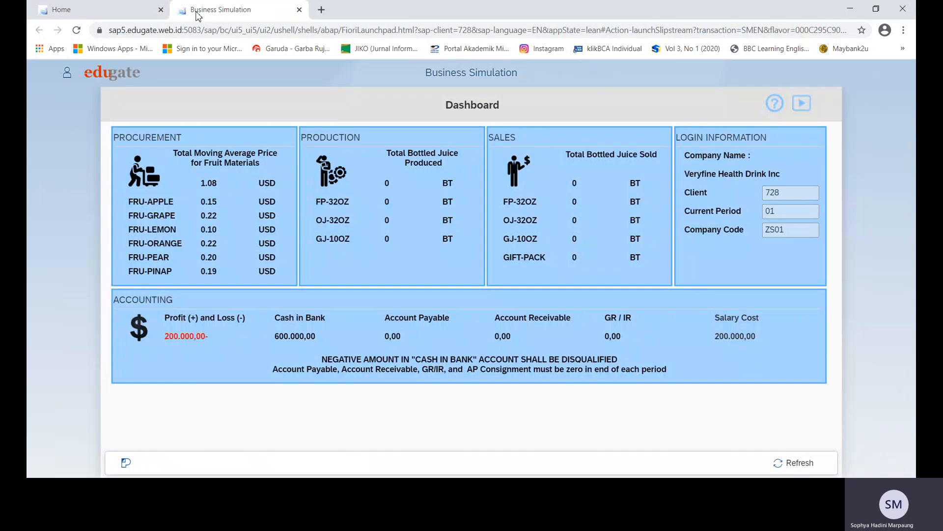
{"action": "left_click", "coordinate": [81, 10]}
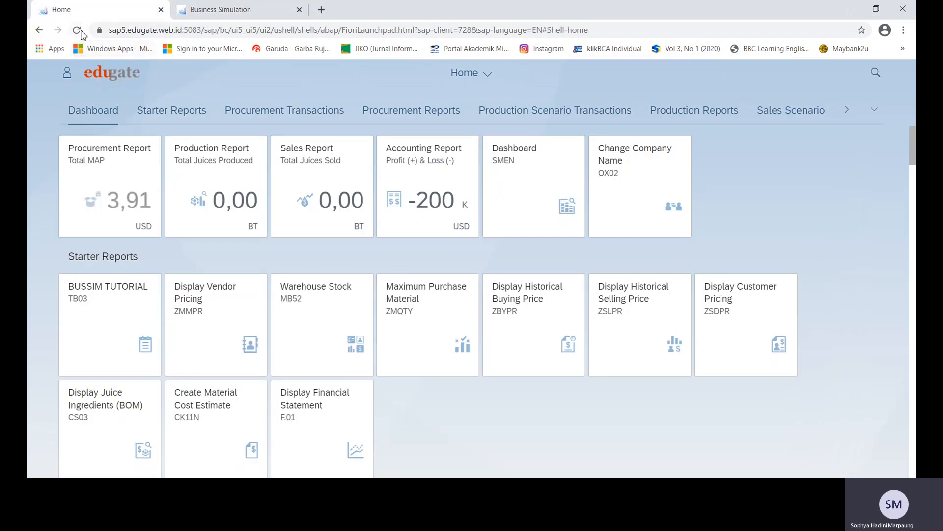
{"action": "left_click", "coordinate": [80, 32]}
{"action": "right_click", "coordinate": [204, 10]}
{"action": "left_click", "coordinate": [244, 131]}
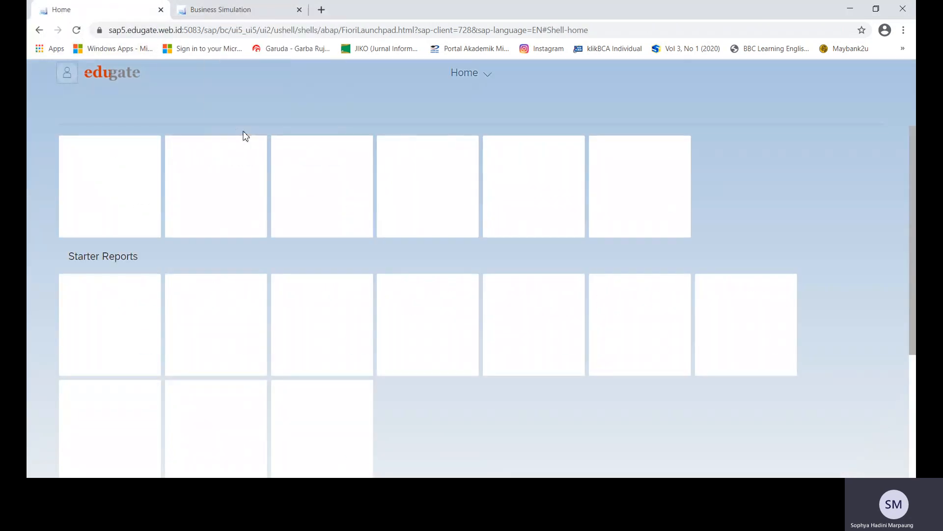
{"action": "left_click", "coordinate": [77, 31]}
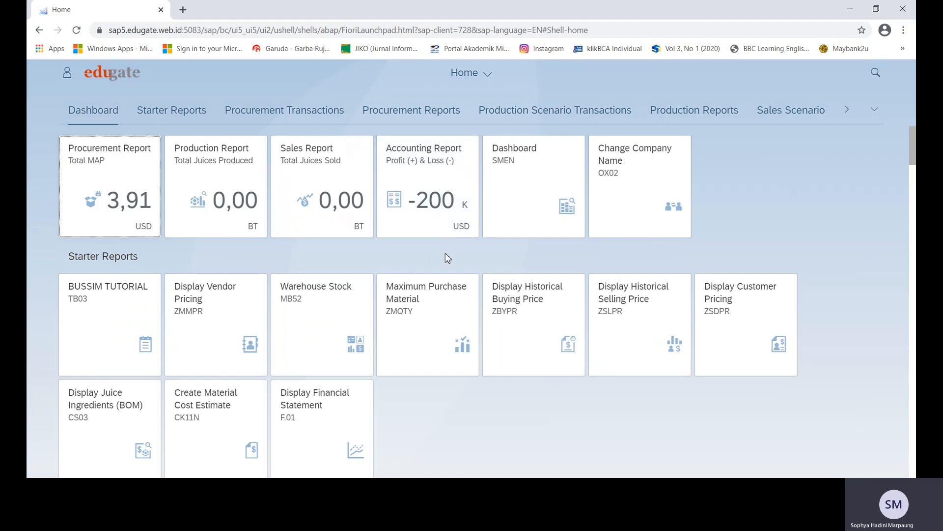
Review the Dashboard figures: total fruit price 3.91, cash in bank, zero balances, then return Home.
{"action": "left_click", "coordinate": [548, 177]}
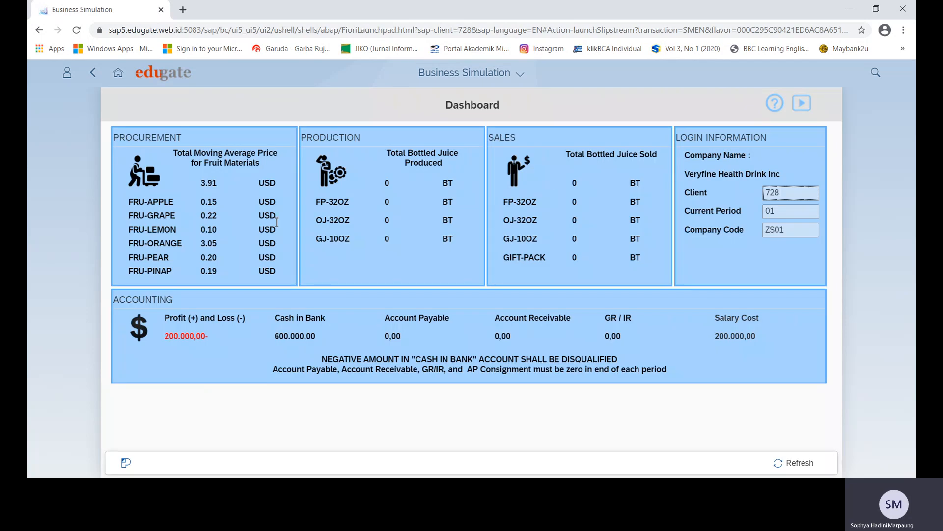
{"action": "double_click", "coordinate": [305, 337]}
{"action": "left_click_drag", "start_coordinate": [427, 347], "coordinate": [643, 346]}
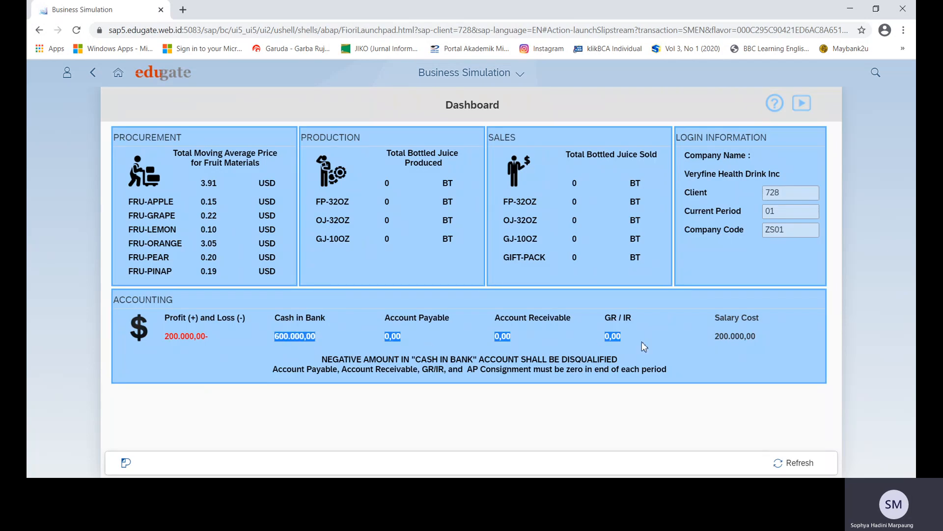
{"action": "left_click_drag", "start_coordinate": [198, 183], "coordinate": [220, 184]}
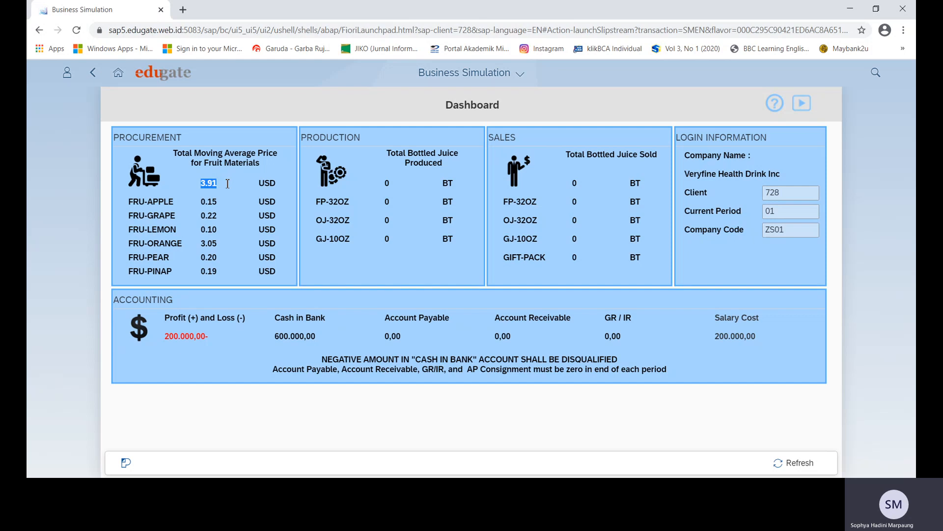
{"action": "left_click_drag", "start_coordinate": [271, 336], "coordinate": [602, 334]}
{"action": "left_click_drag", "start_coordinate": [403, 336], "coordinate": [383, 334]}
{"action": "left_click", "coordinate": [76, 30]}
{"action": "left_click", "coordinate": [120, 72]}
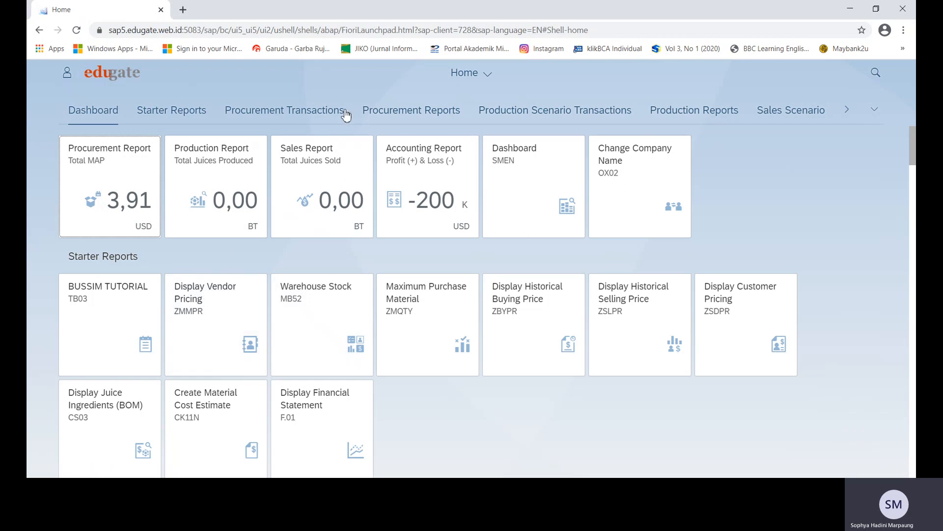
Open Display Production Order (CO03) and pick order 1000000 for 48.000 BT Orange Juice 32 oz via search help.
{"action": "left_click", "coordinate": [526, 111]}
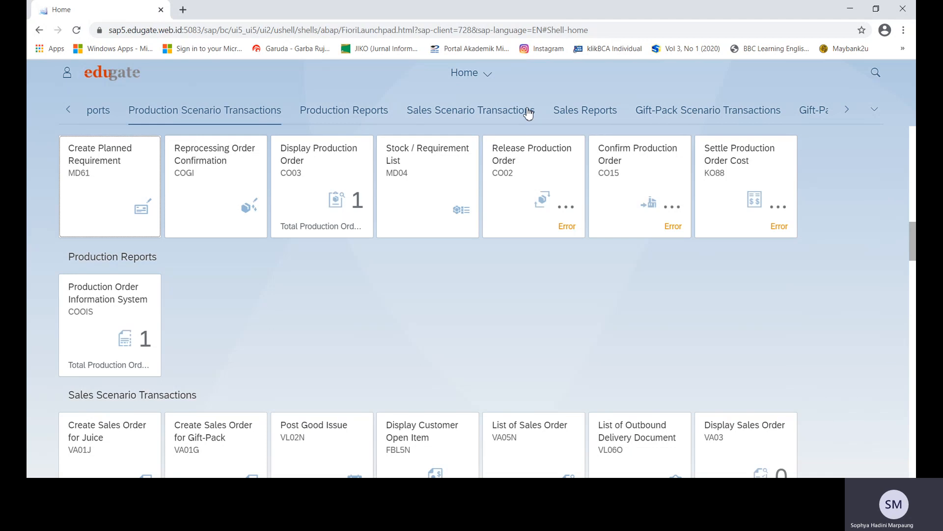
{"action": "left_click", "coordinate": [320, 167]}
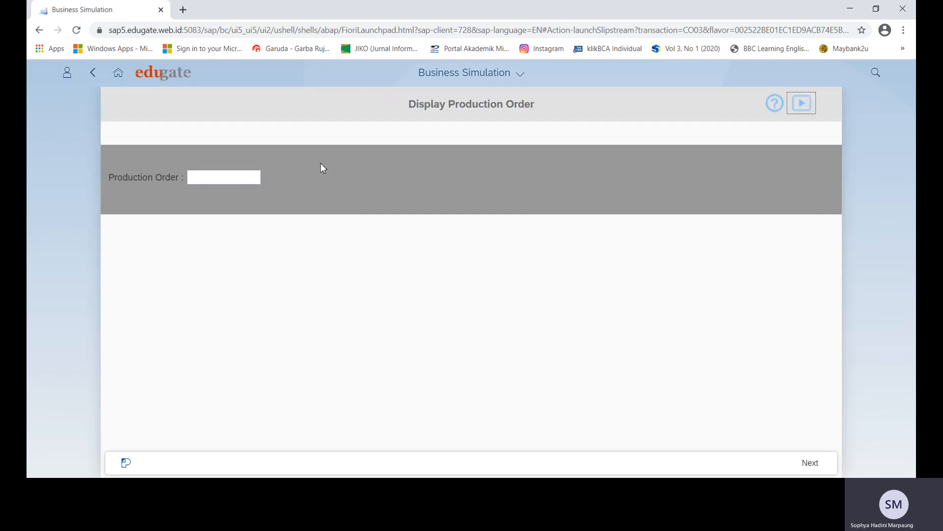
{"action": "left_click", "coordinate": [255, 173]}
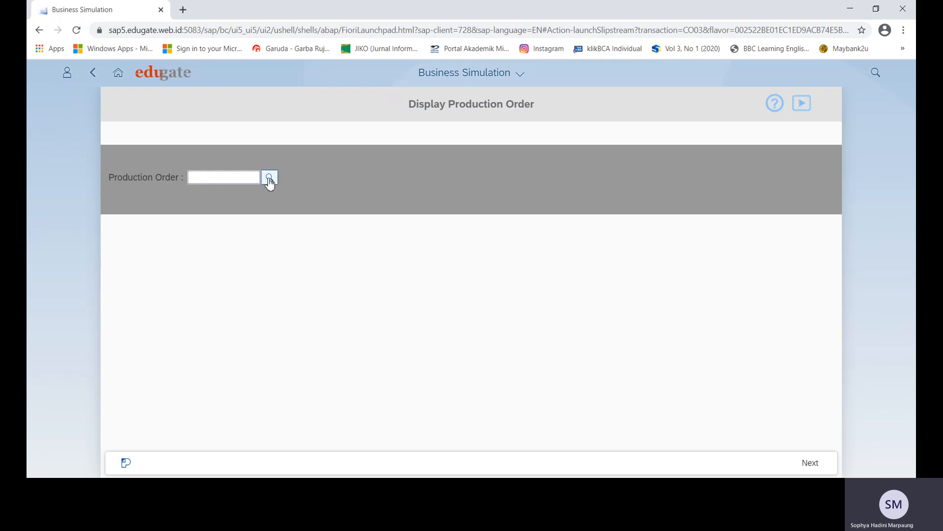
{"action": "left_click", "coordinate": [269, 177]}
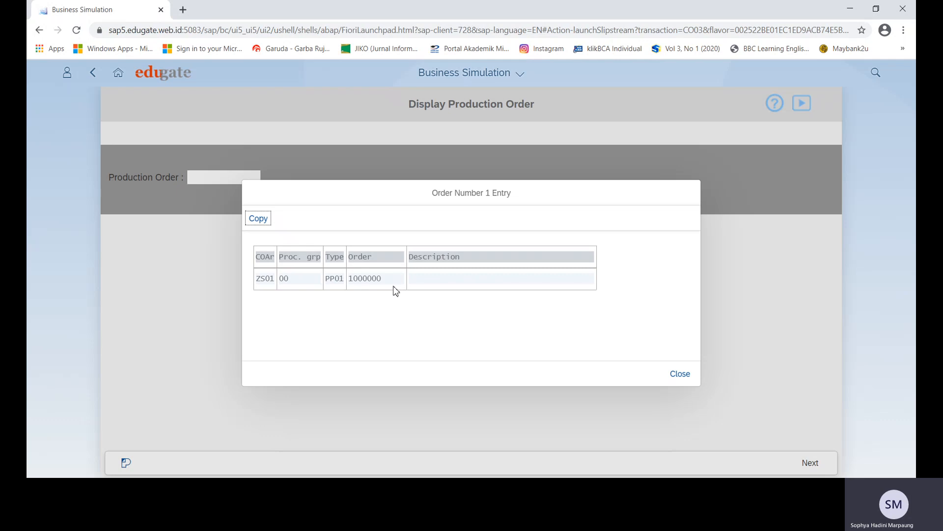
{"action": "left_click", "coordinate": [265, 278]}
{"action": "left_click", "coordinate": [265, 220]}
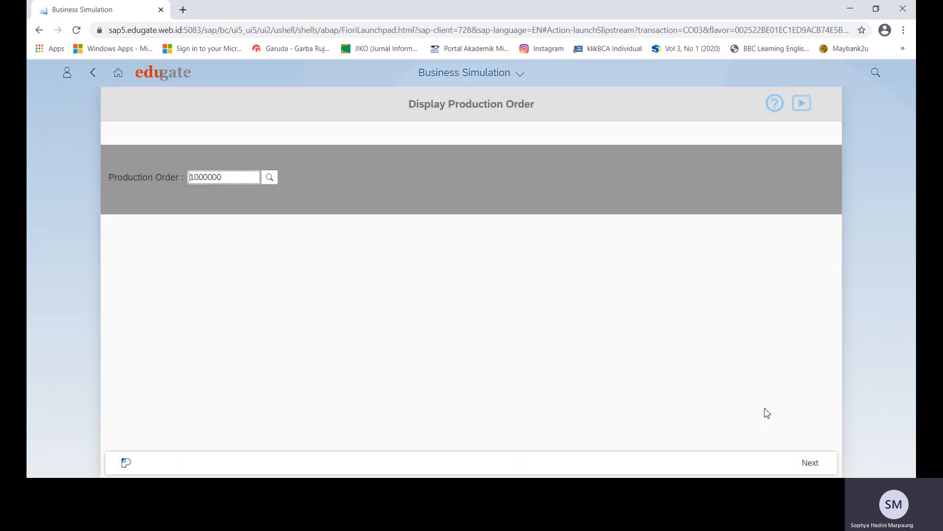
{"action": "left_click", "coordinate": [808, 463]}
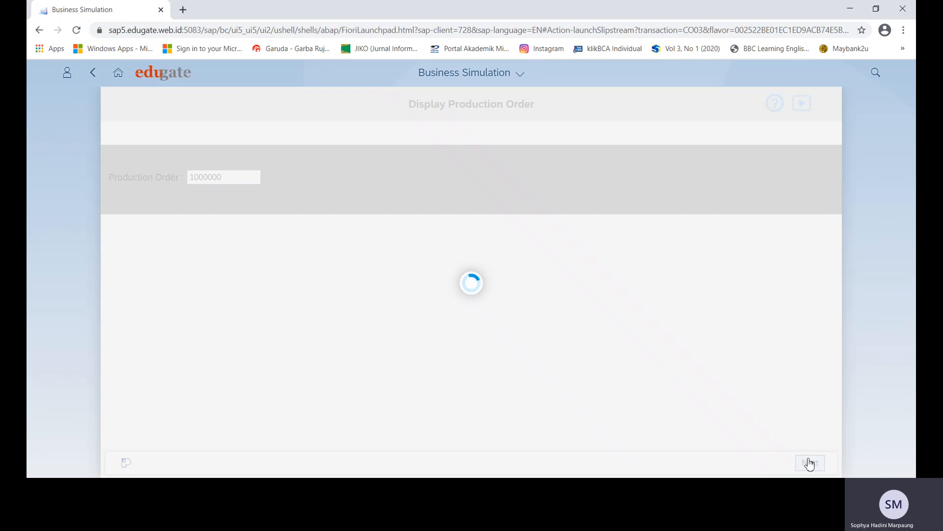
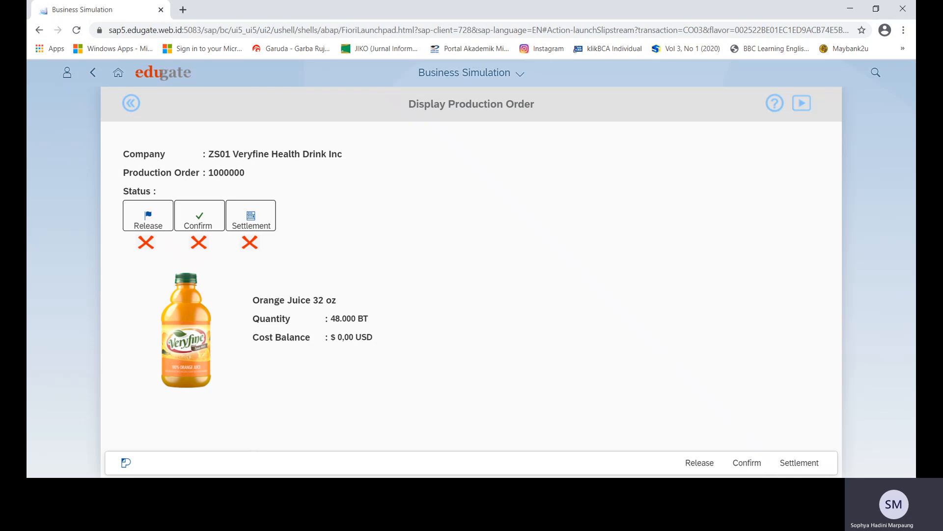
{"action": "left_click", "coordinate": [215, 489]}
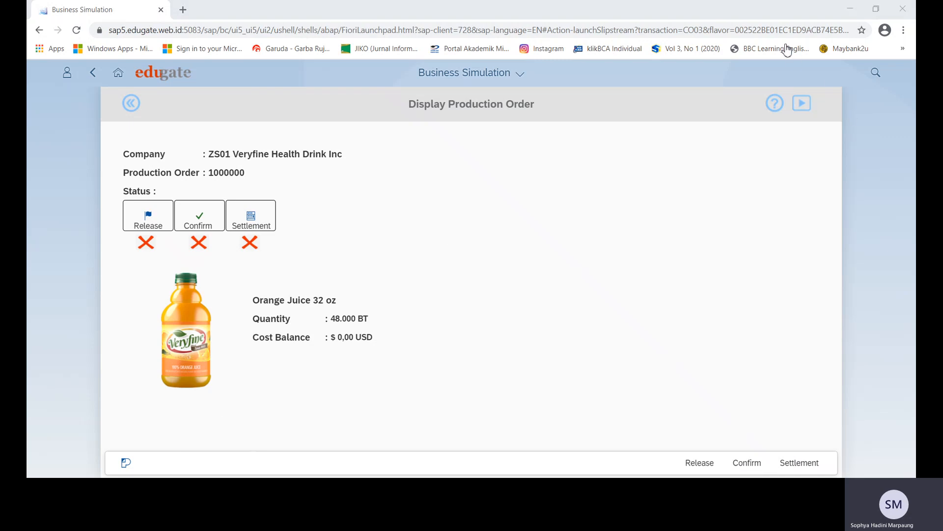